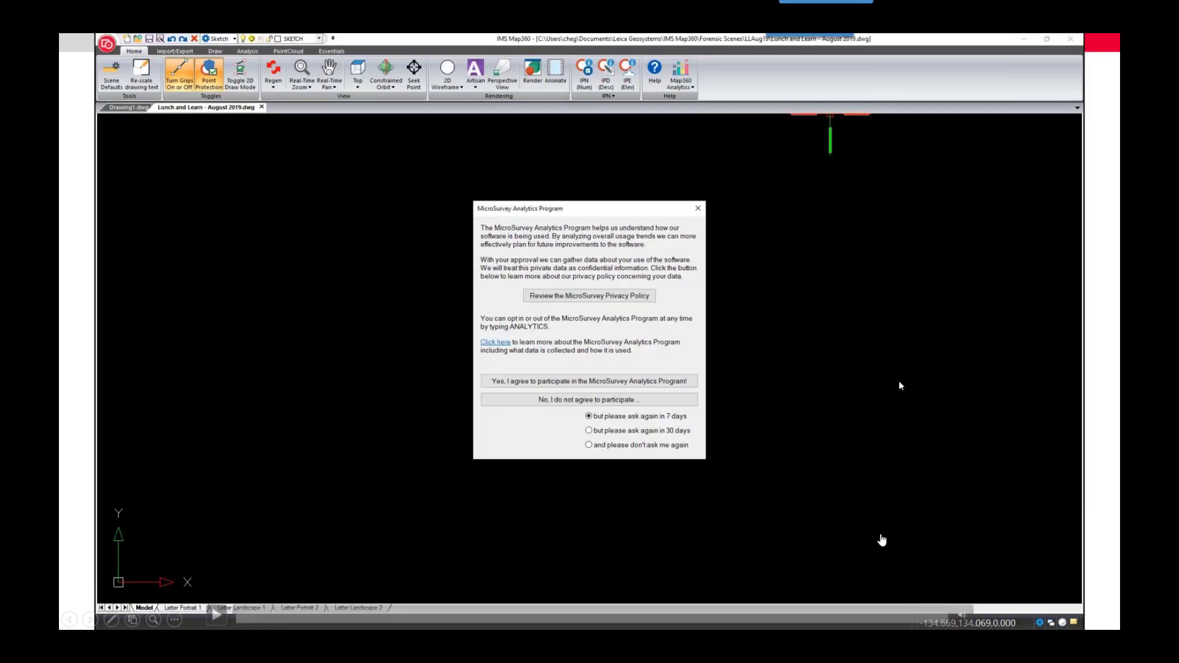
- Dismiss the analytics prompt, then show and close the Tool Palettes panel
click(881, 537)
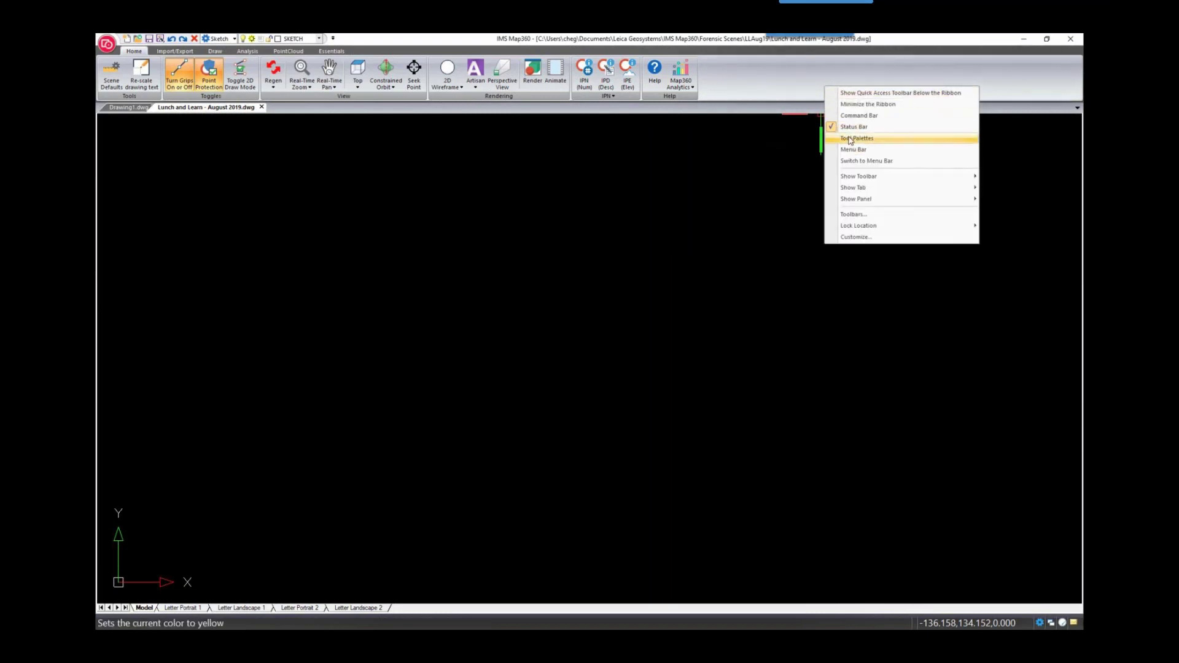
click(850, 139)
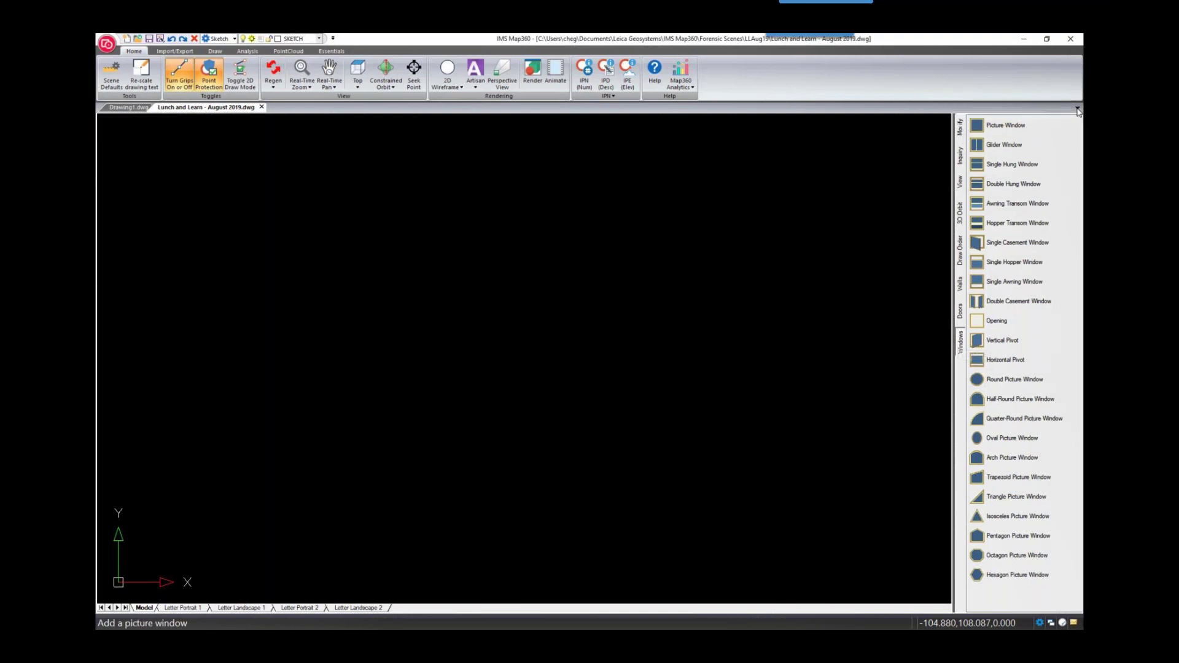
click(1077, 109)
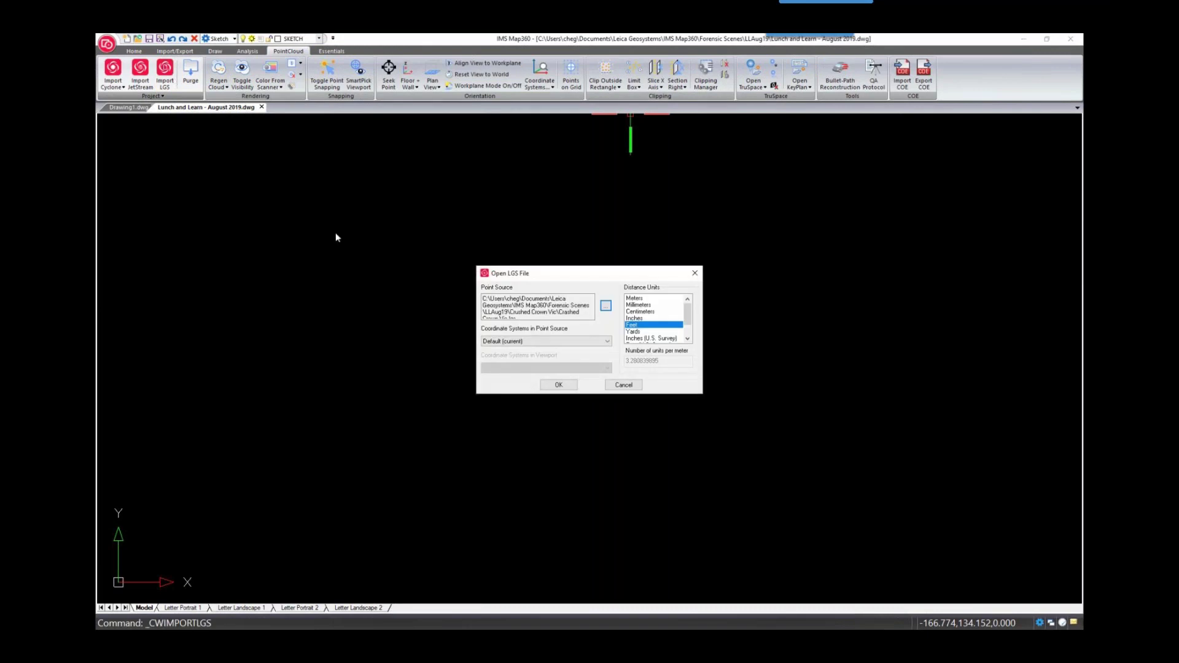
- Load the Crashed Crown Vic.lgs point cloud into the drawing
click(605, 305)
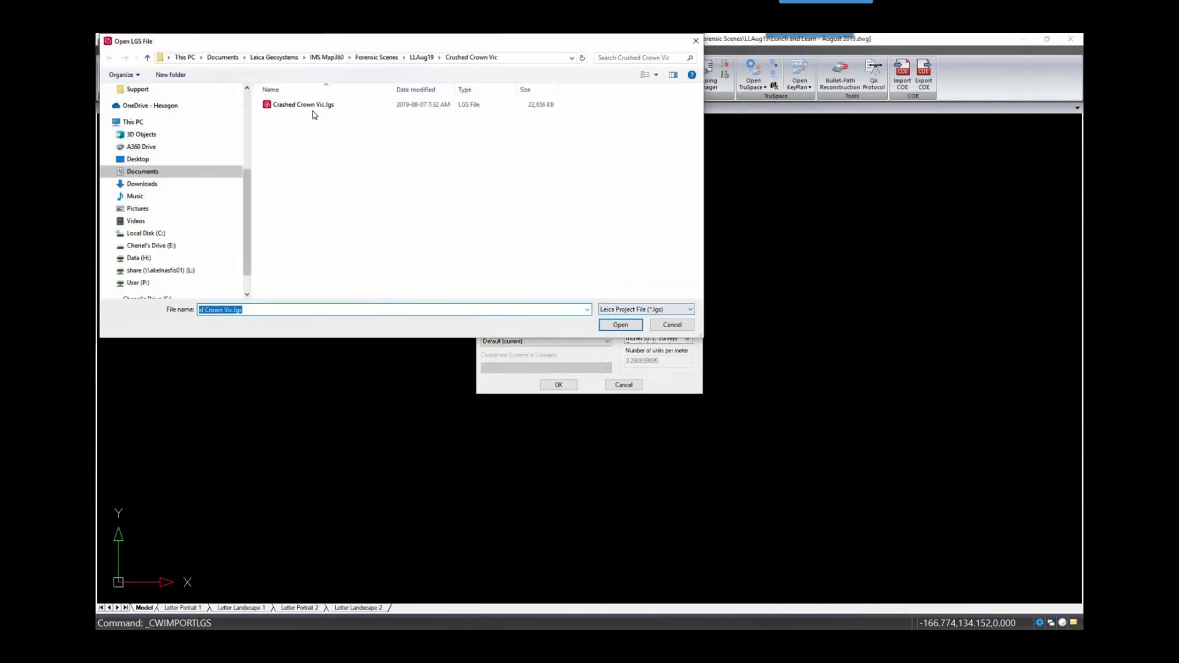
click(312, 109)
click(621, 324)
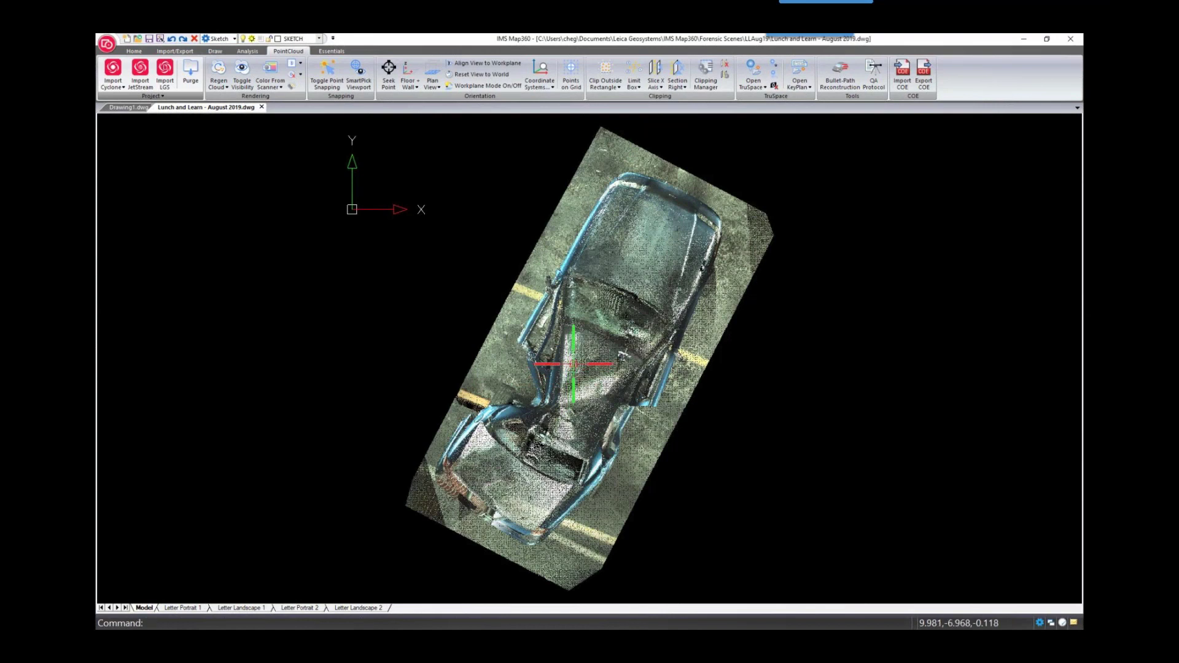
- Orbit the car to low side and rear-quarter views, then switch to Top view and pan
shift+middle_drag(639, 421, 599, 288)
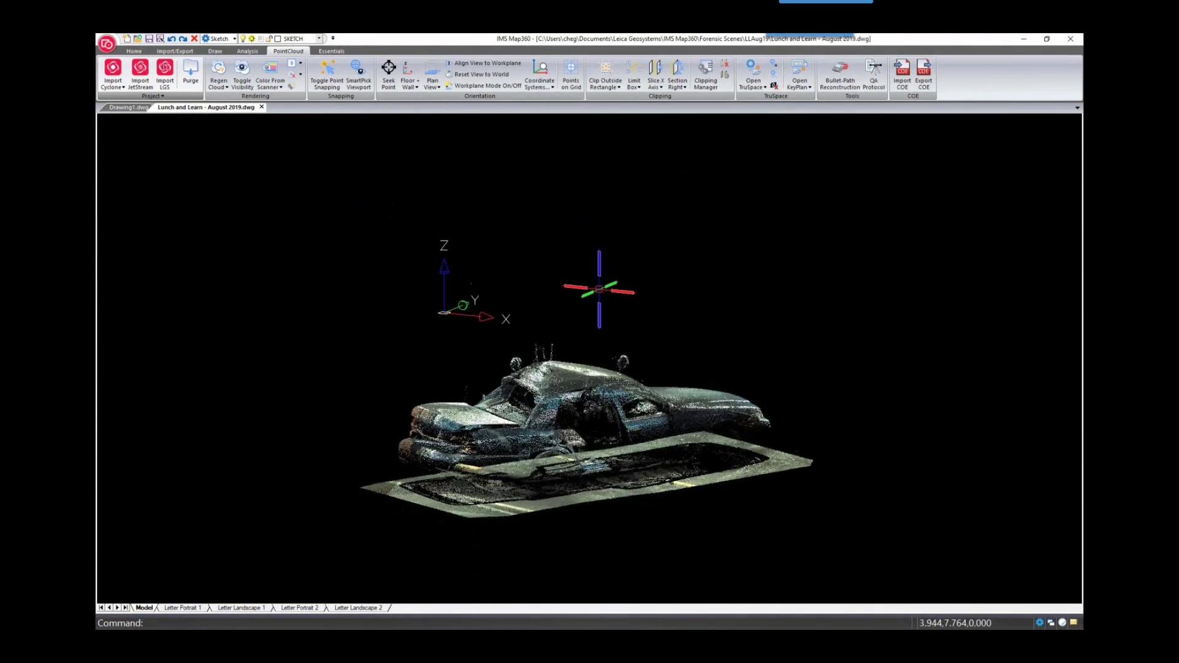
shift+middle_drag(534, 491, 547, 465)
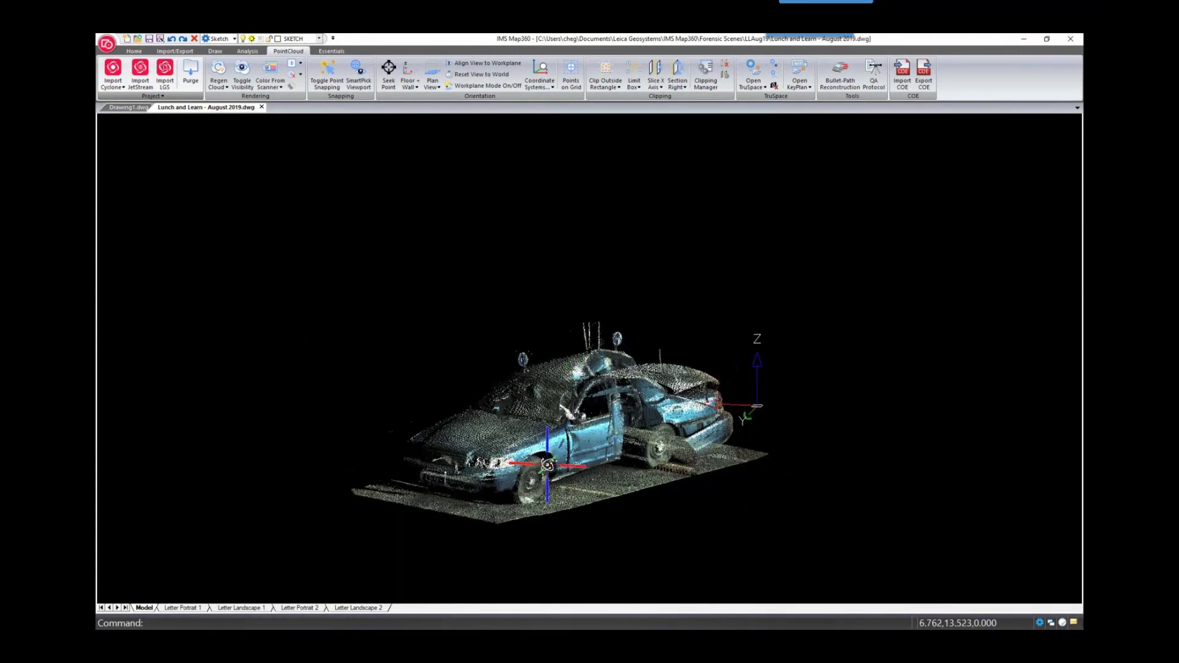
click(134, 51)
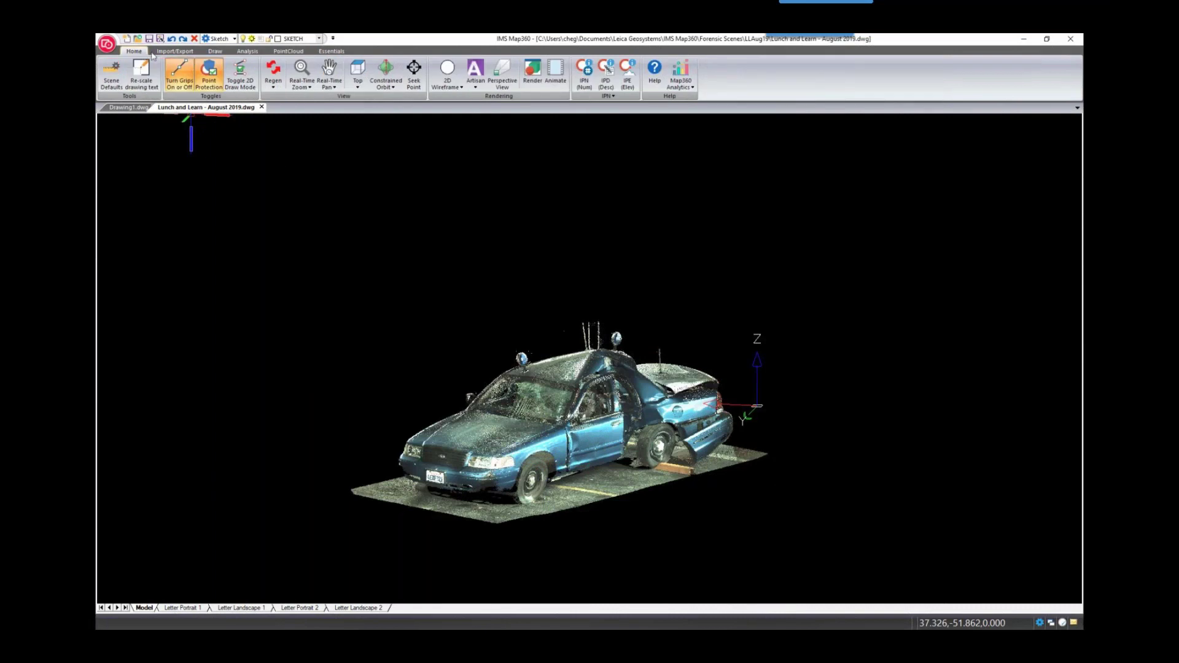
click(356, 69)
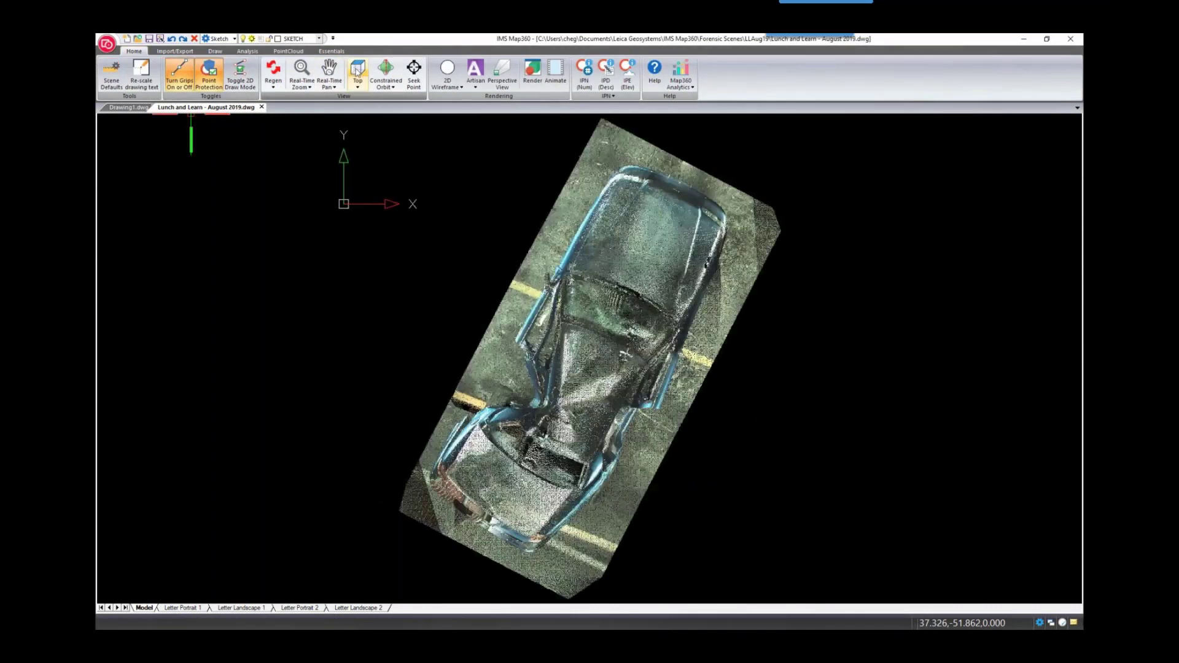
middle_drag(610, 295, 475, 287)
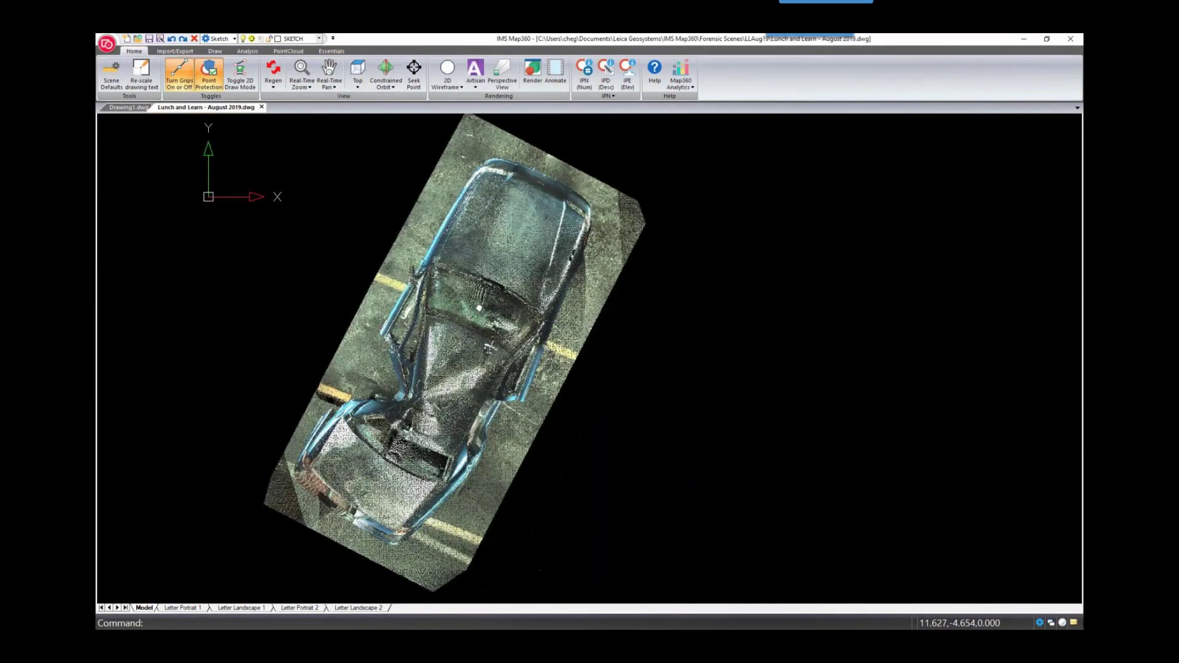
click(215, 51)
- Insert the CROWN VICTORIA - 99 TOP symbol right of the point cloud at default rotation
click(696, 70)
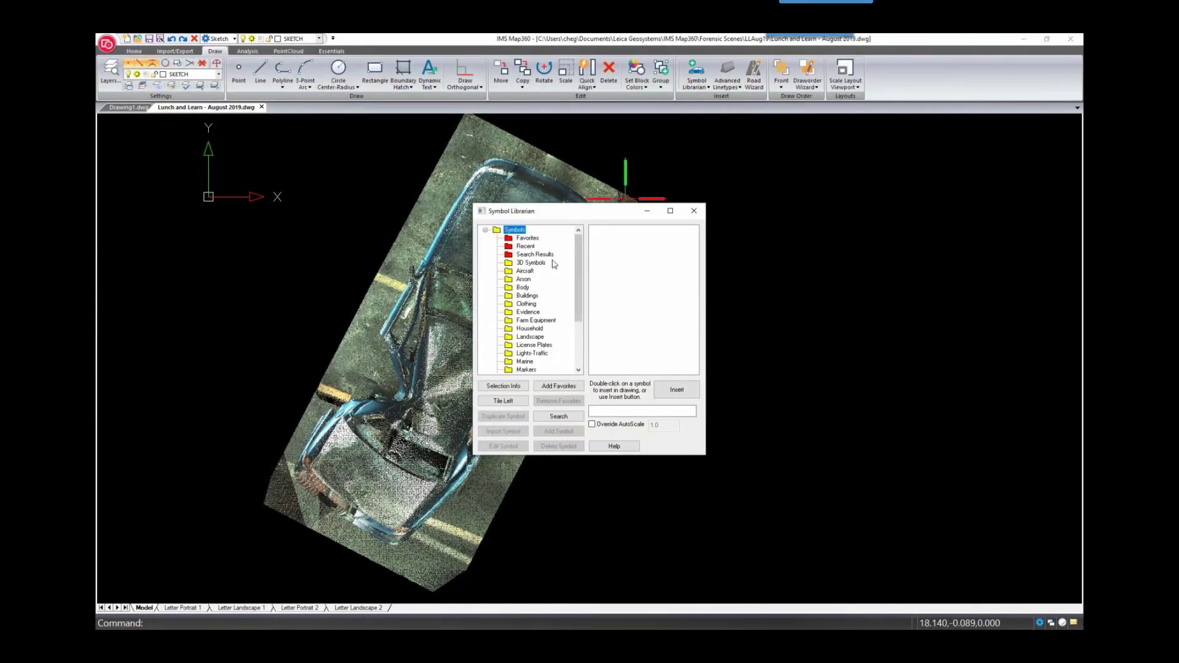
click(522, 246)
click(642, 249)
click(677, 390)
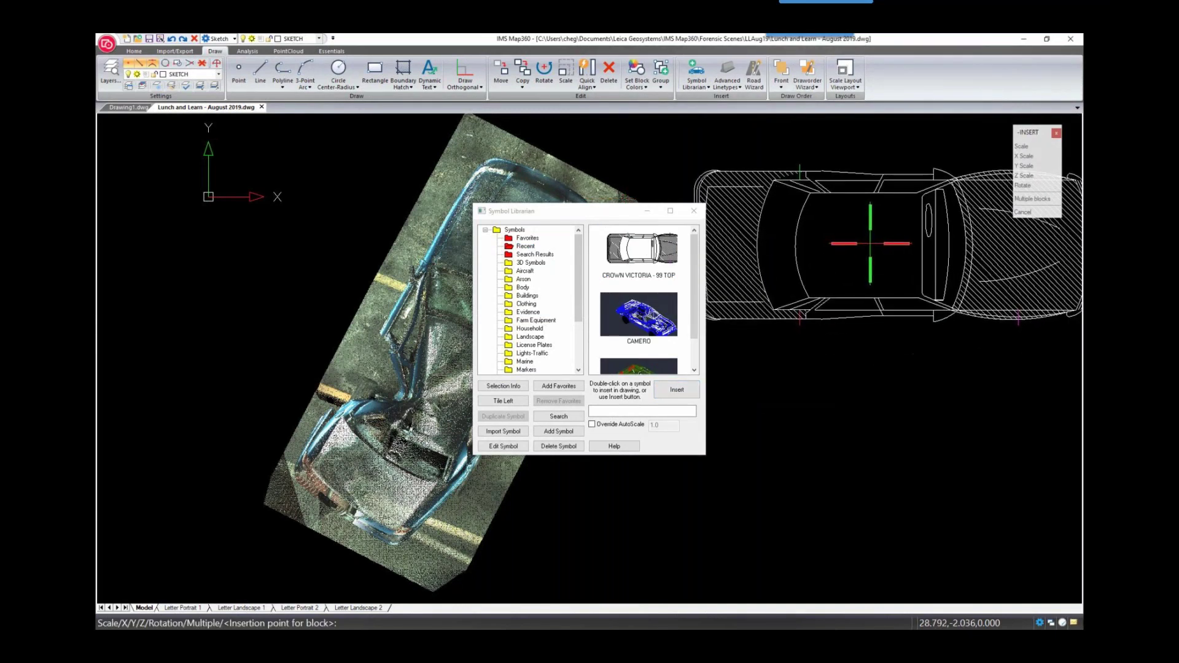
click(870, 243)
key(Return)
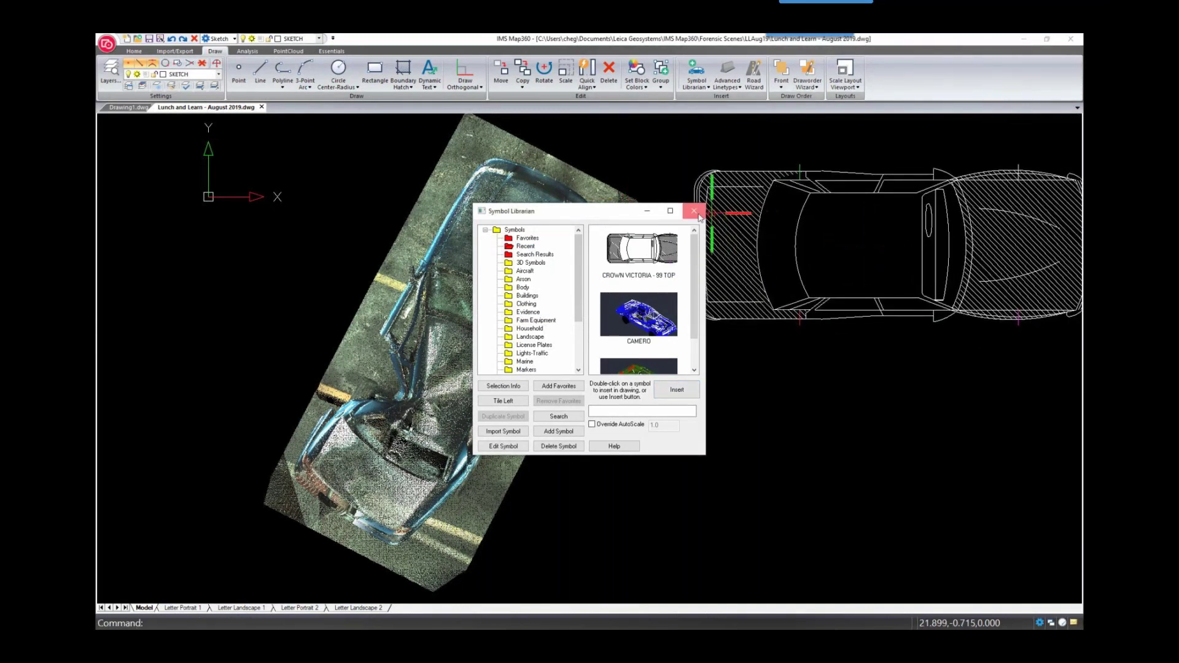
middle_drag(791, 315, 636, 342)
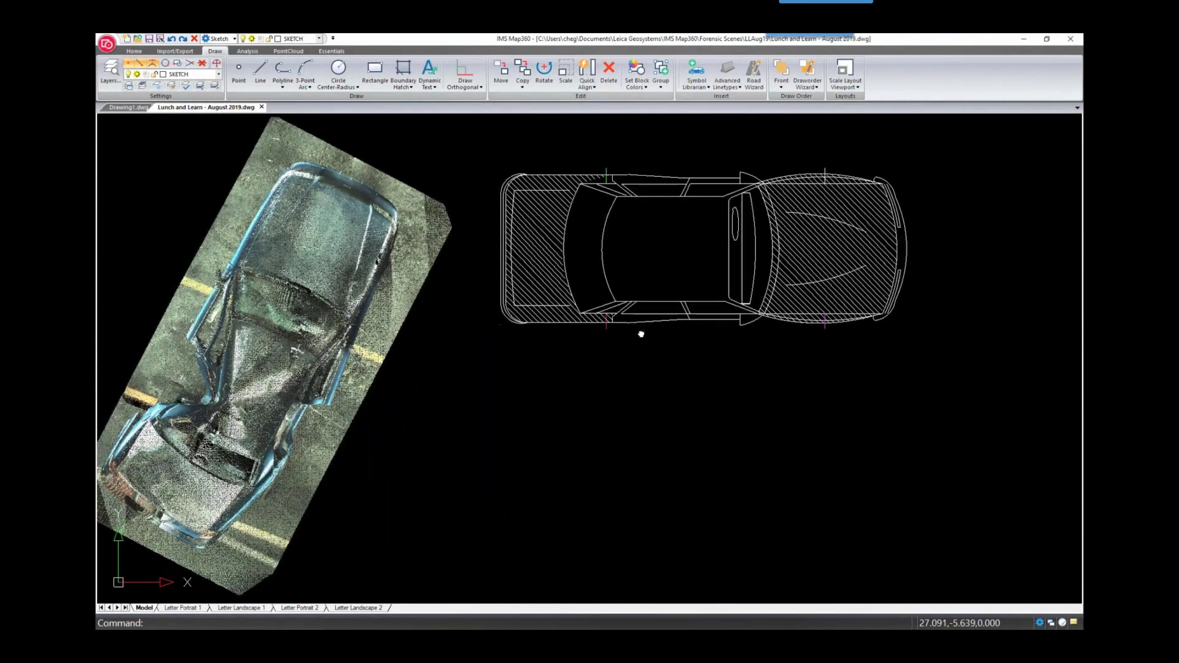
- Recolour the whole Crown Victoria symbol to cyan colour 130
click(640, 319)
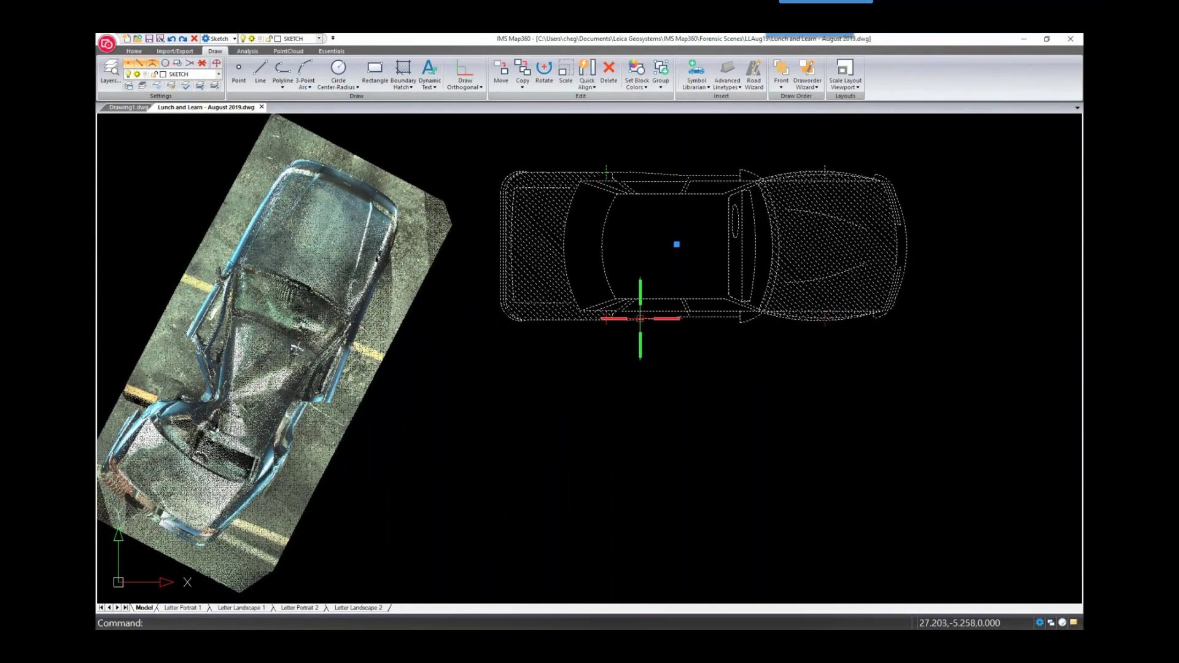
click(636, 71)
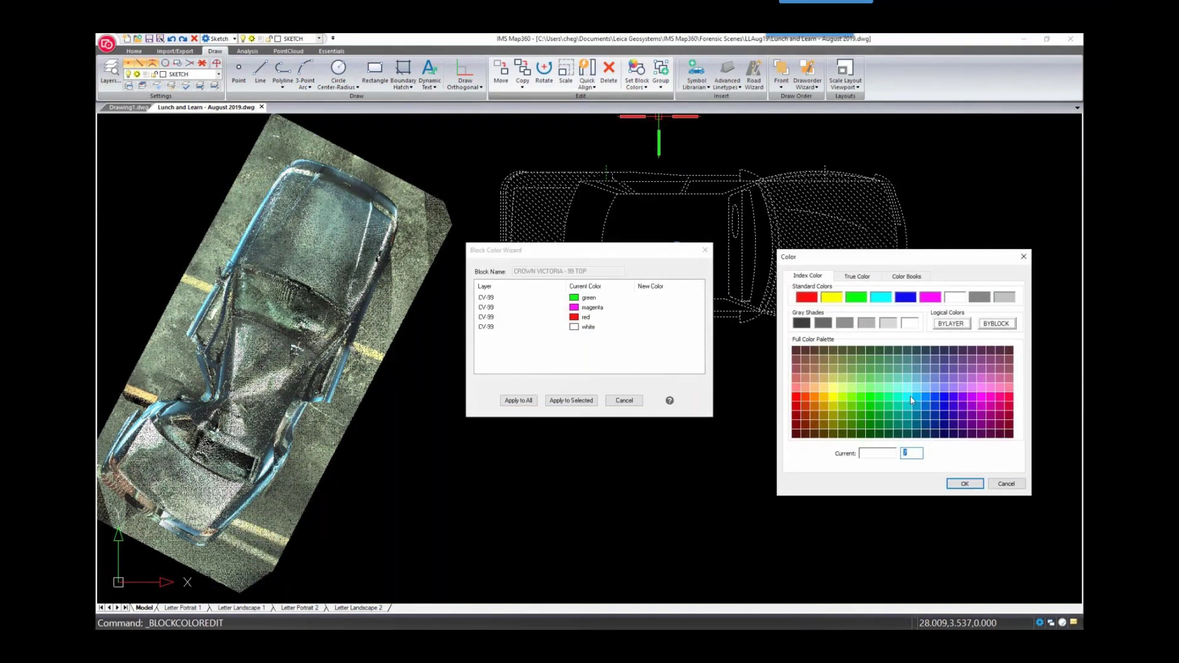
click(911, 400)
click(971, 488)
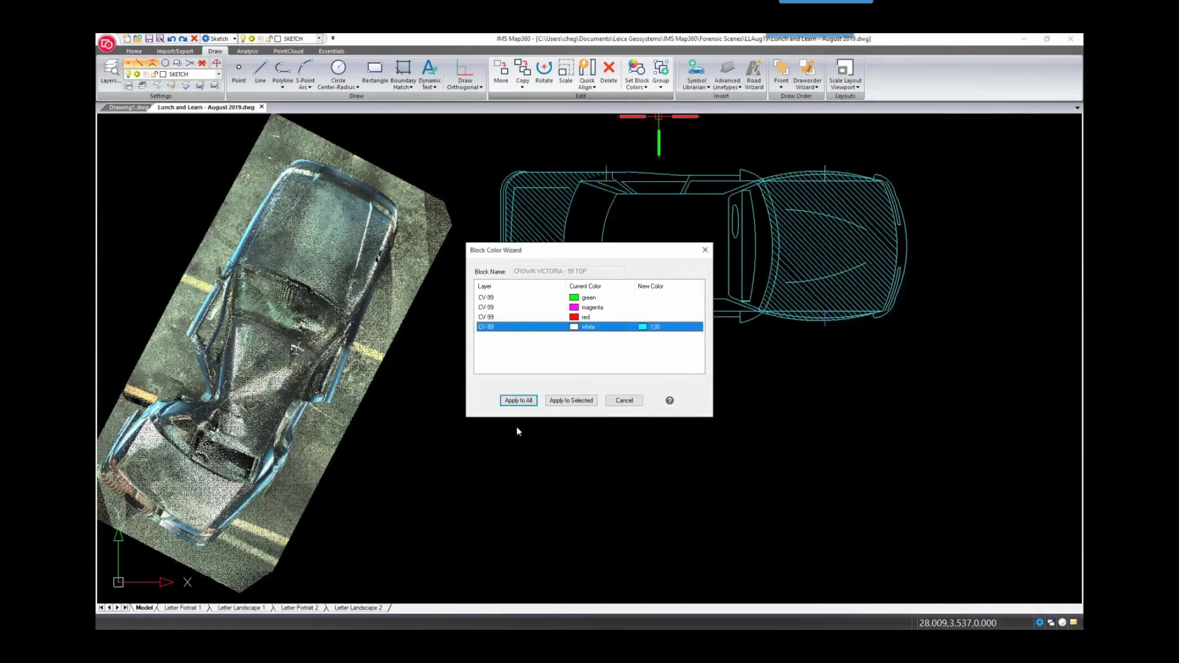
click(519, 400)
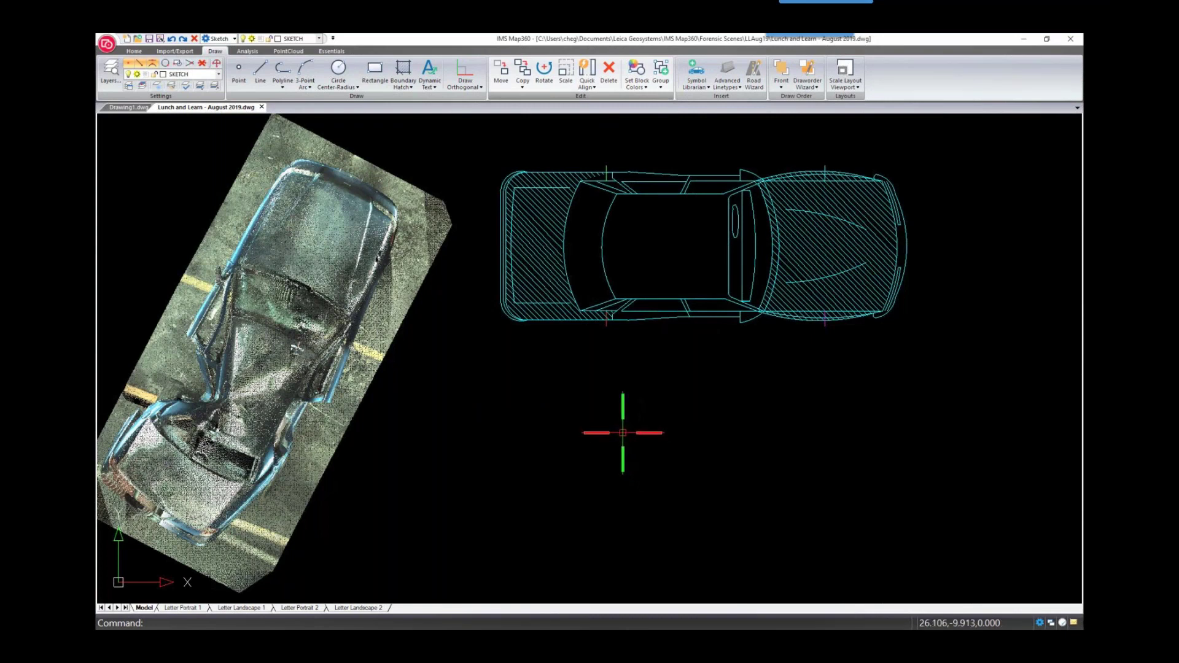
click(260, 51)
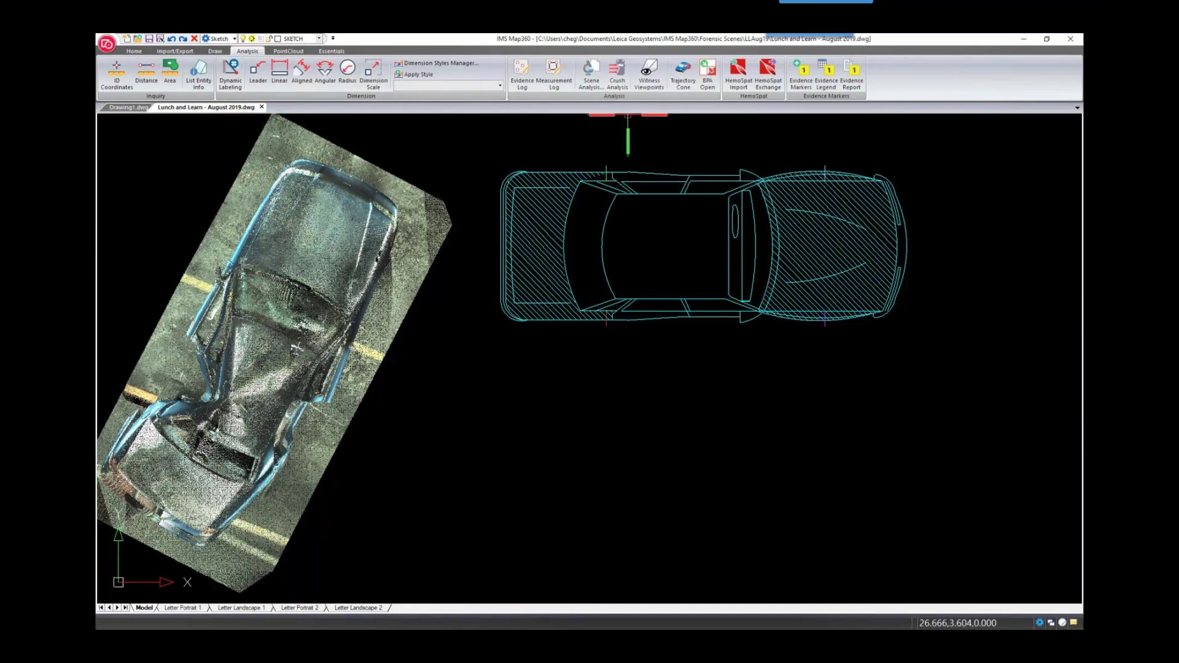
- Look up the 1999 Ford Crown Victoria sedan specs, curb weight 3796.36 lbs
click(591, 73)
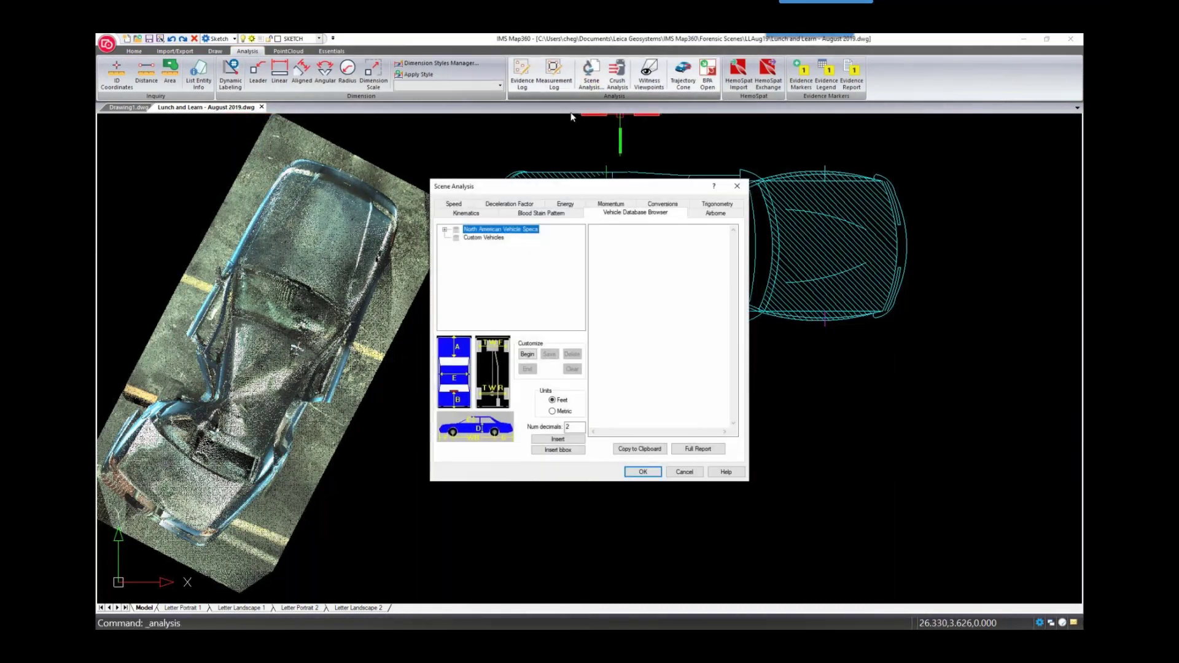
click(444, 230)
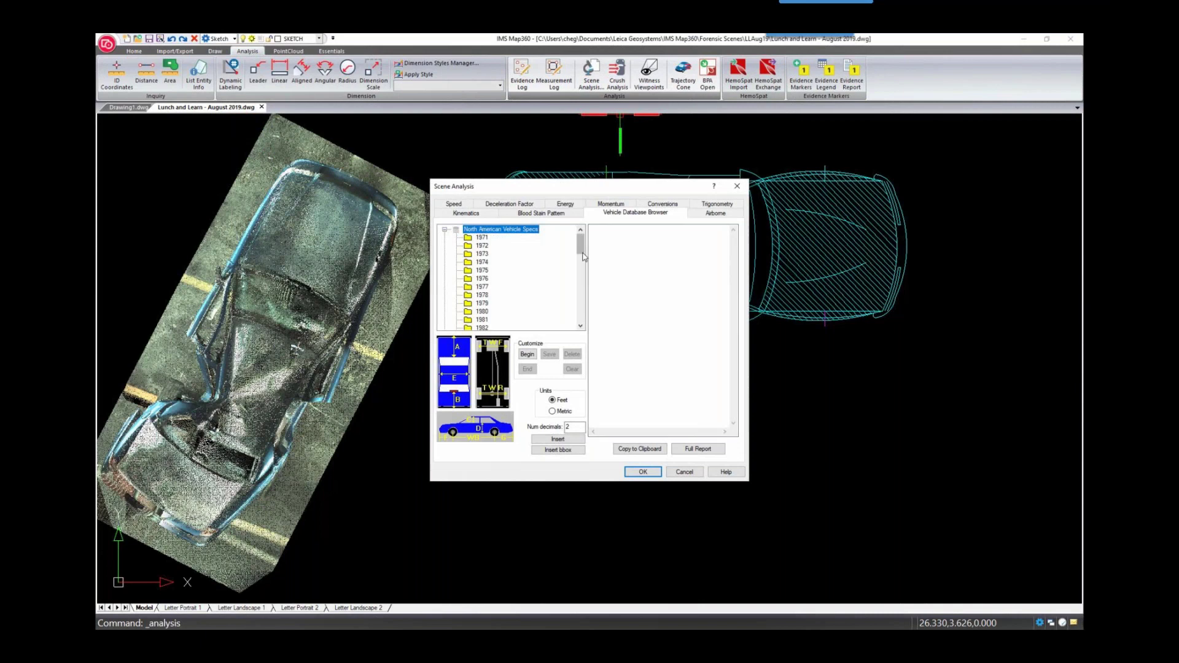
scroll(582, 264, down, 3)
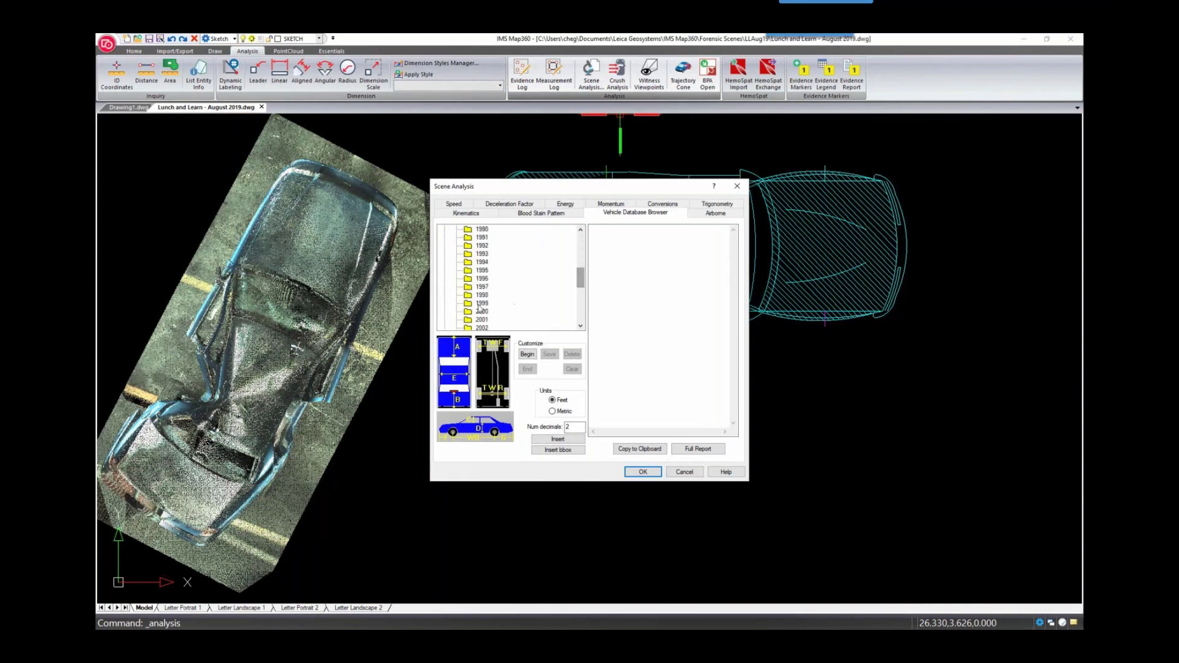
double_click(480, 304)
scroll(582, 279, down, 2)
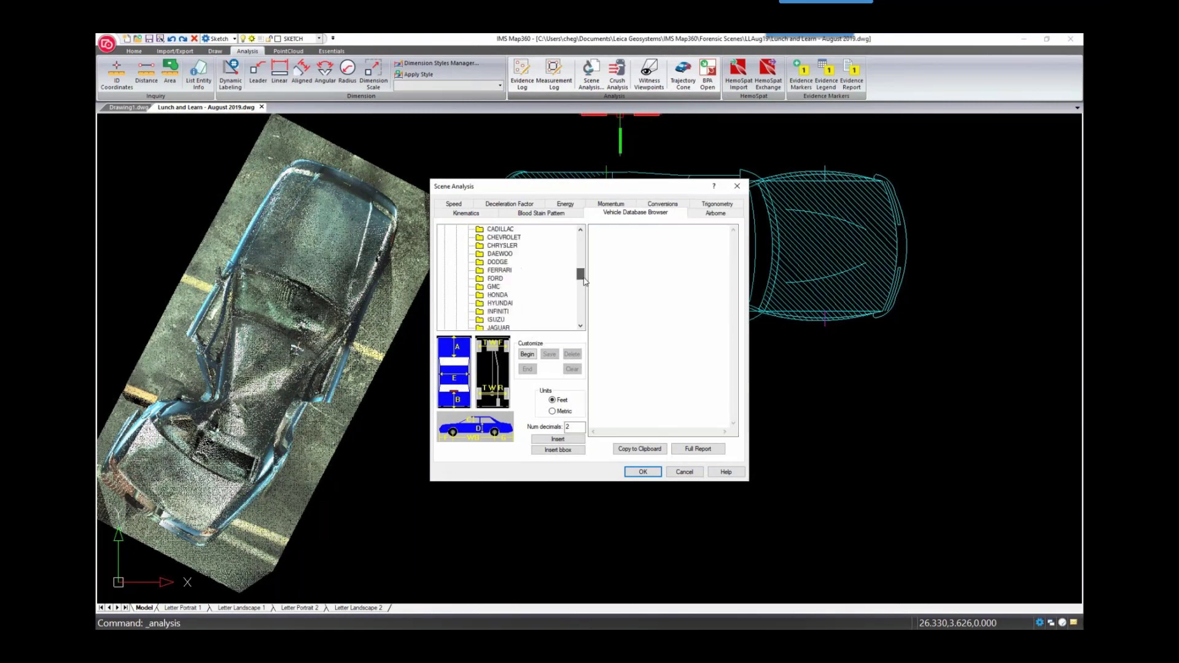
double_click(494, 279)
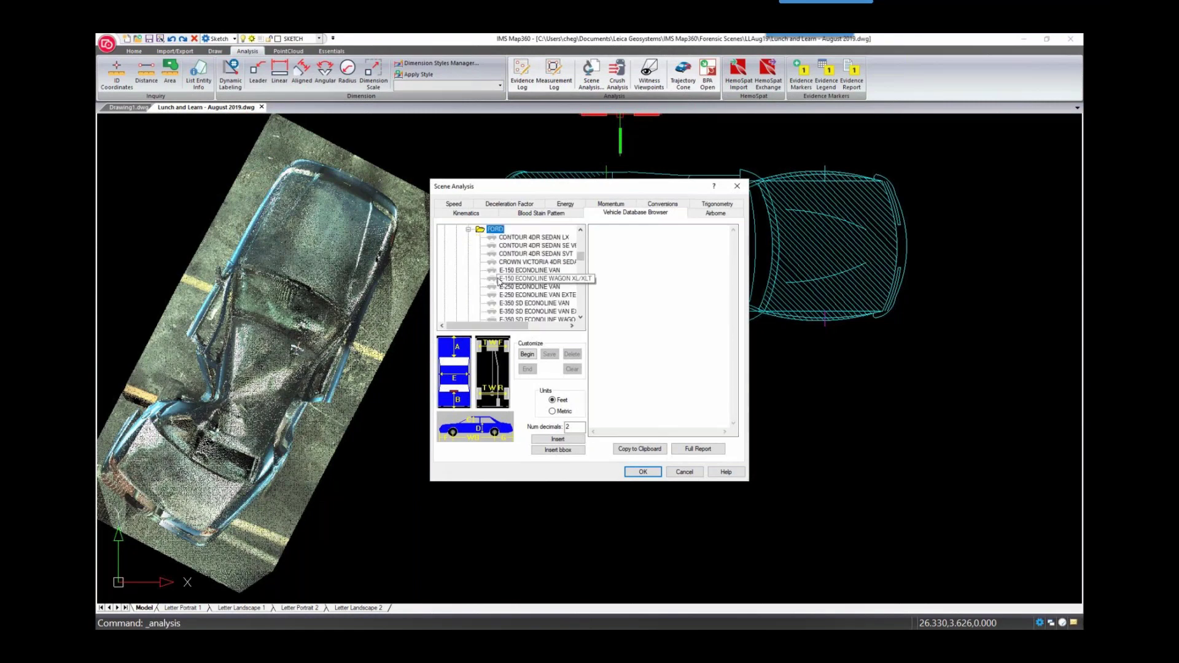
click(528, 261)
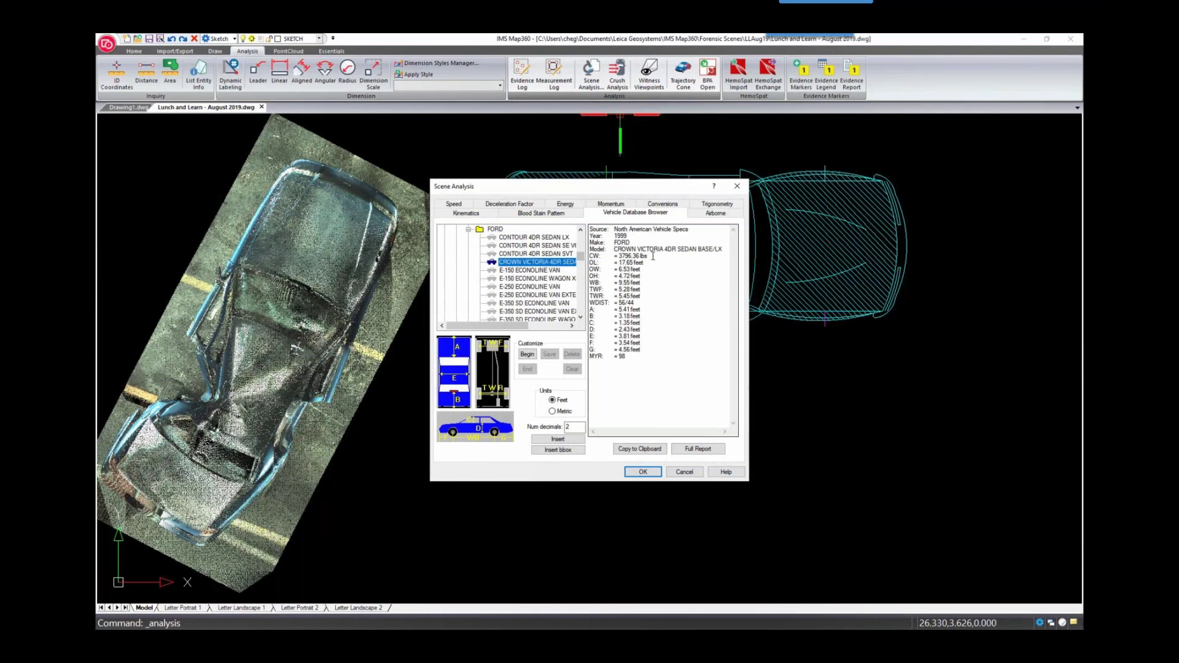
drag(652, 256, 612, 256)
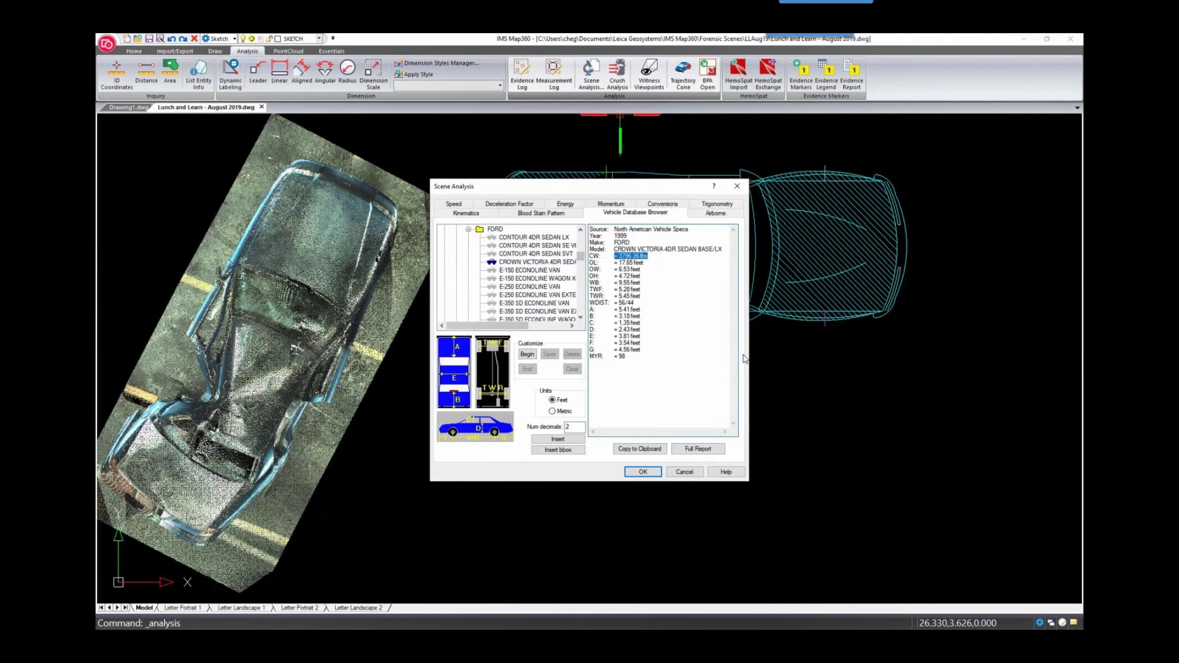
- Insert the Crown Vic as a passenger car diagram above the rectangle
click(558, 440)
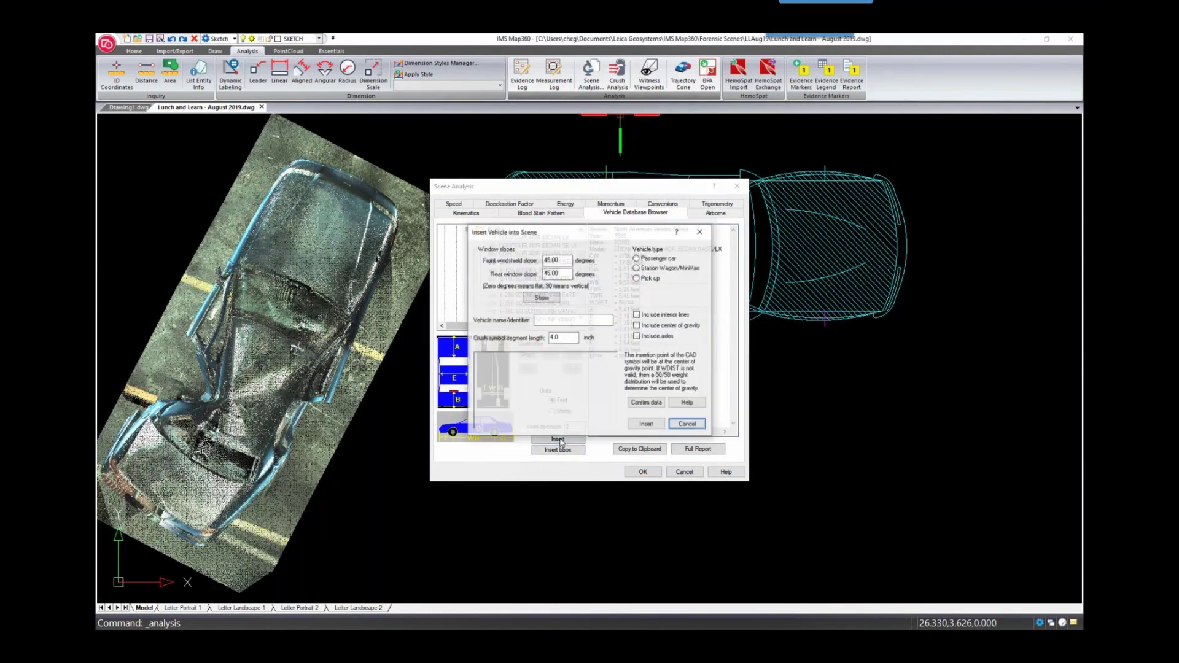
click(637, 258)
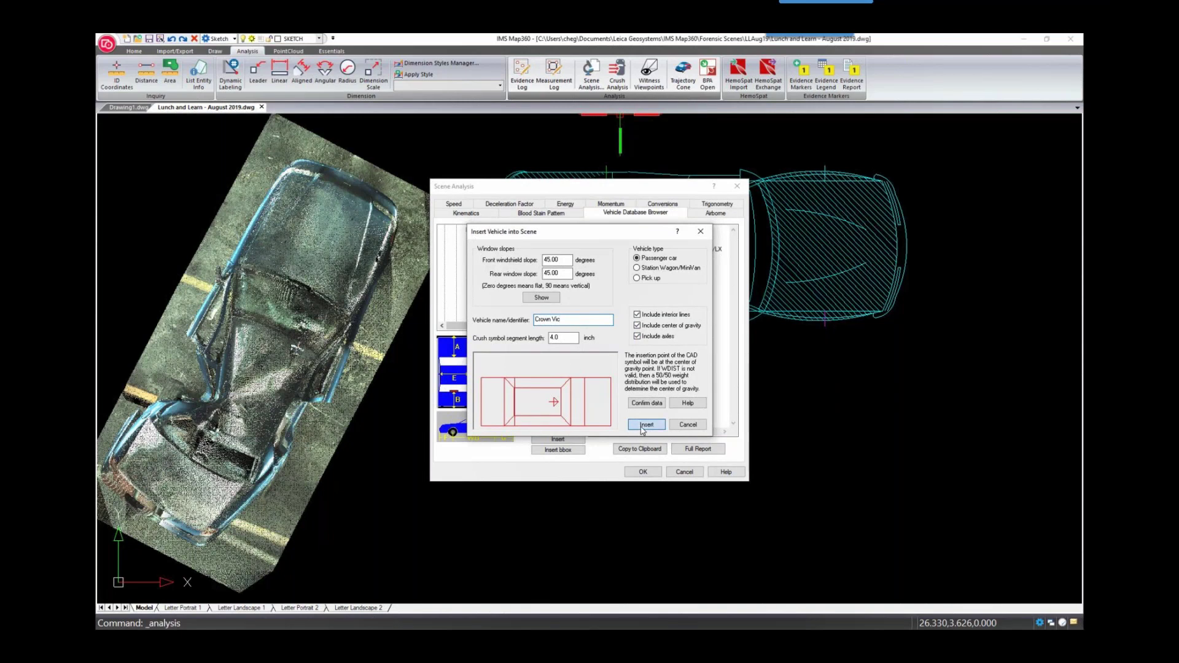
click(646, 424)
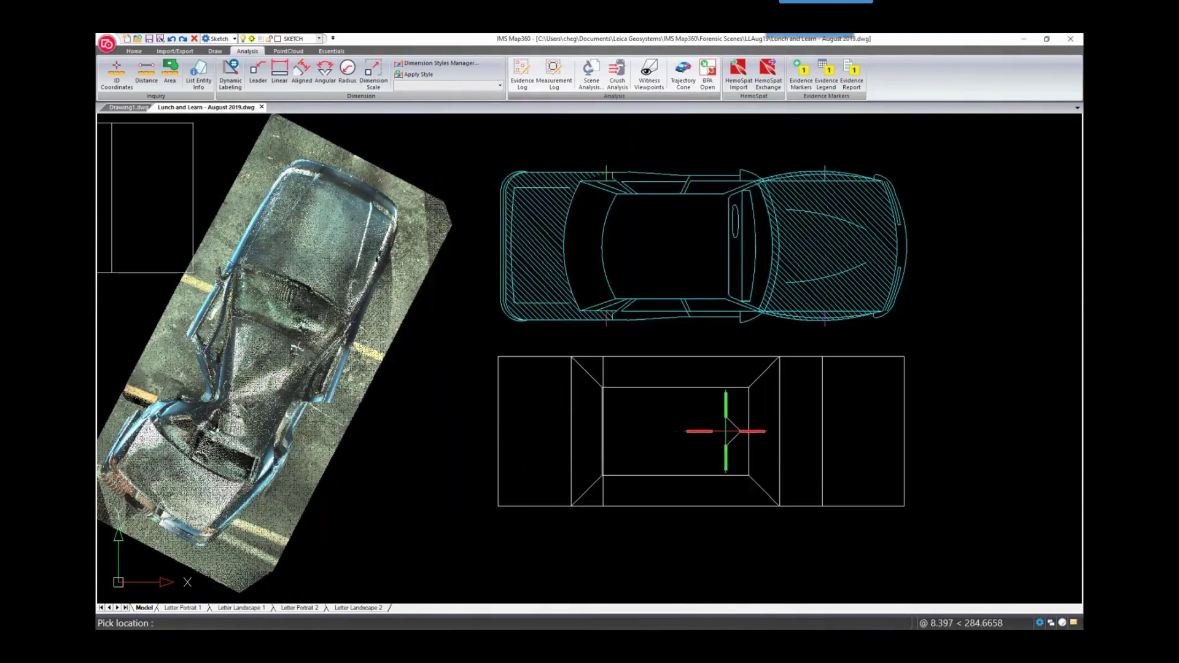
click(726, 431)
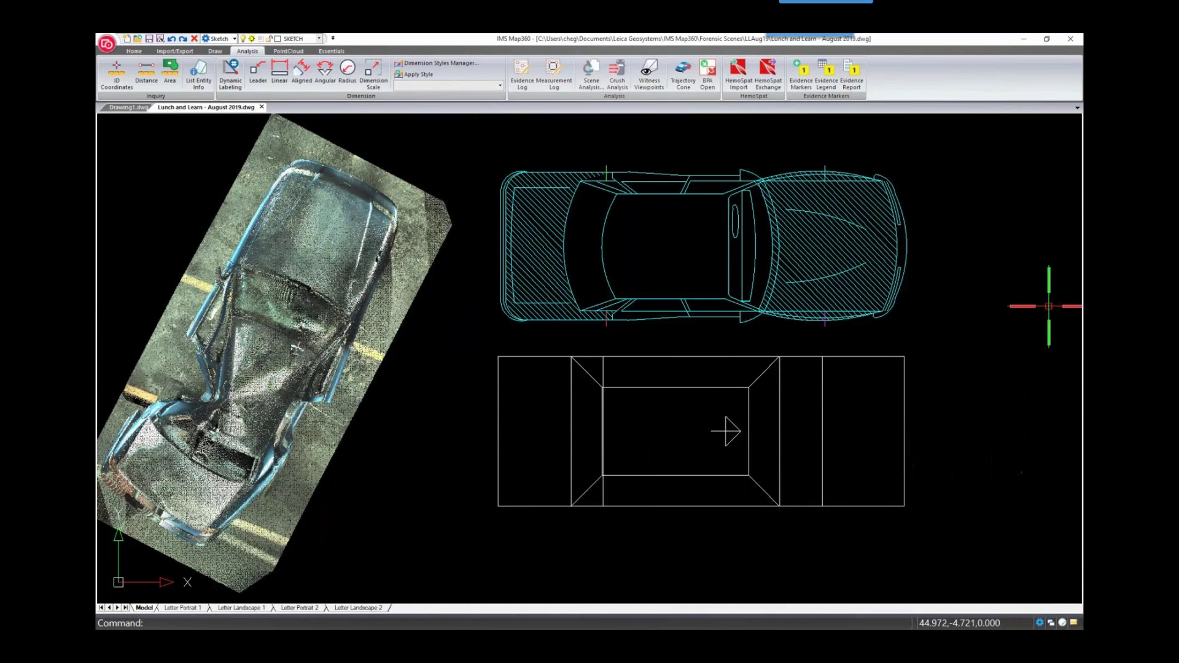
- Draw a short line on the Centerlines layer starting at the rectangle
click(215, 51)
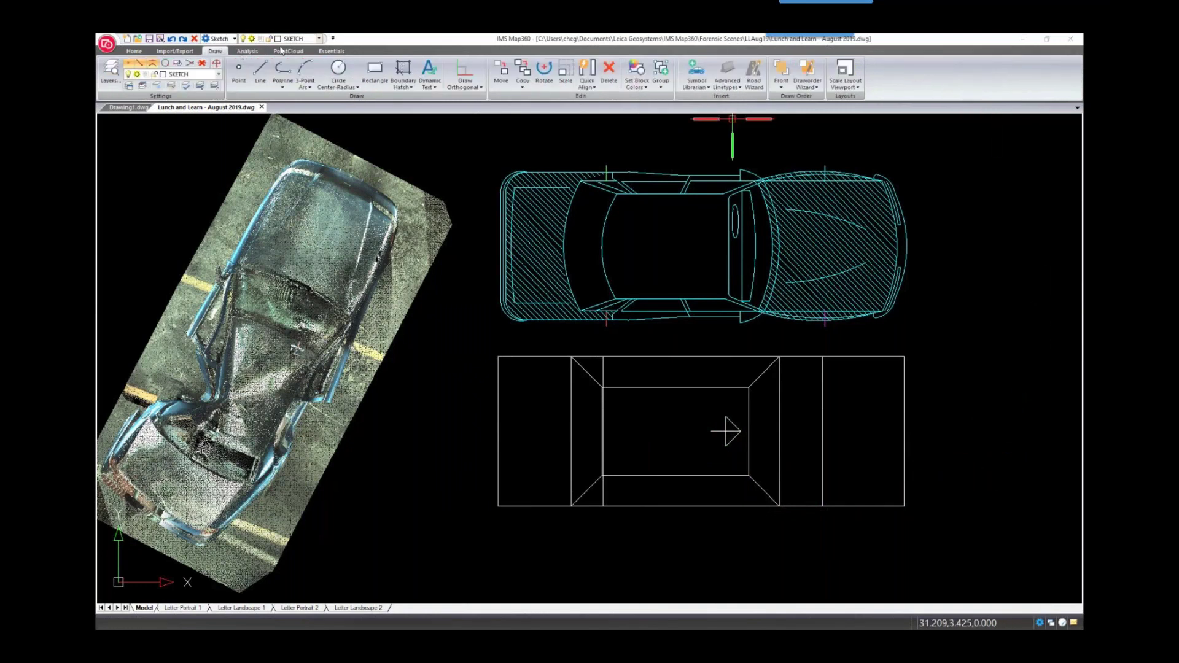
click(318, 40)
click(307, 72)
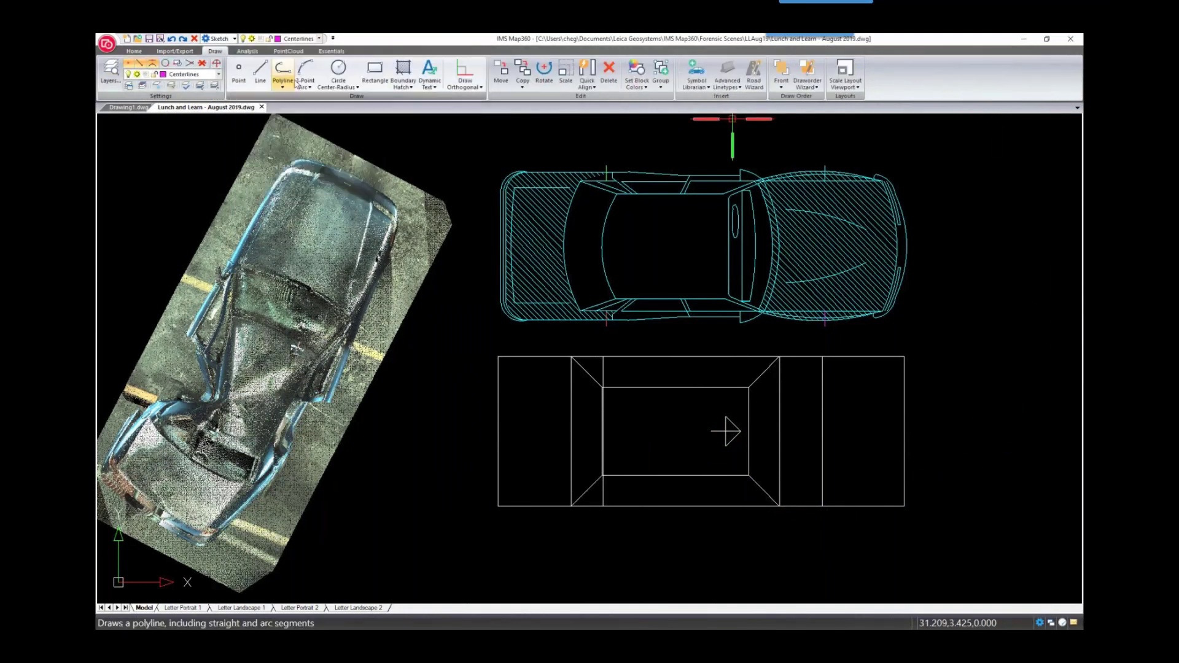
click(260, 71)
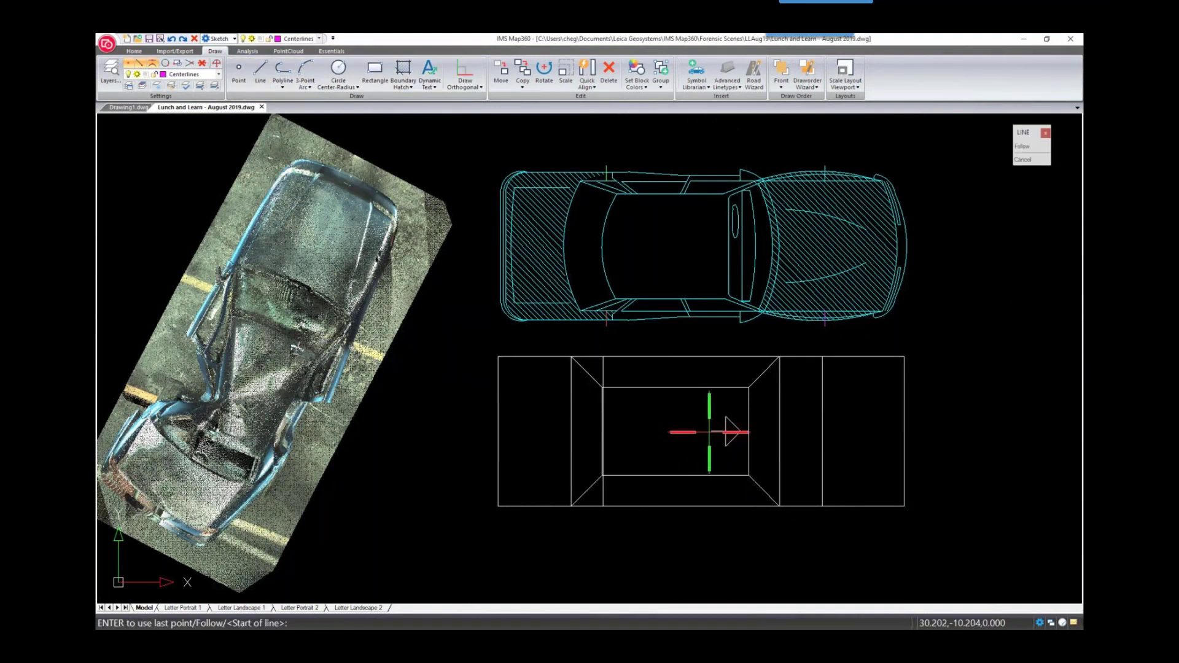
click(712, 431)
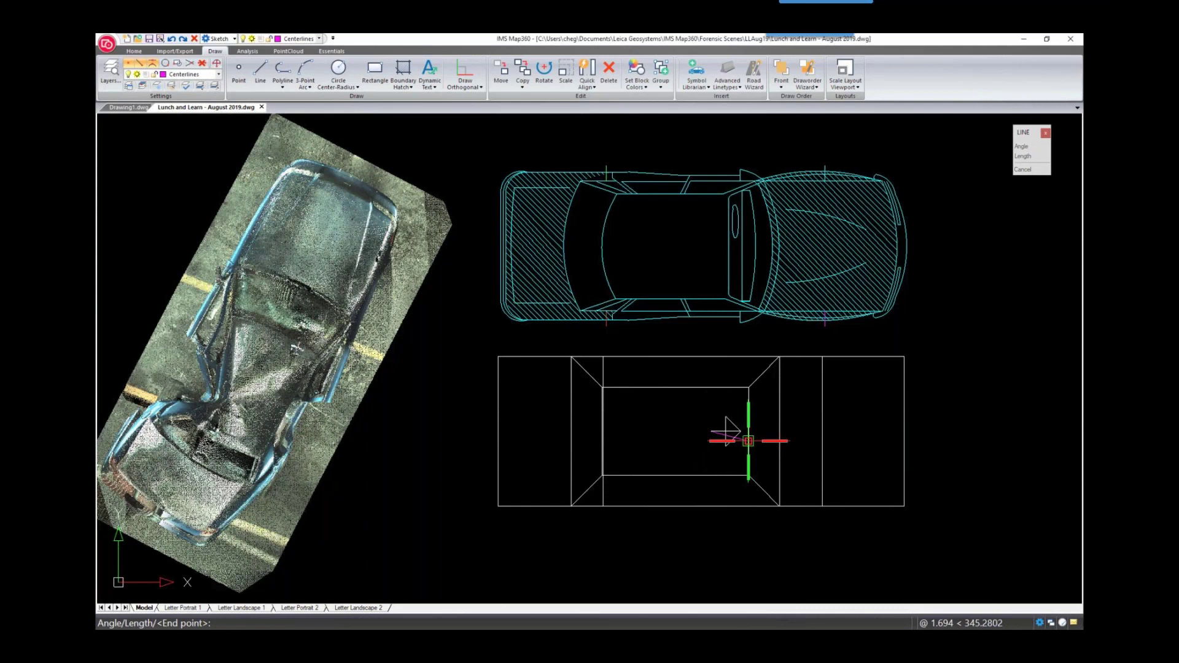
click(780, 450)
key(Return)
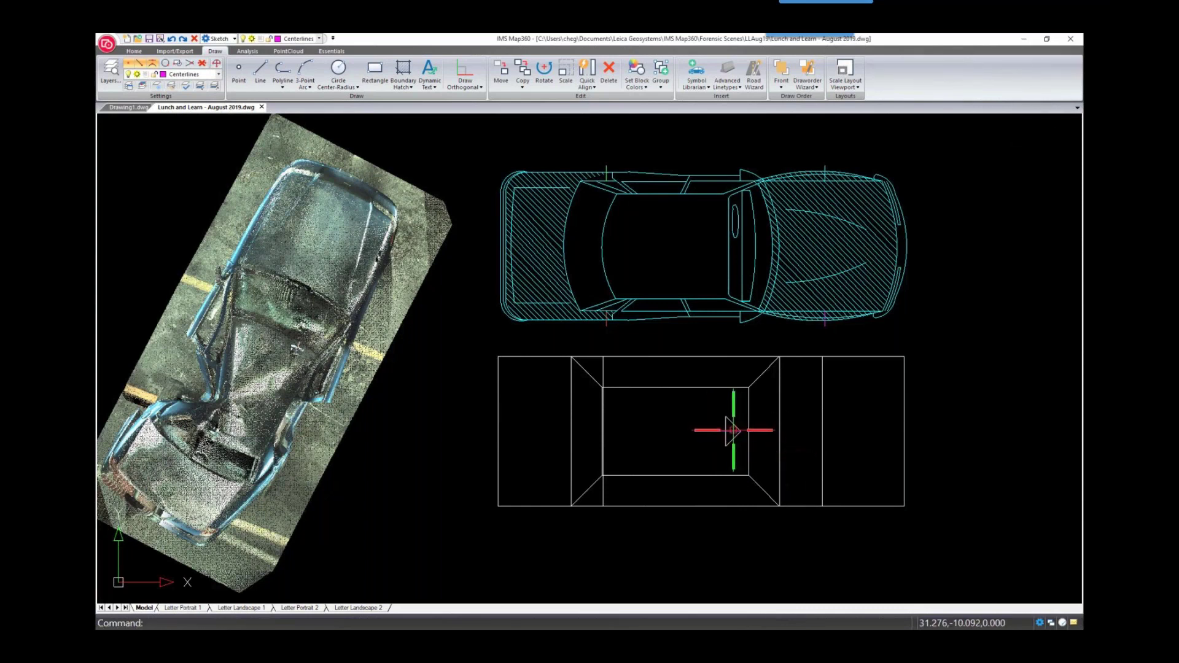
- Stretch the centerline's ends out to the rectangle's left and right edges
click(731, 431)
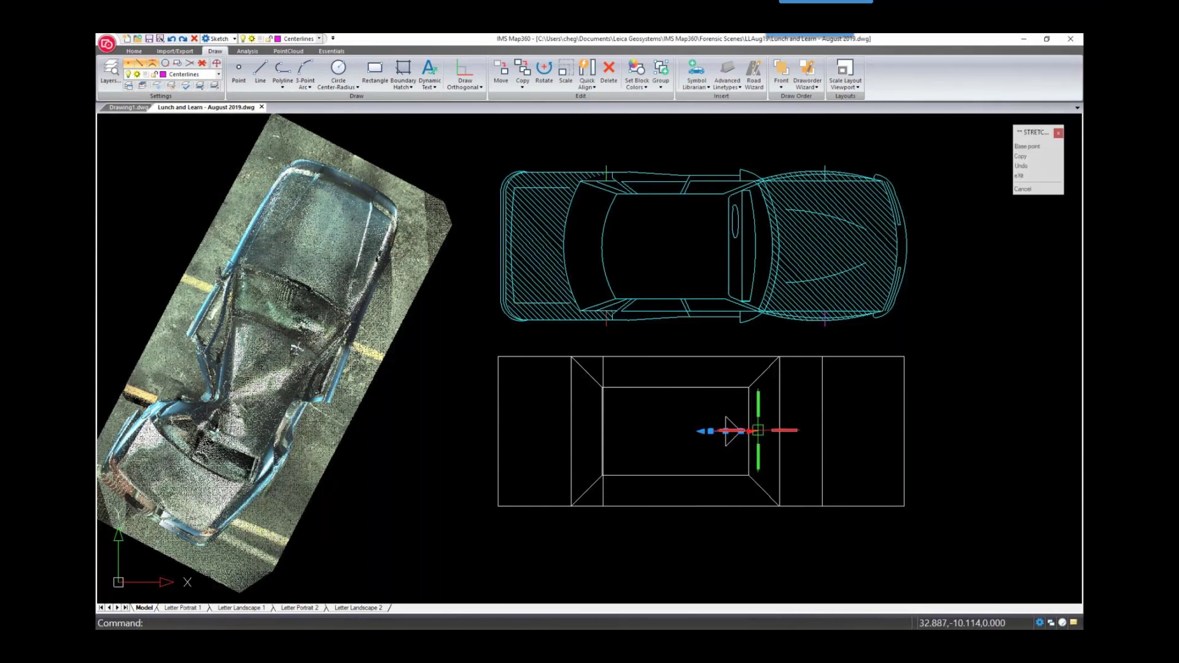
click(750, 432)
click(904, 431)
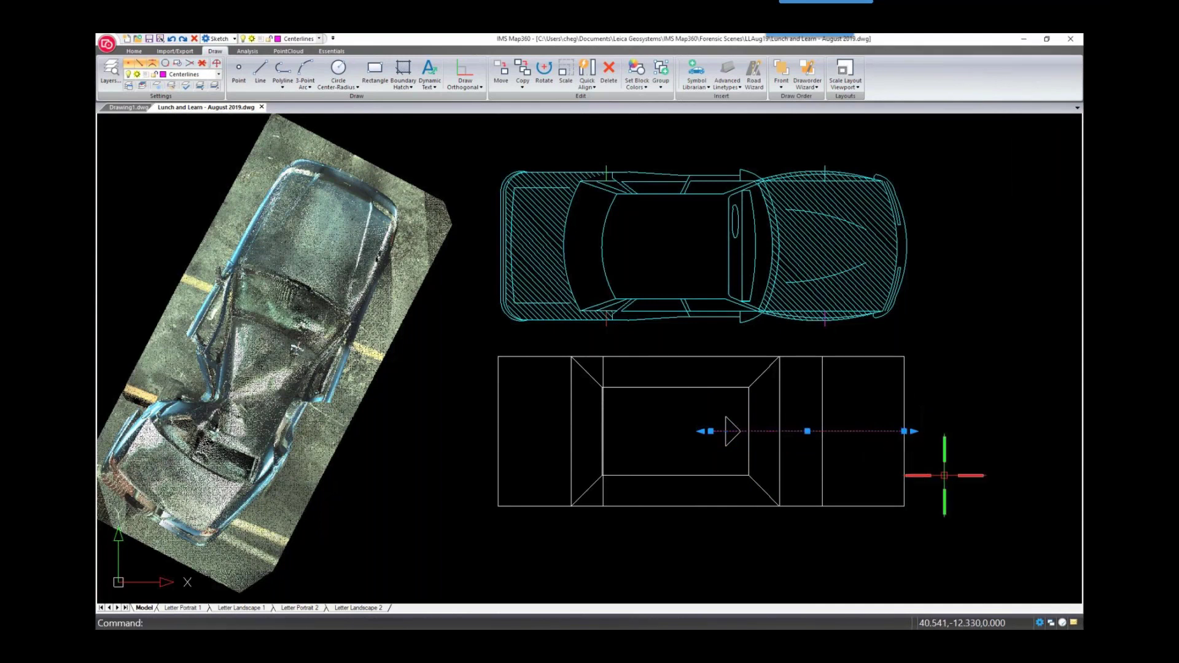
click(700, 431)
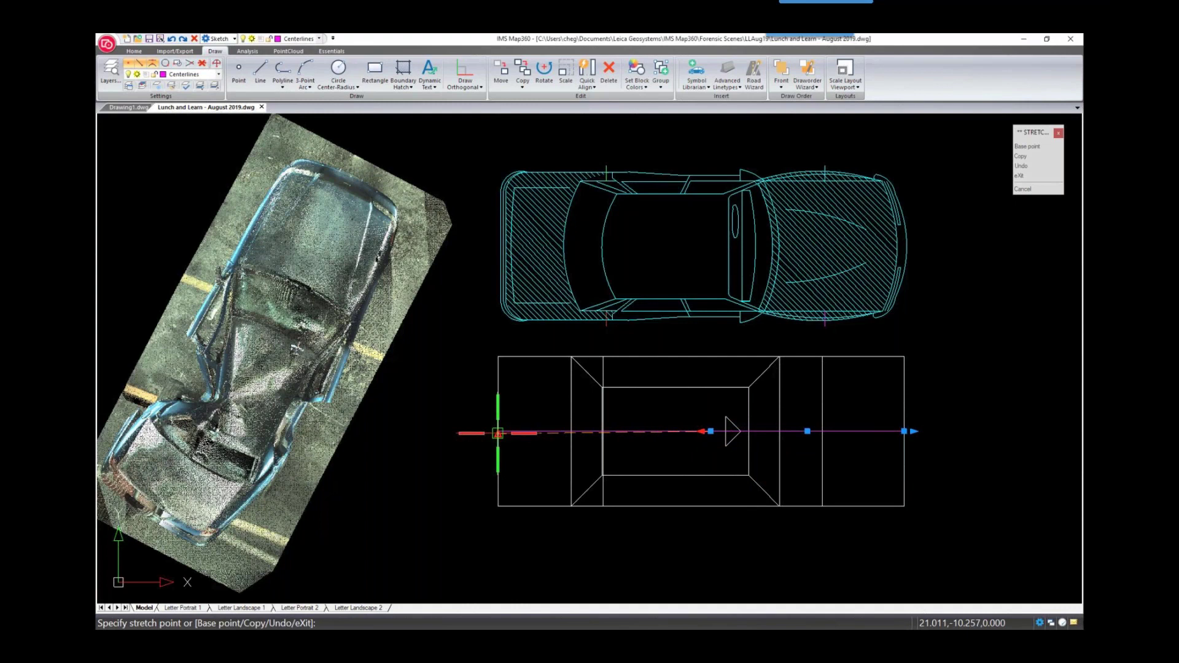
click(498, 431)
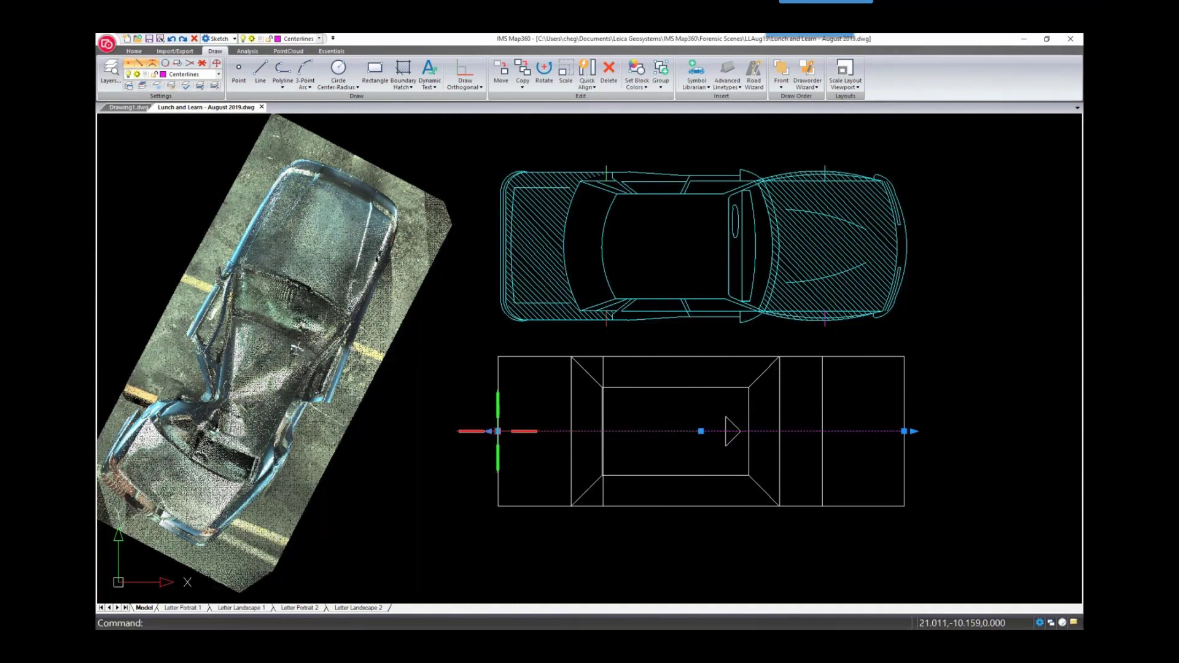
key(Escape)
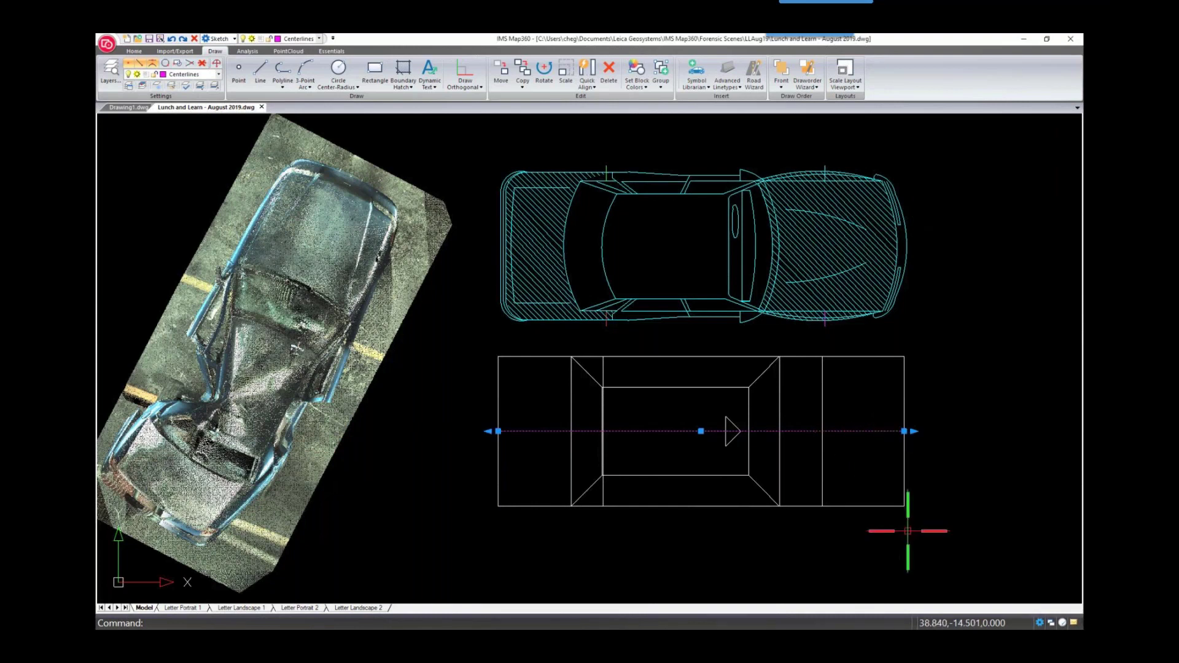
- Copy the centerline from the rectangle's right edge to the car diagram's nose
click(522, 71)
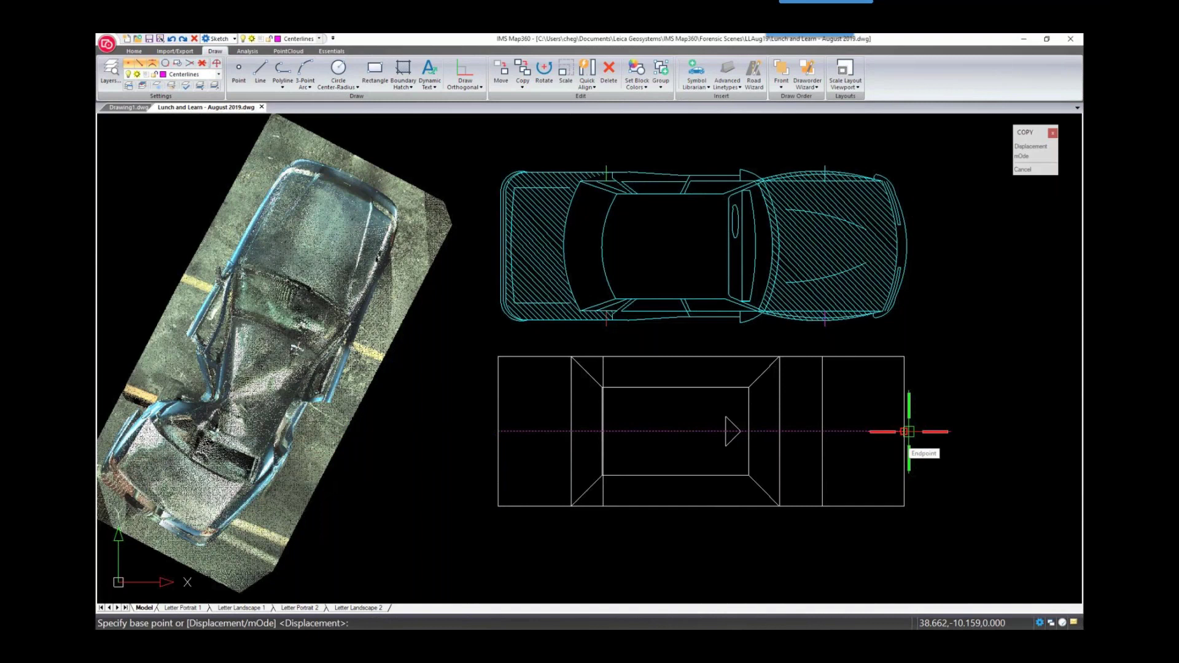
scroll(902, 432, up, 2)
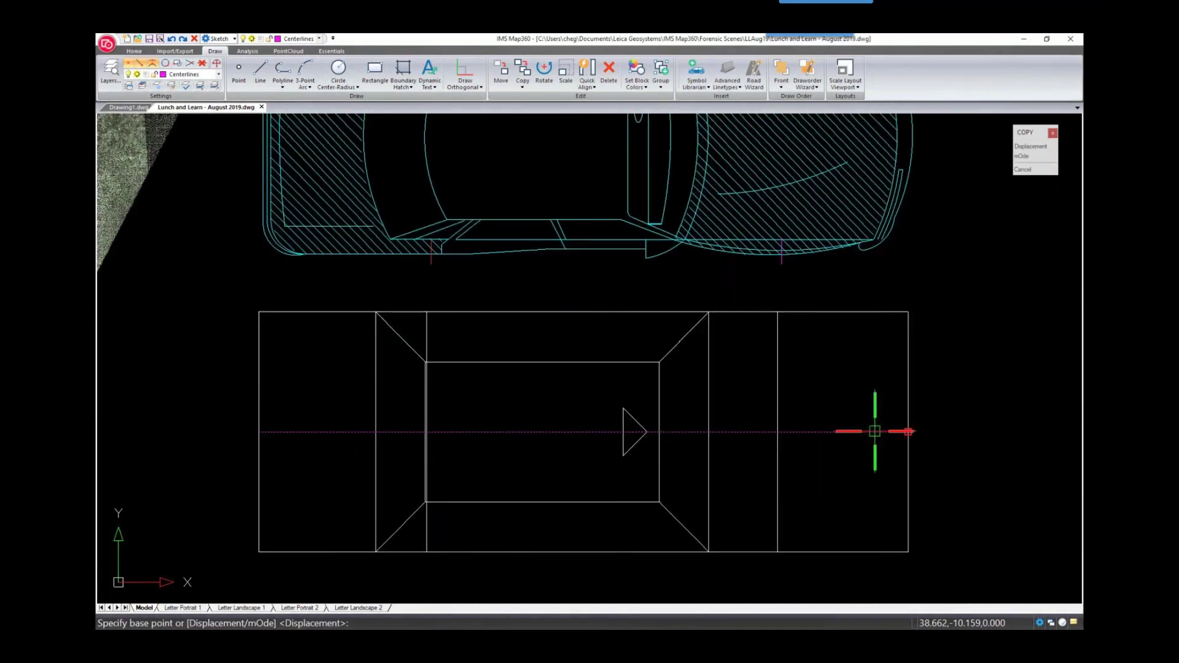
click(875, 432)
mouse_move(909, 240)
middle_down()
mouse_move(879, 304)
mouse_move(798, 404)
middle_up()
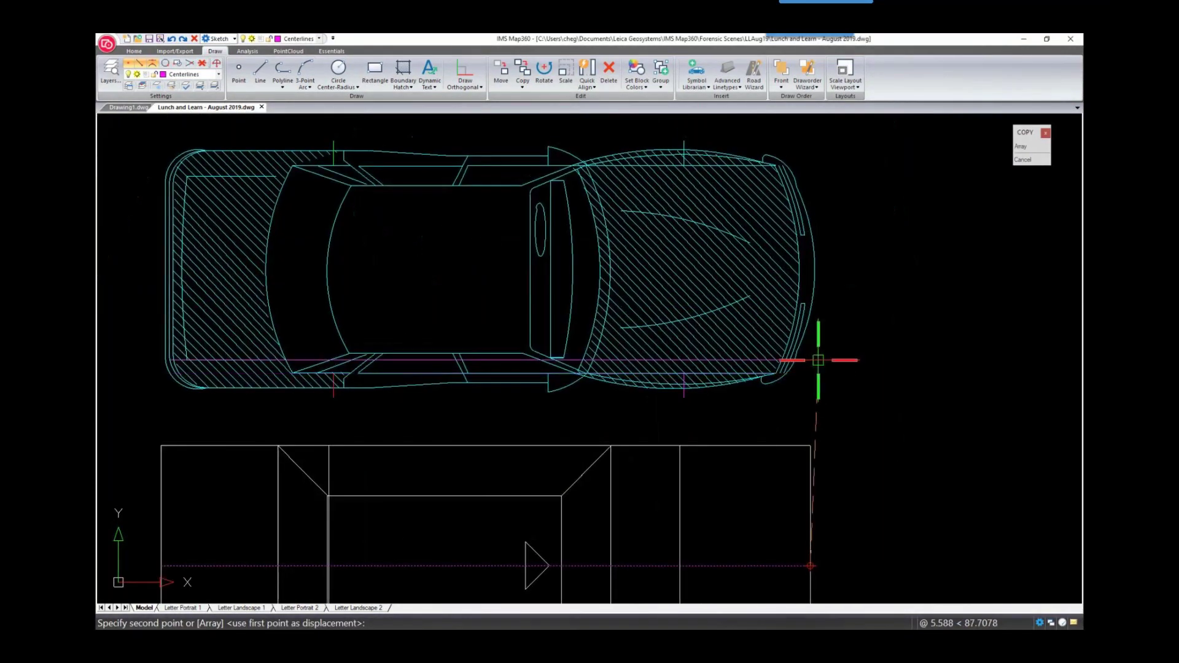
click(814, 269)
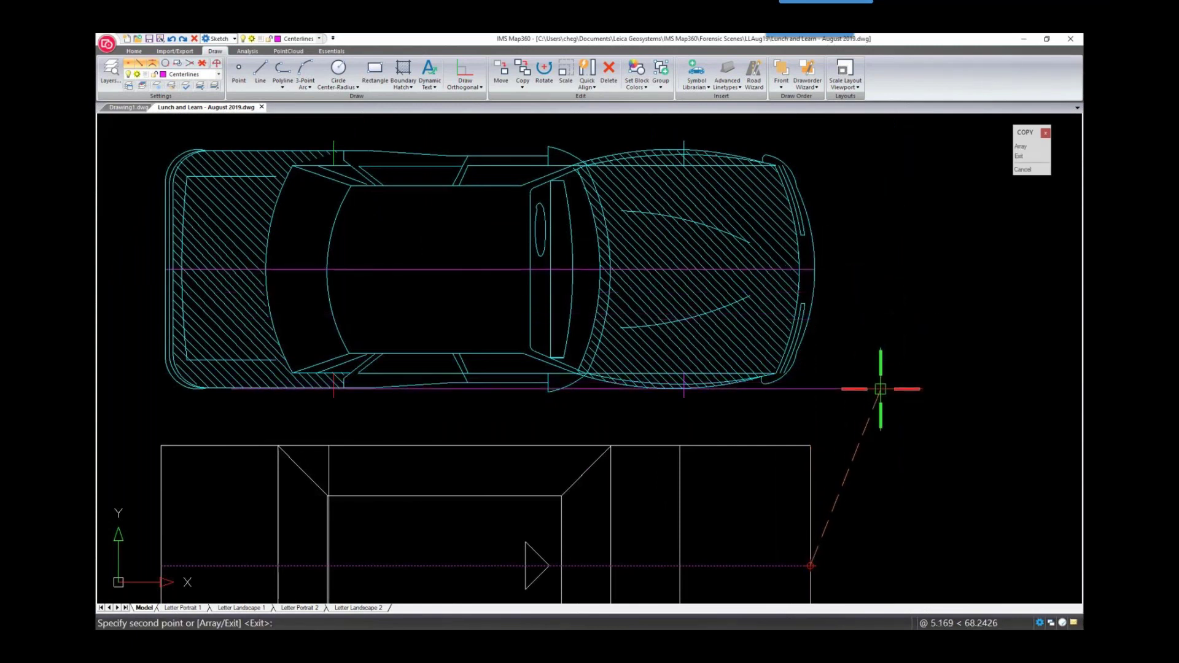
key(Return)
middle_drag(864, 482, 900, 403)
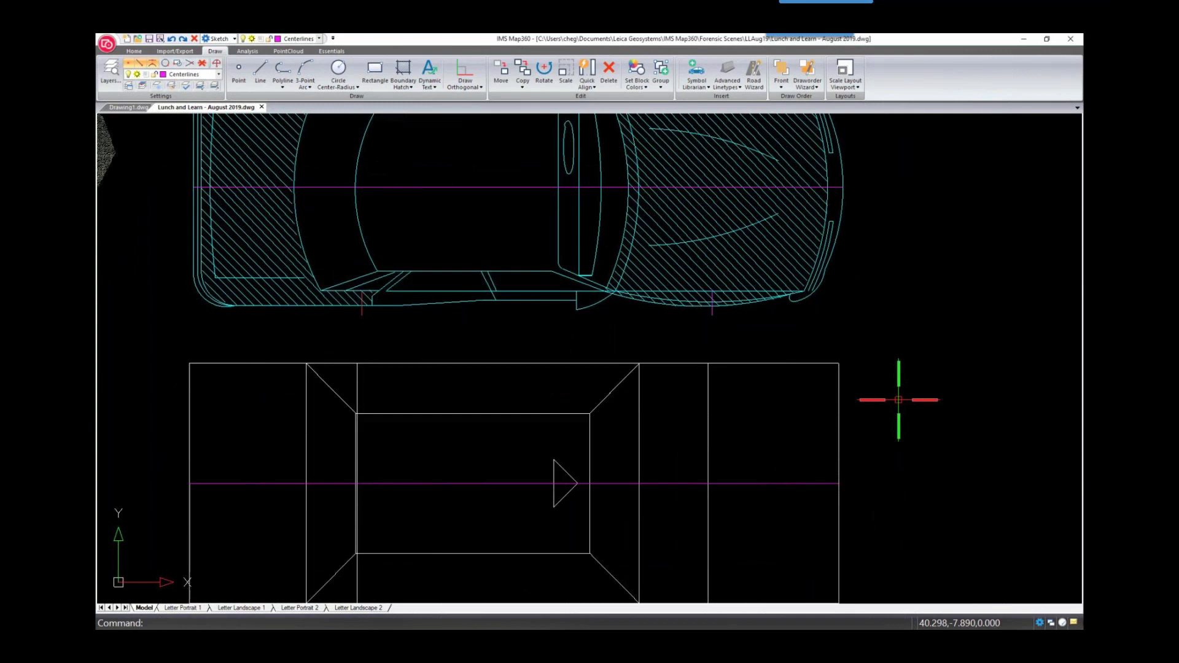
scroll(899, 402, down, 3)
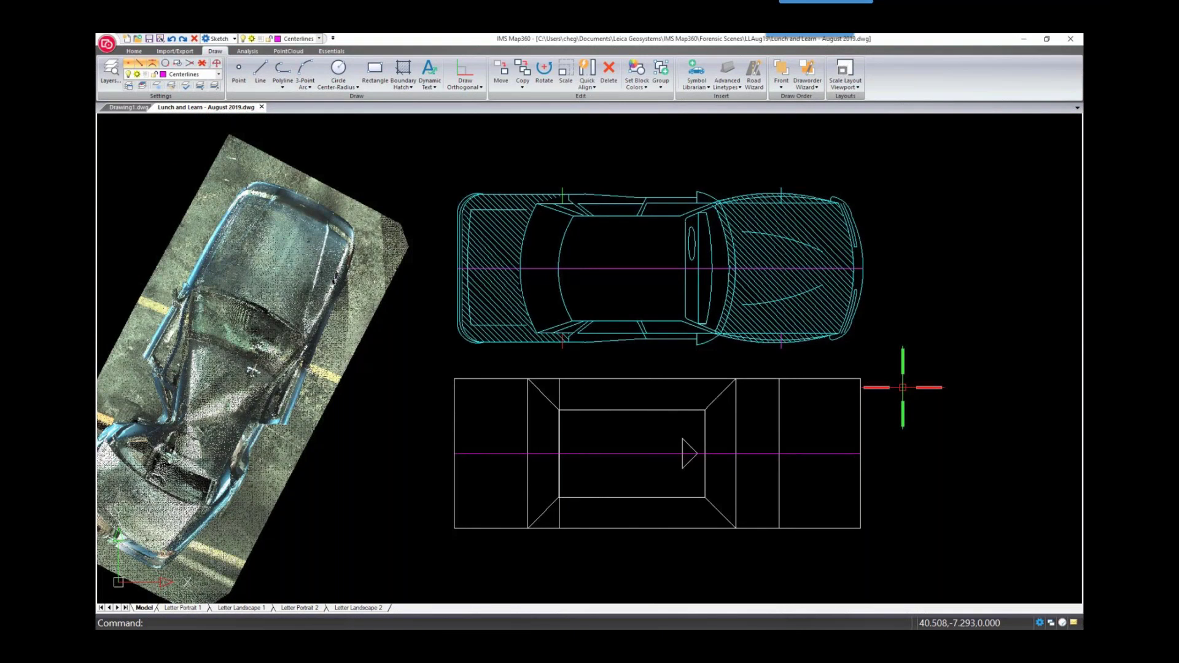
- Move the whole car diagram from its nose onto the rectangle's front edge
click(907, 190)
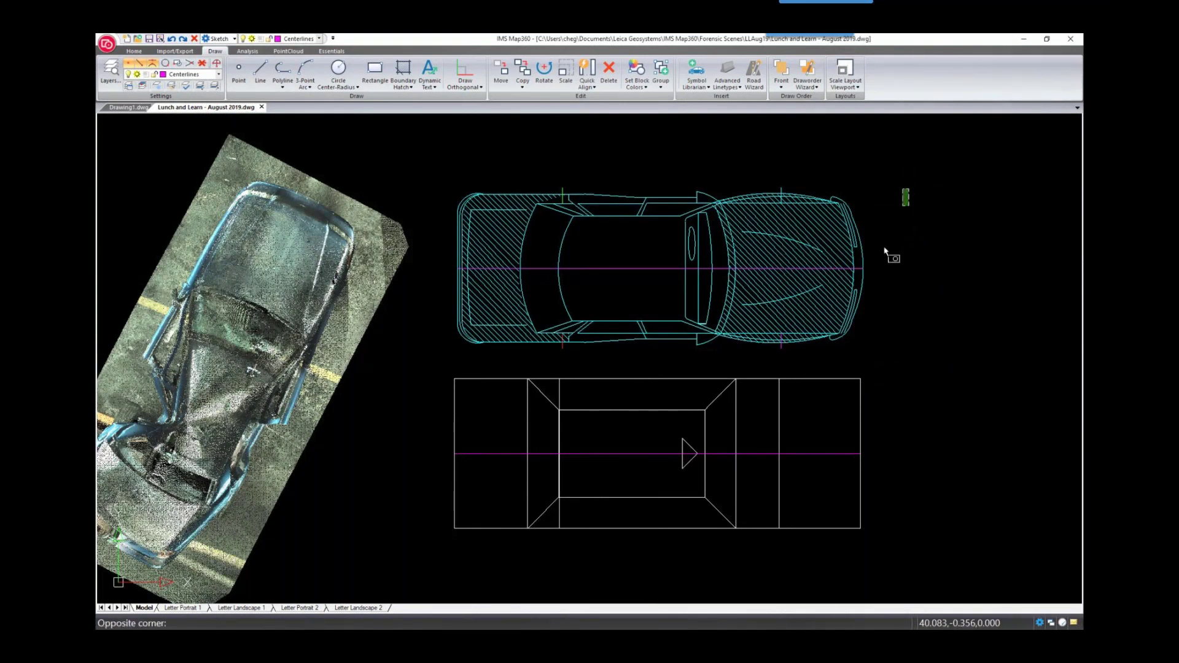
click(792, 346)
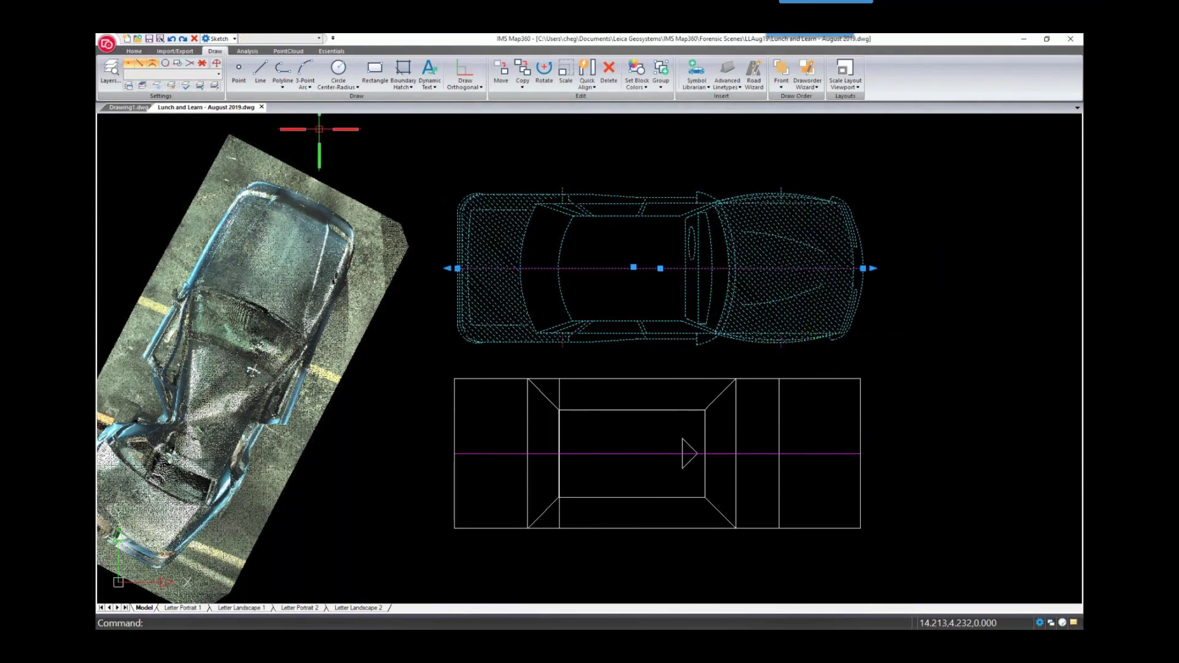
click(501, 71)
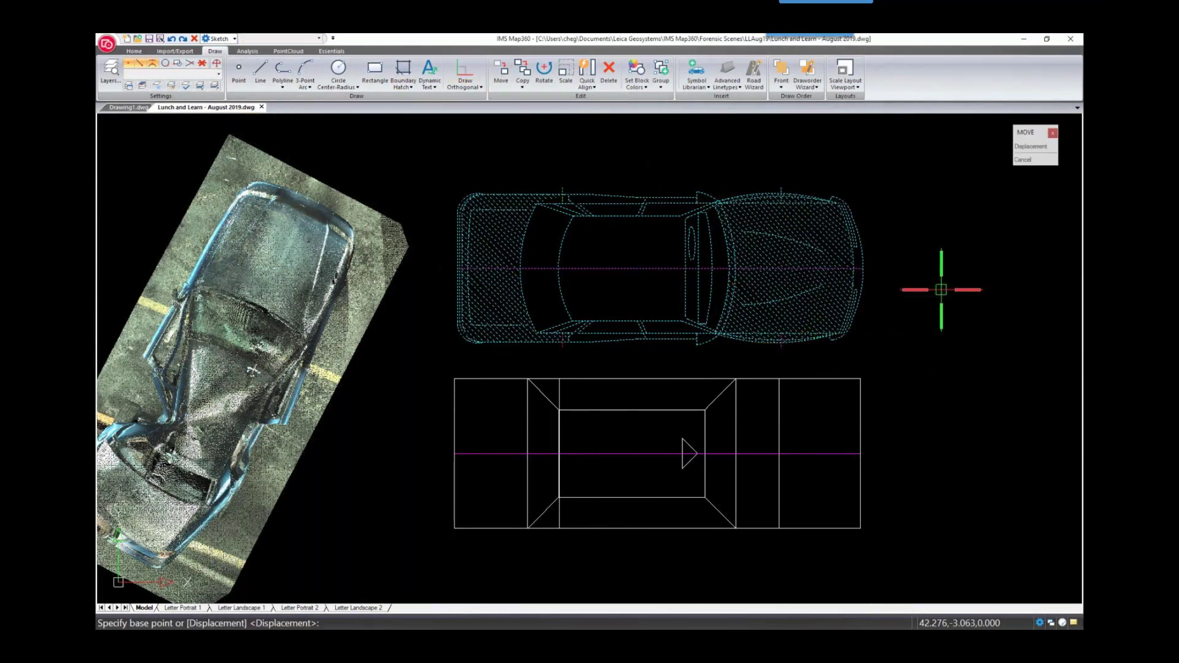
scroll(872, 268, up, 5)
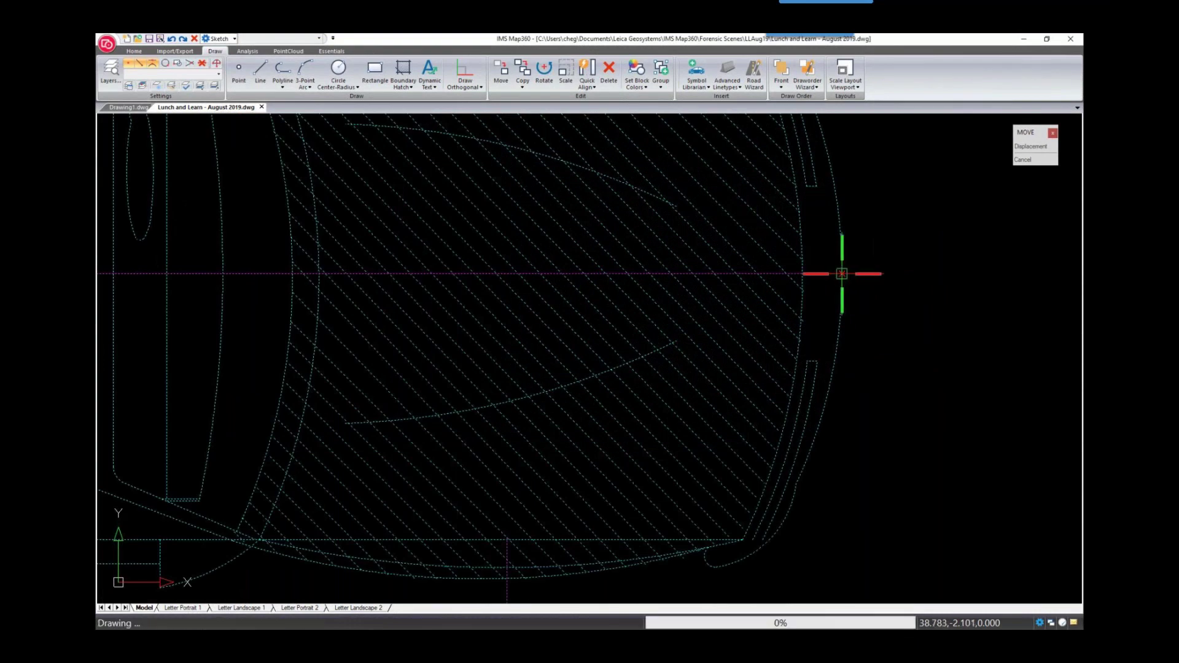
click(843, 271)
scroll(842, 271, down, 5)
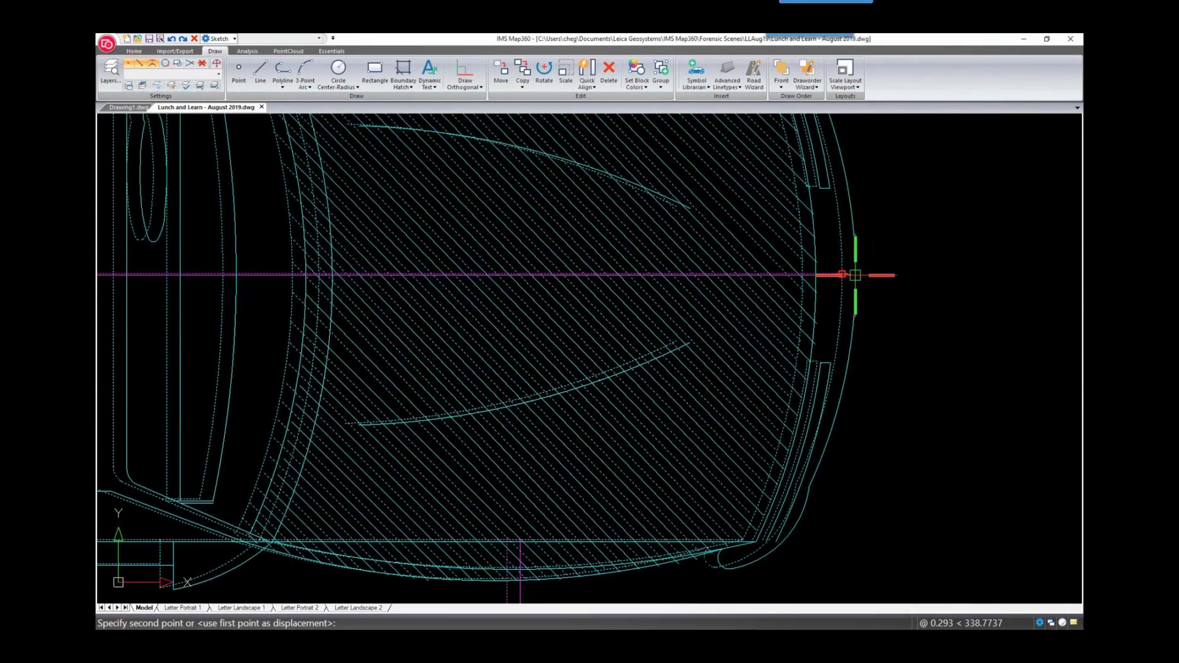
scroll(784, 304, up, 5)
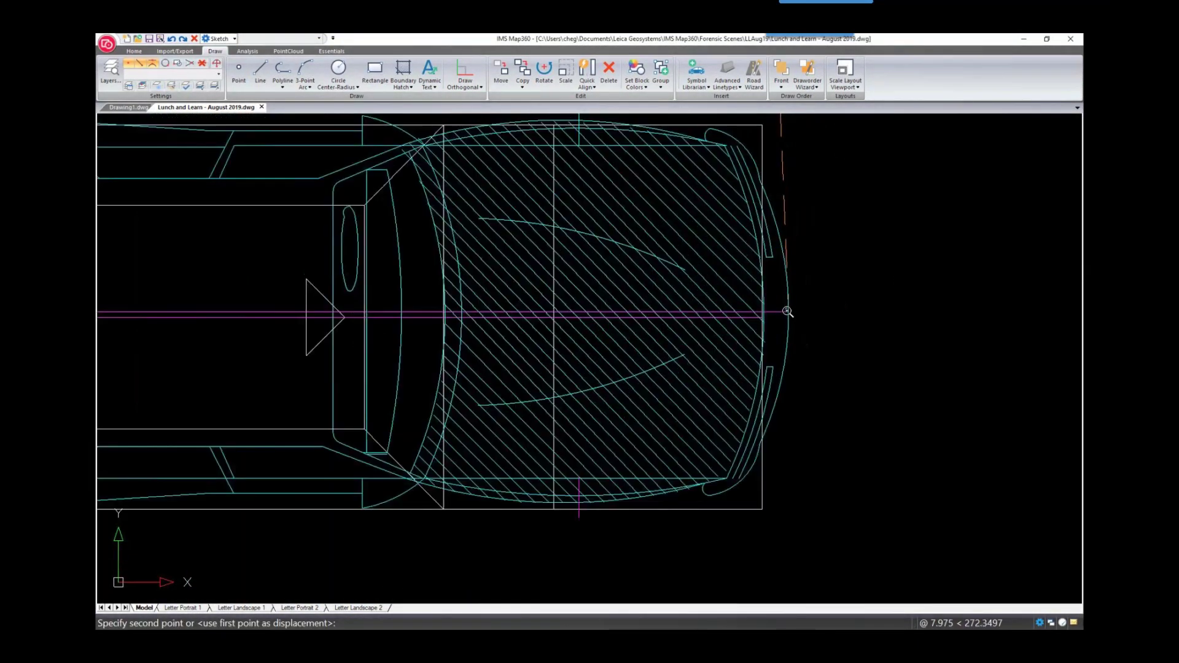
click(745, 320)
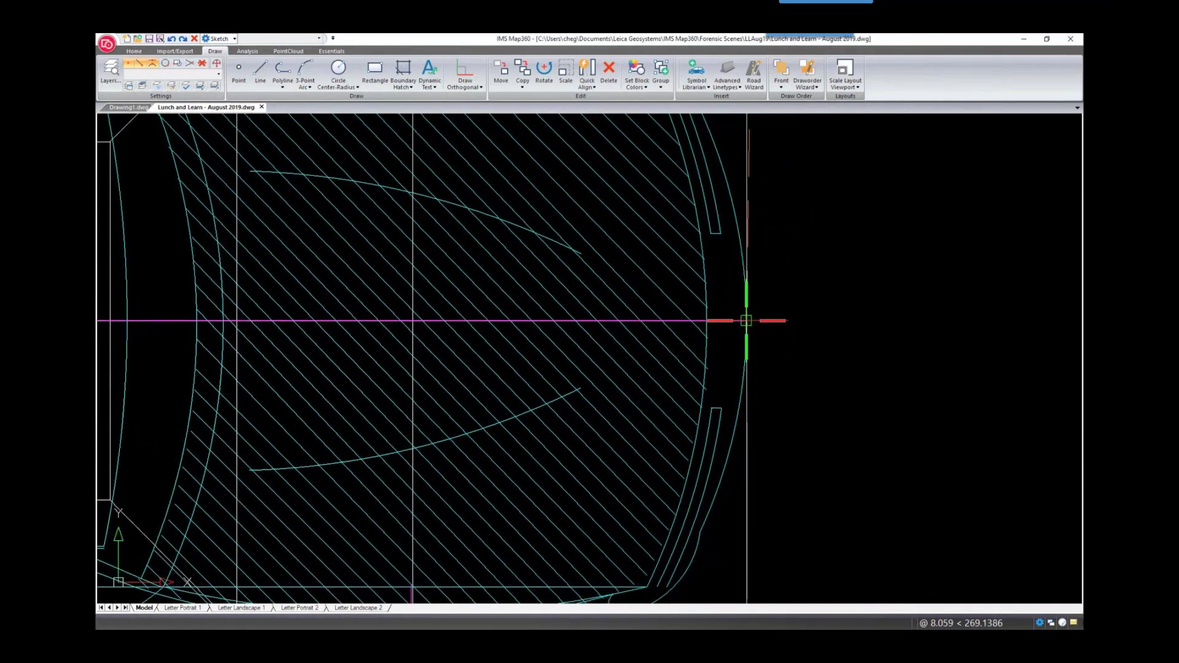
scroll(841, 363, down, 4)
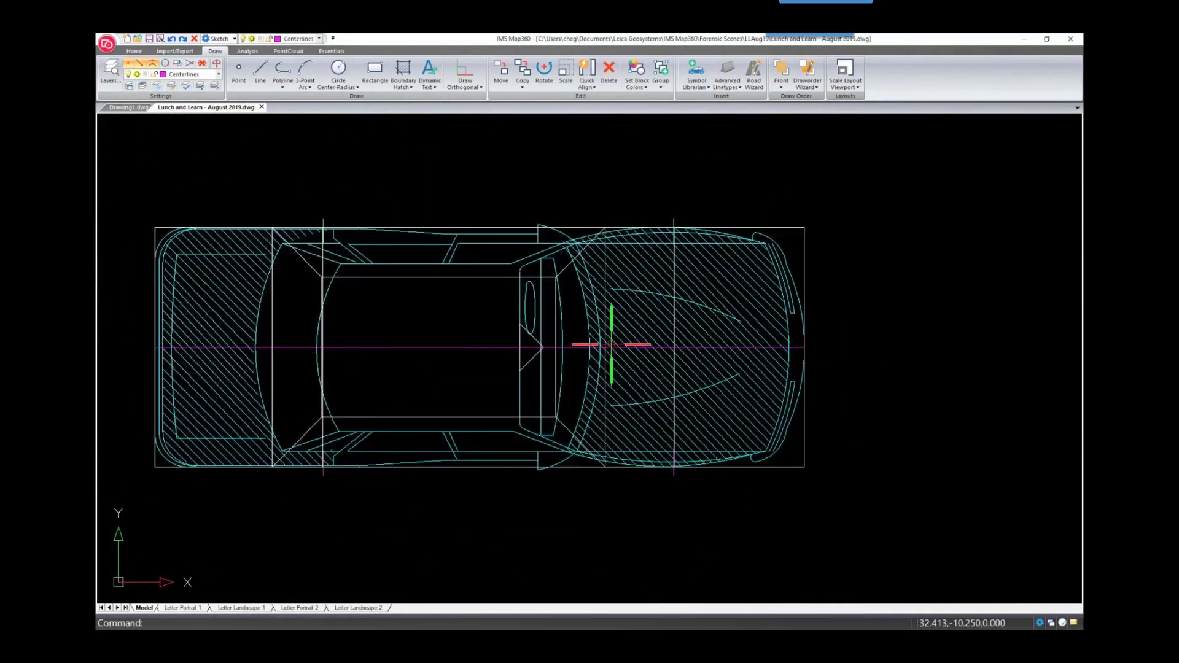
middle_drag(606, 342, 649, 385)
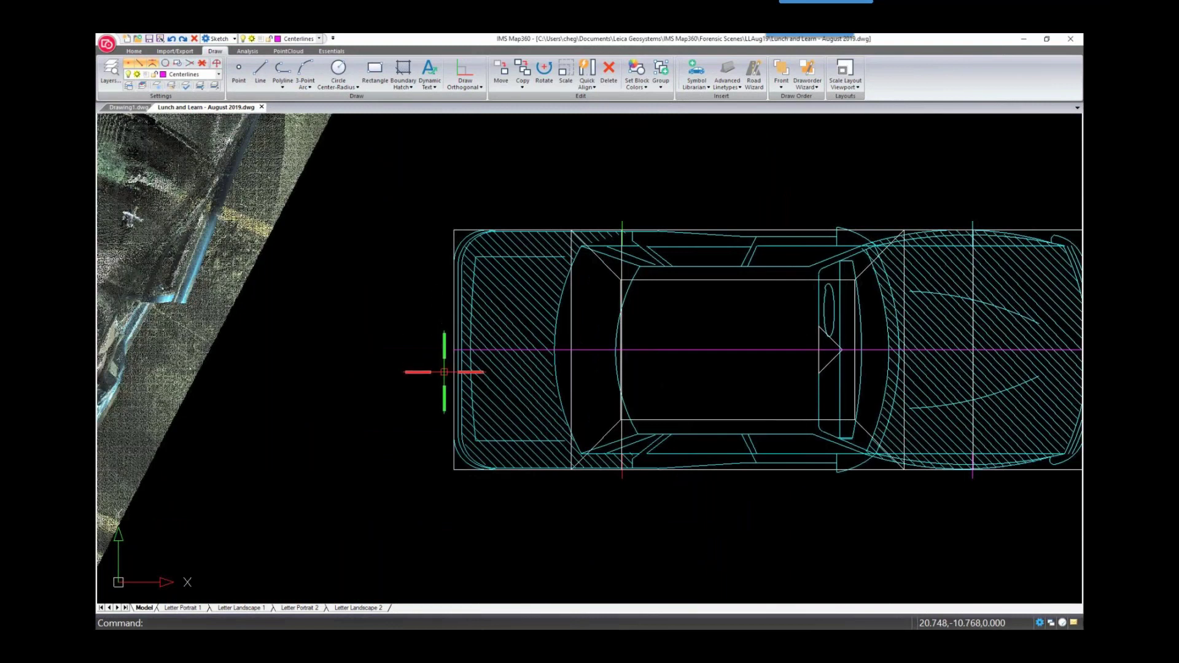
scroll(445, 373, down, 2)
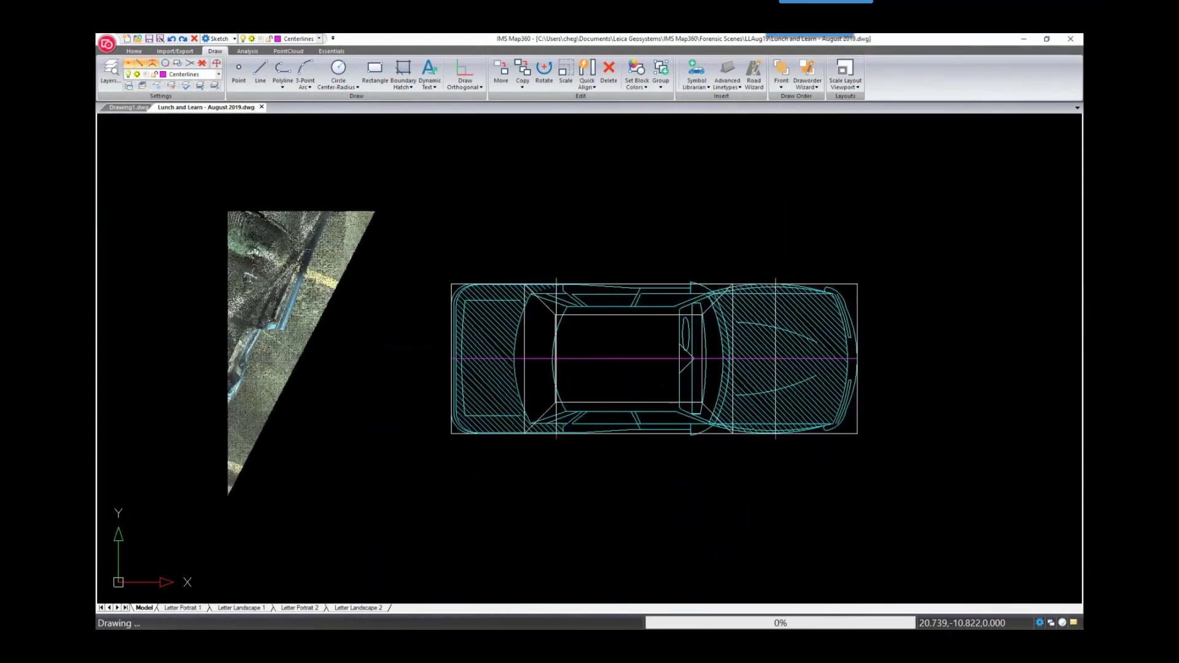
scroll(444, 373, down, 2)
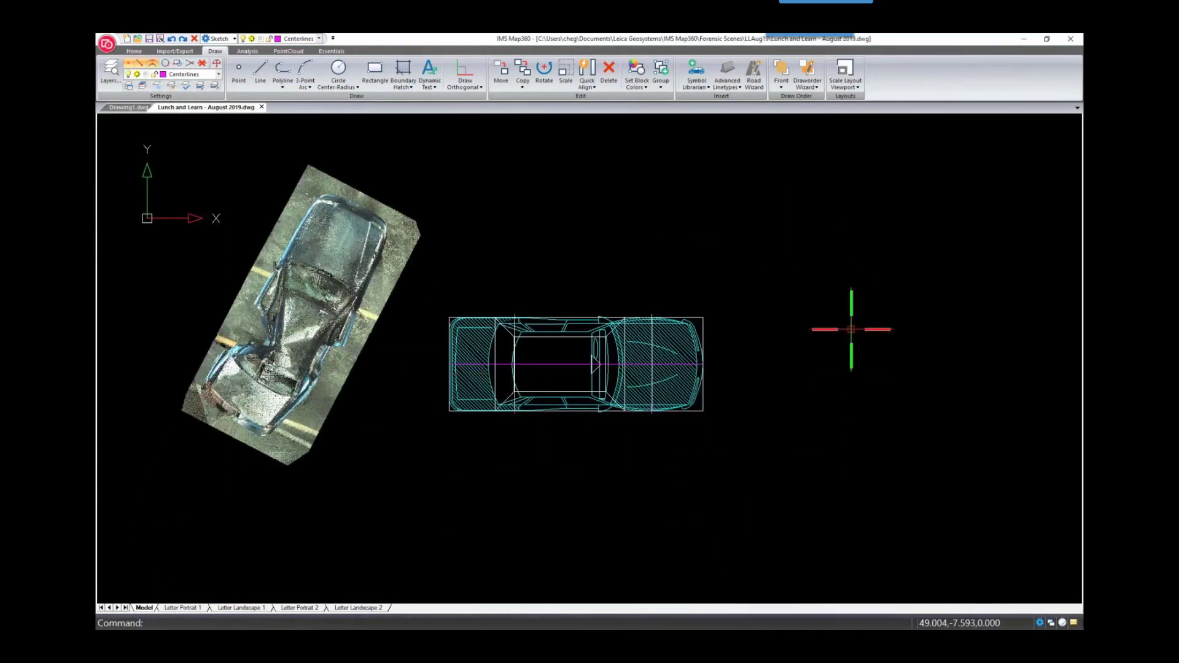
click(783, 282)
click(439, 453)
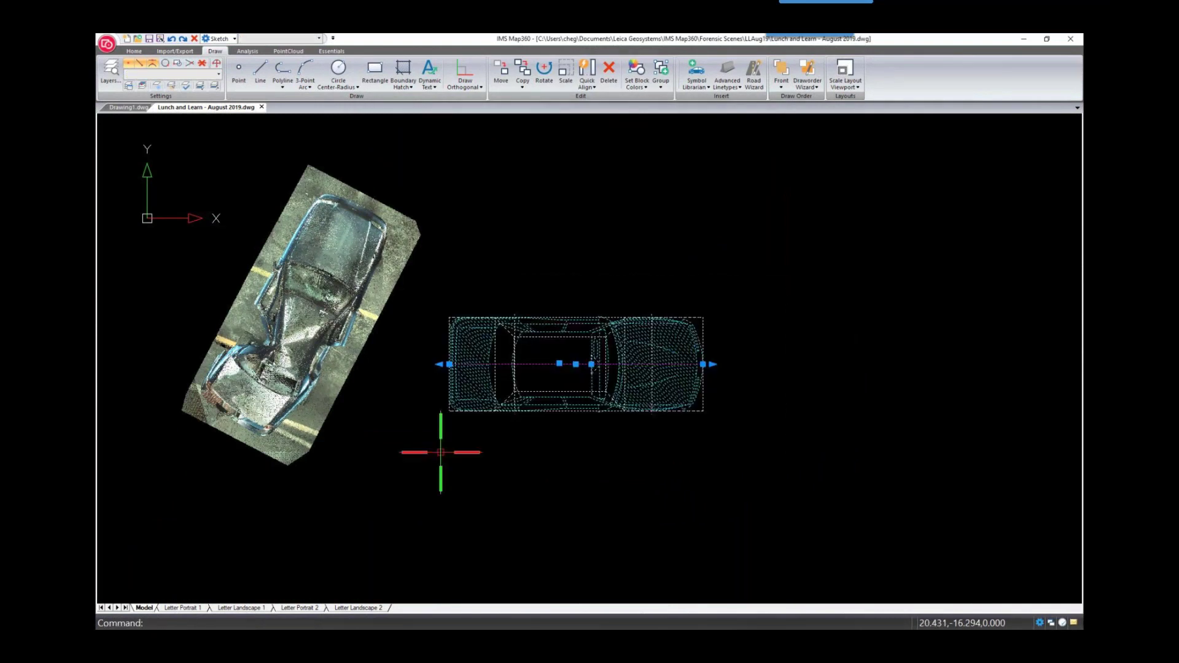
click(660, 83)
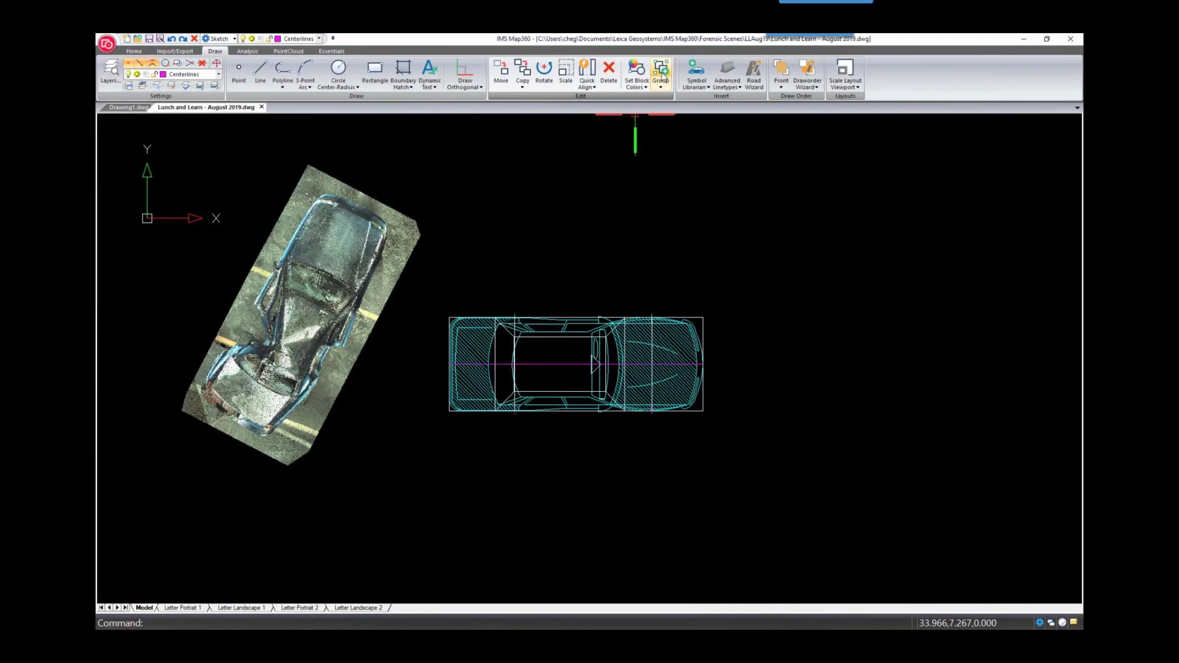
click(715, 320)
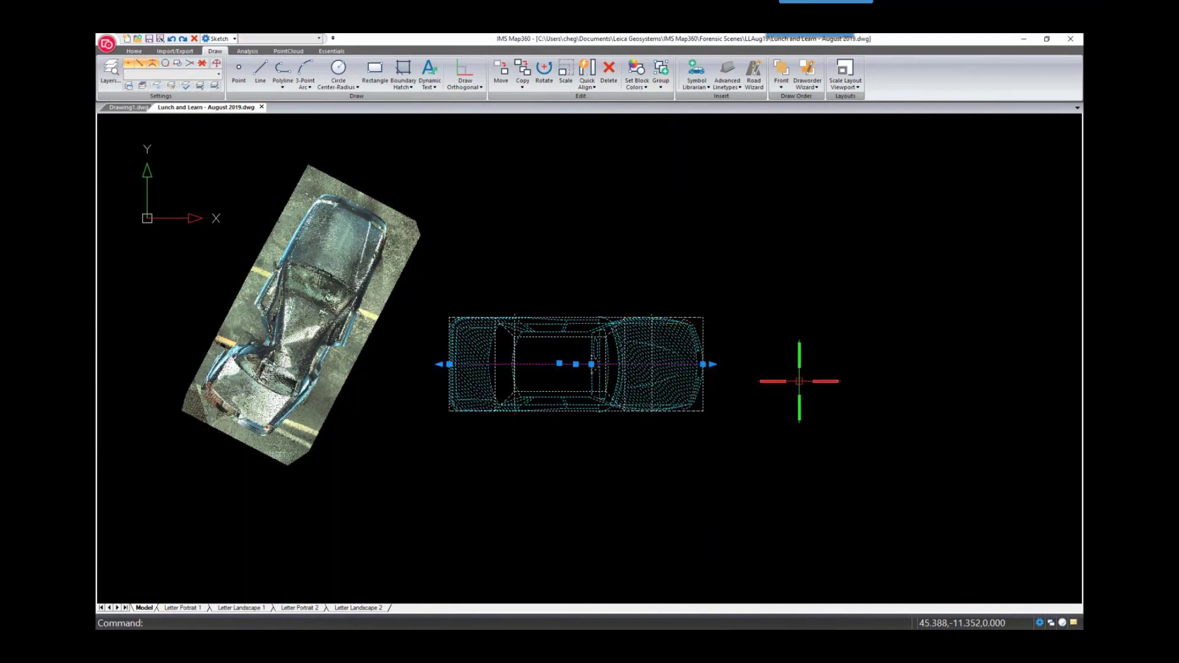
key(Escape)
click(661, 87)
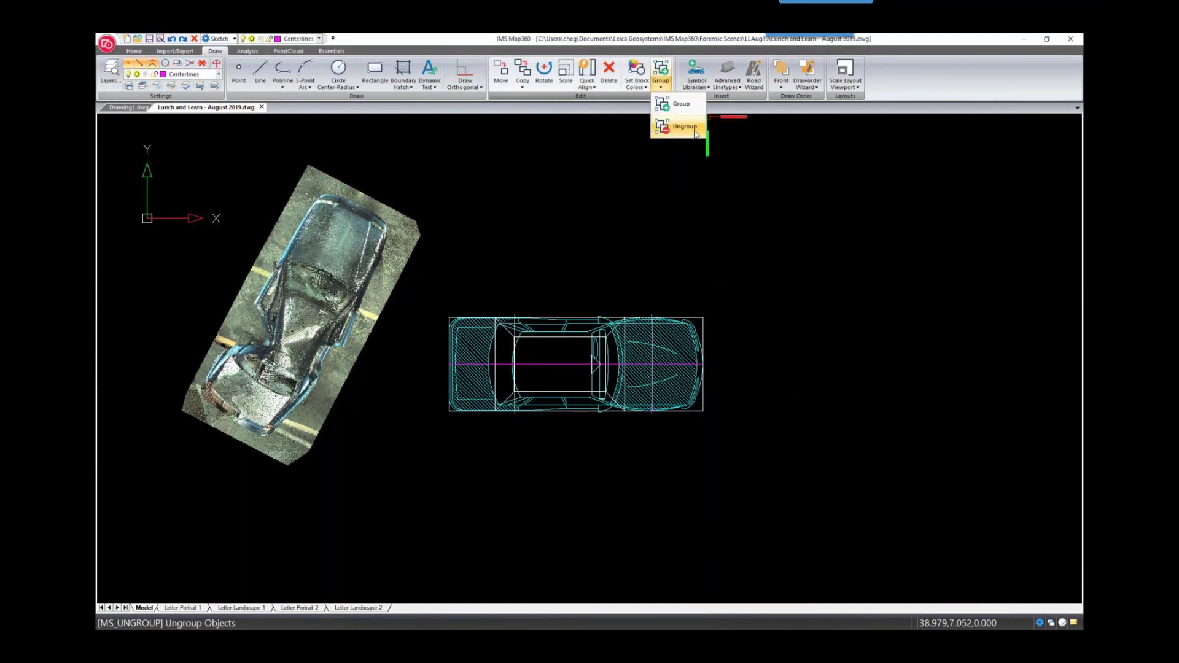
click(805, 279)
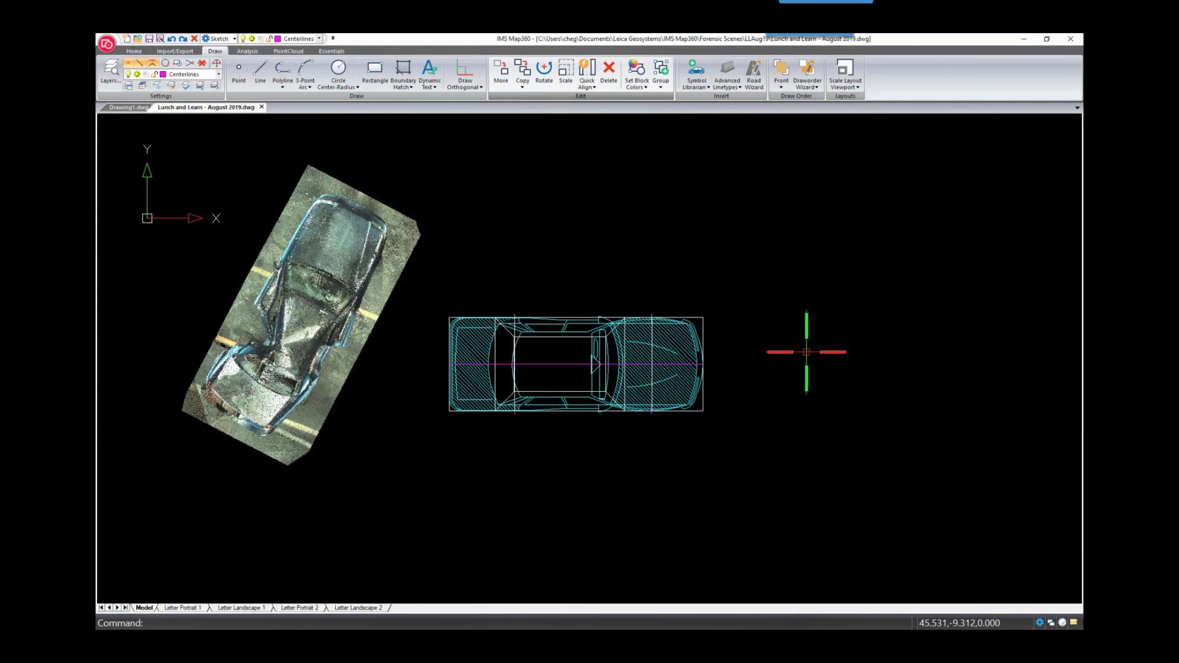
middle_drag(664, 274, 788, 278)
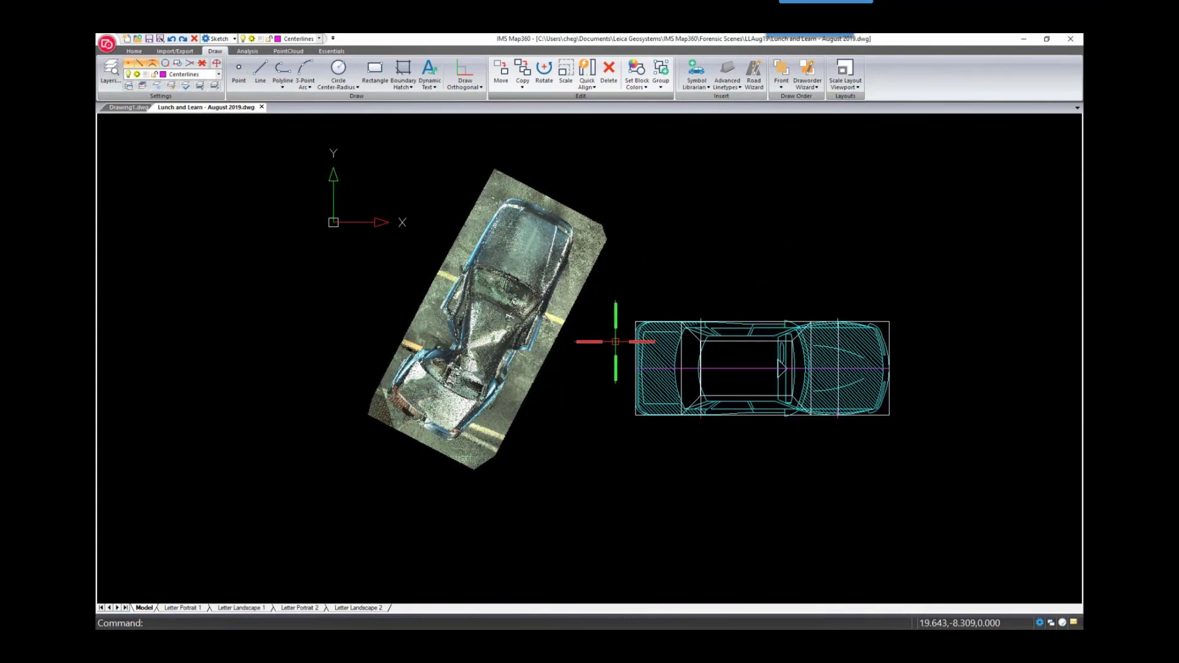
- In a side view, draw a line from the rear wheel centre to the front wheel centre
shift+middle_drag(582, 397, 558, 208)
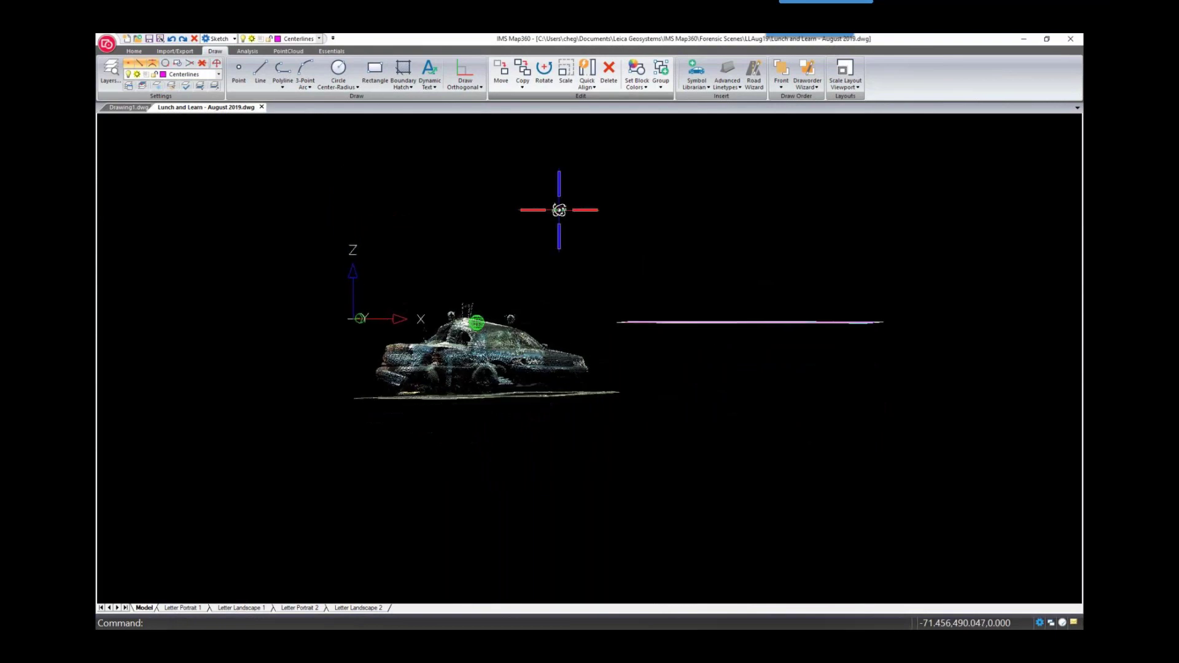
scroll(521, 376, up, 3)
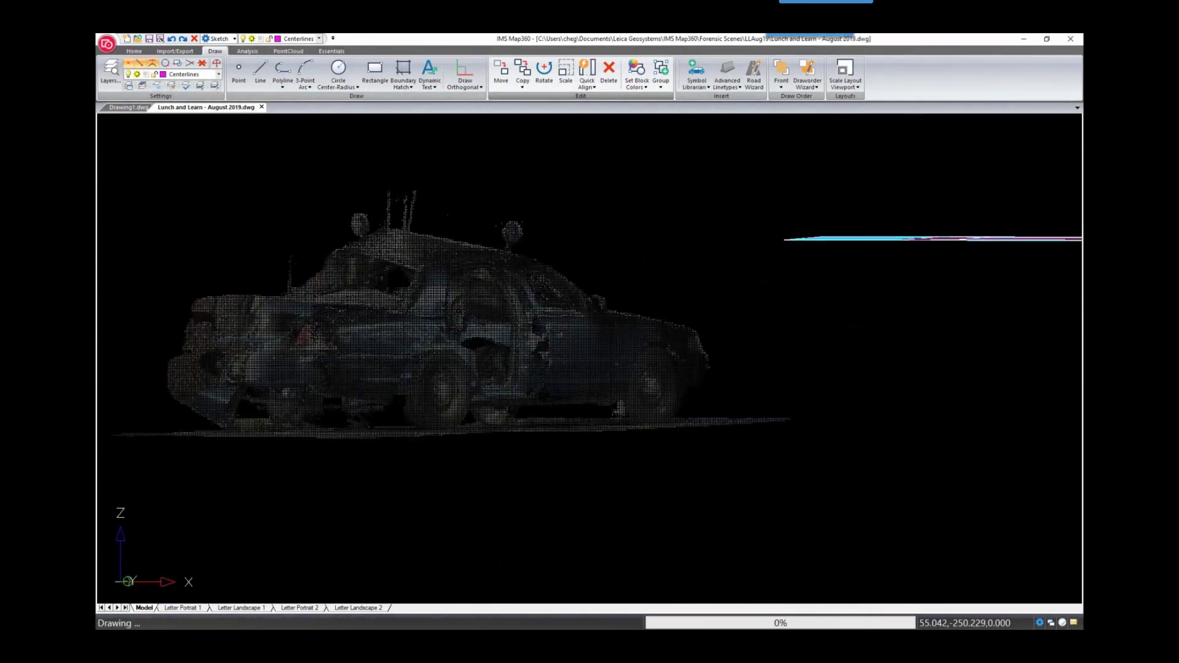
click(260, 71)
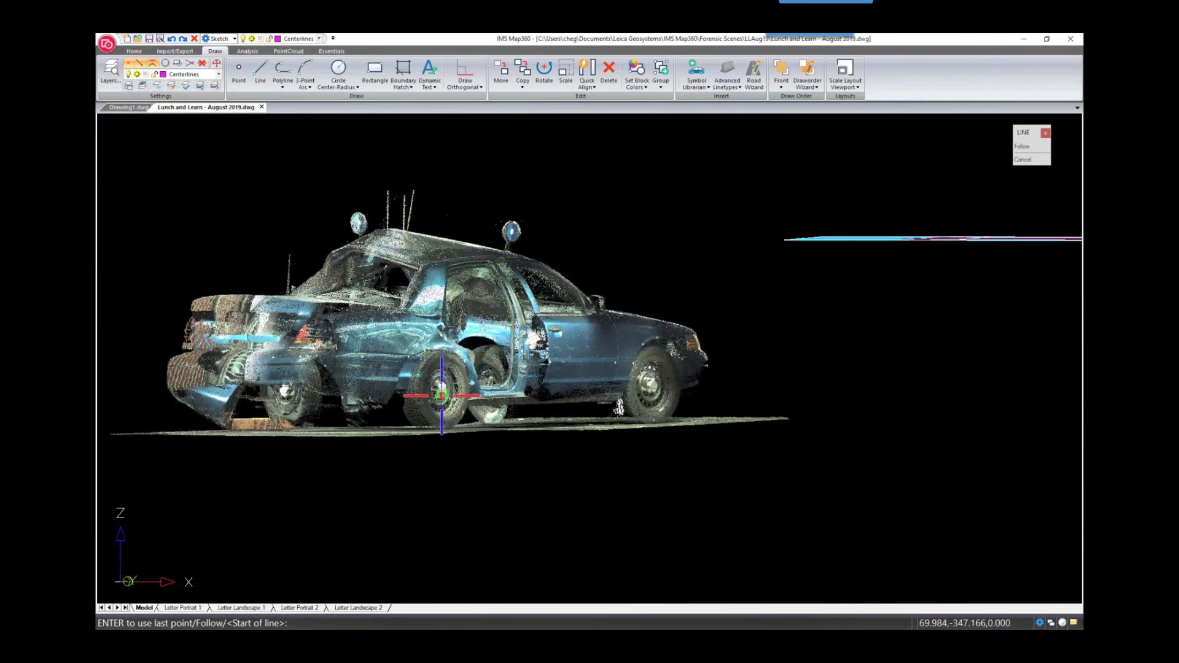
click(442, 389)
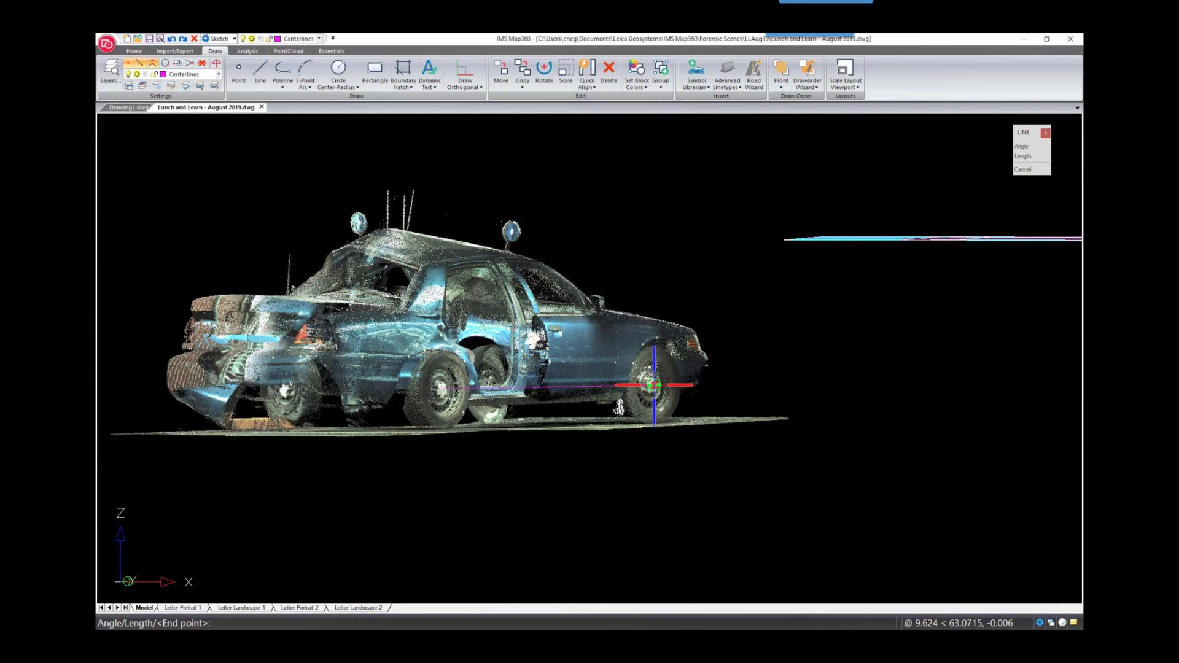
click(653, 385)
key(Return)
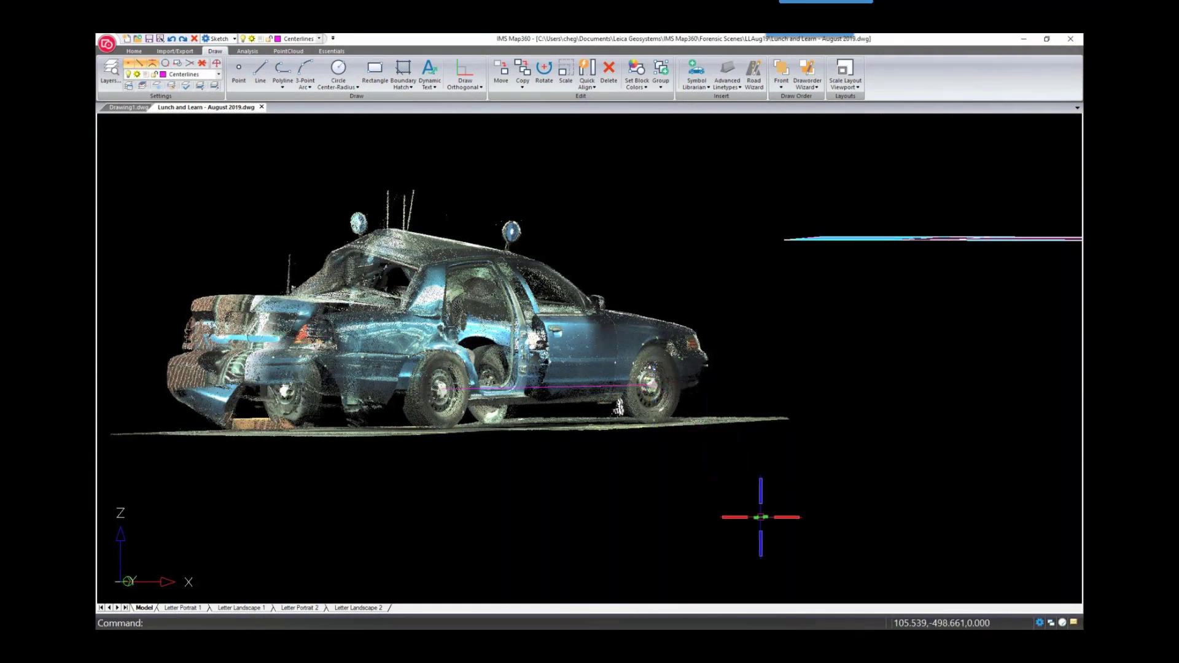
- Align the crosshairs to the wheel line, then turn orthogonal drawing back on
click(465, 84)
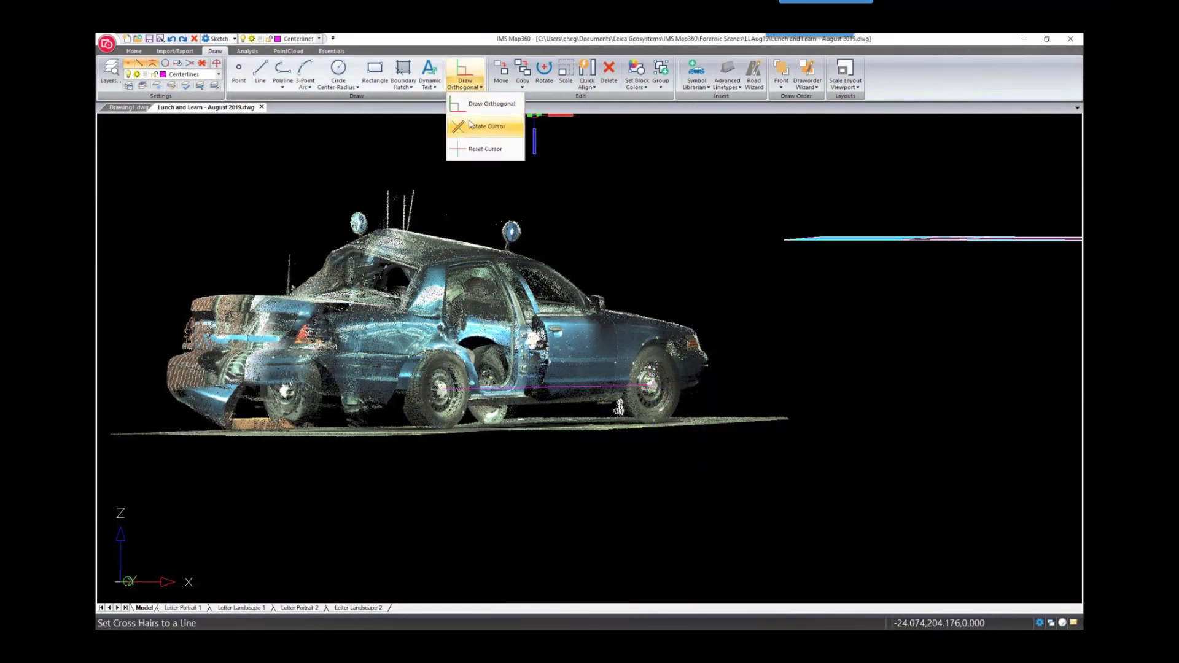
click(485, 126)
click(666, 359)
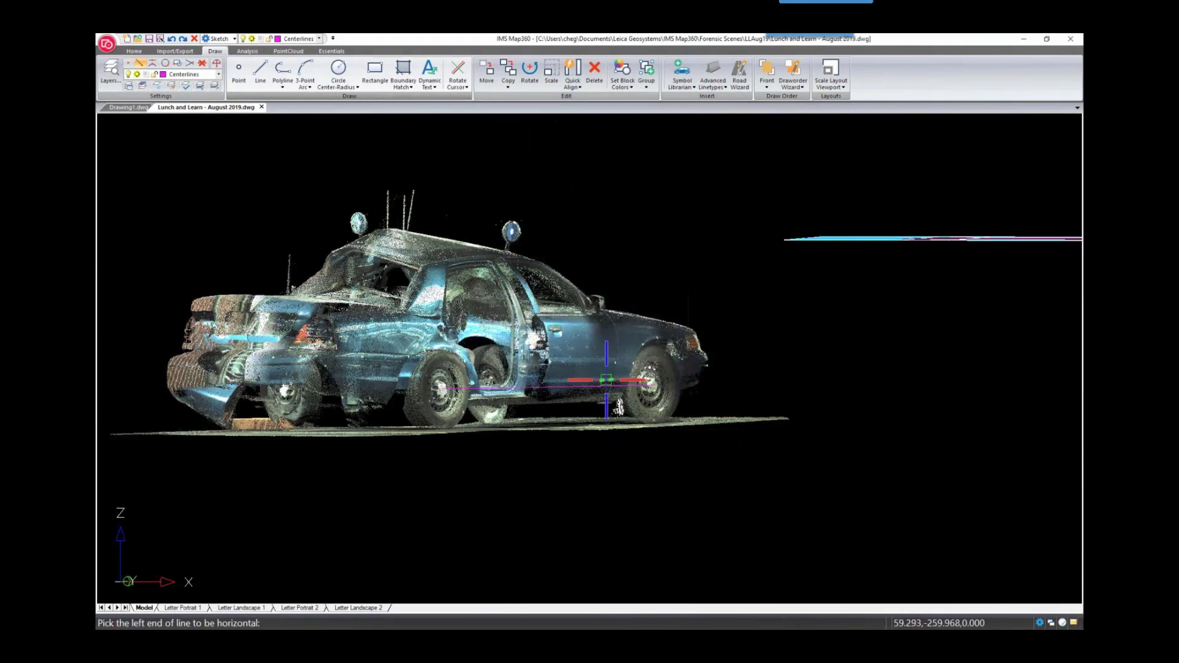
click(456, 388)
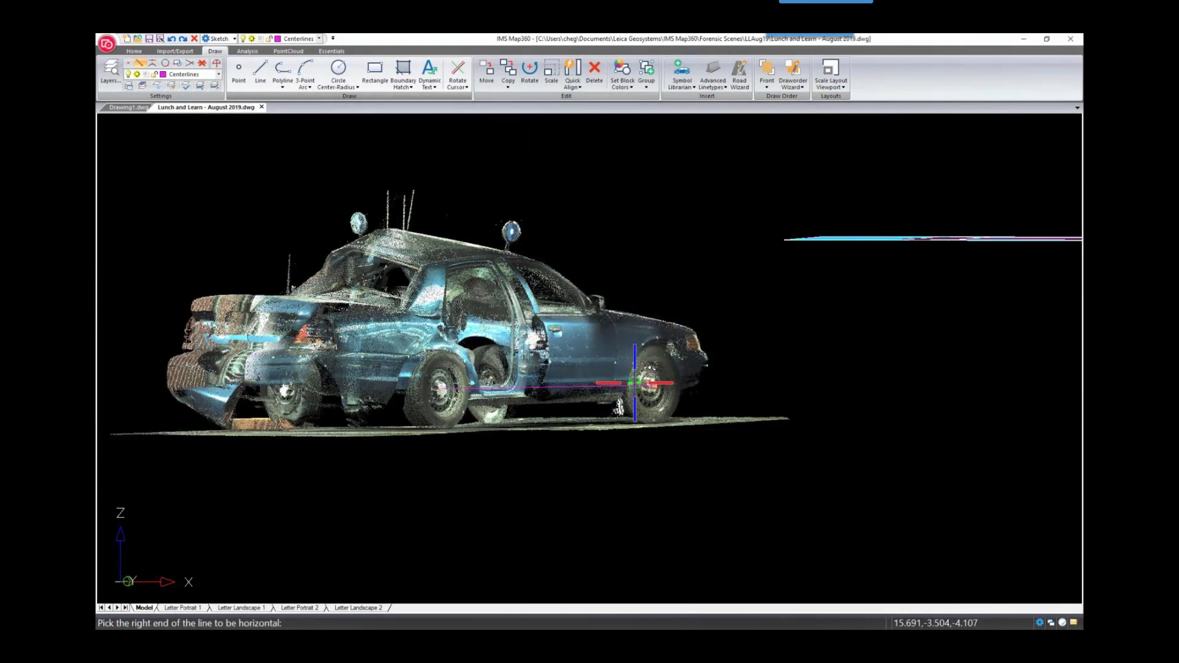
click(646, 385)
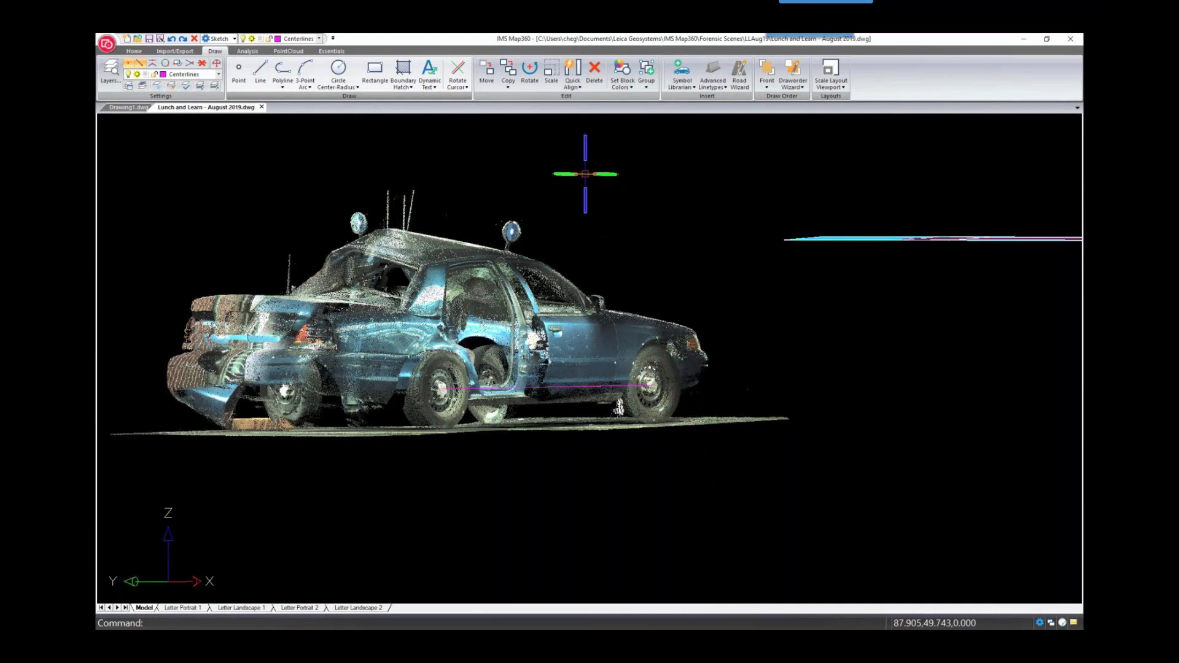
click(457, 89)
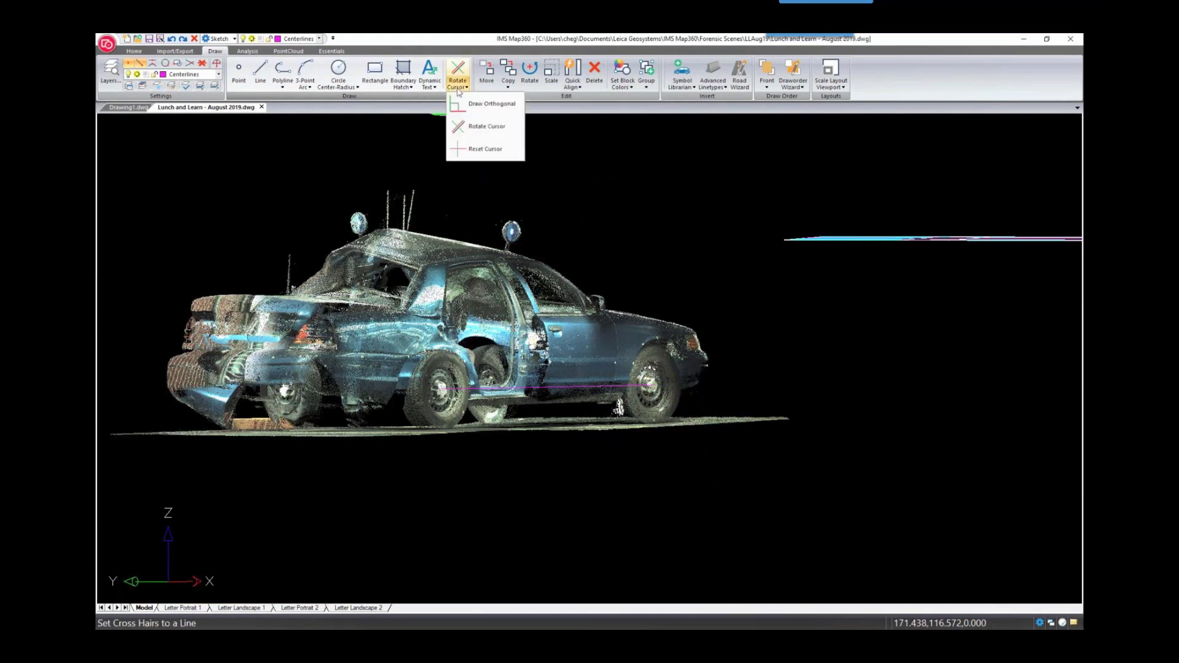
click(464, 106)
scroll(220, 72, up, 2)
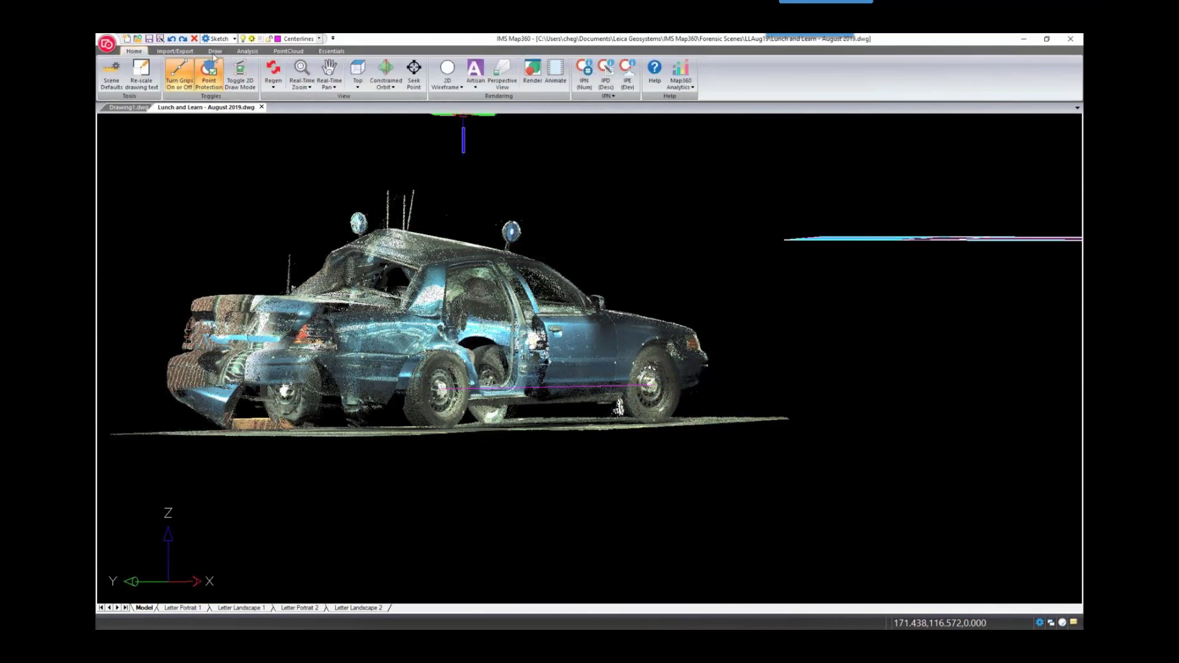
- From Top view, draw a 180° centreline from the car's intact end past its crushed end
click(358, 72)
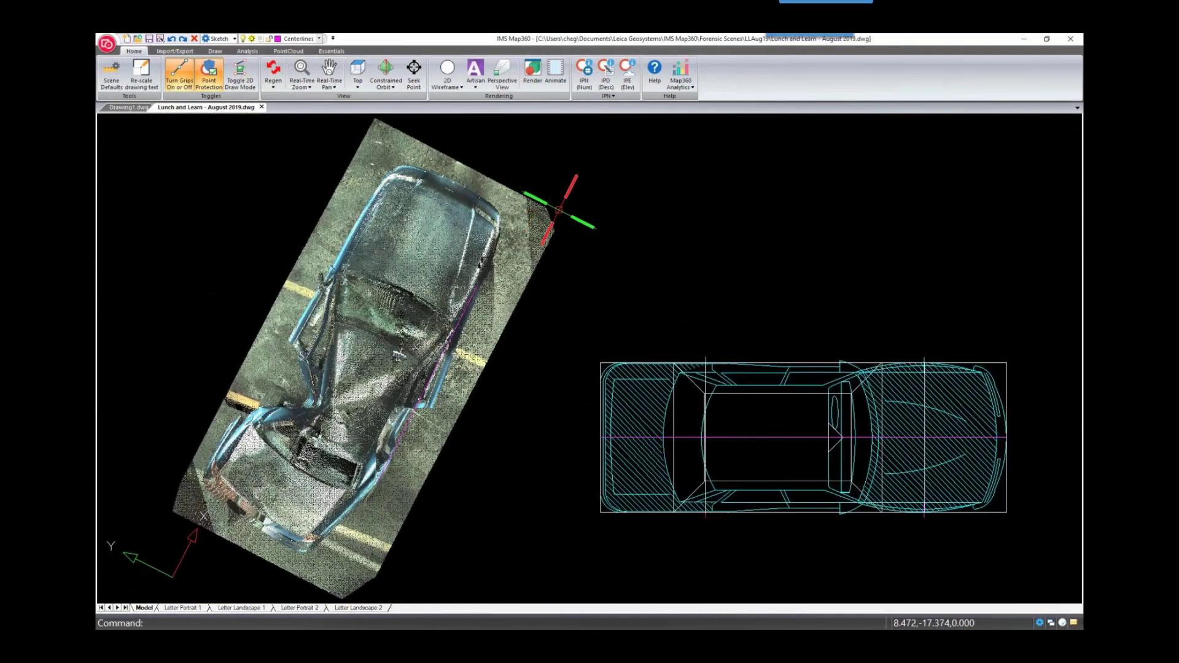
mouse_move(631, 242)
middle_down()
mouse_move(768, 289)
mouse_move(775, 316)
middle_up()
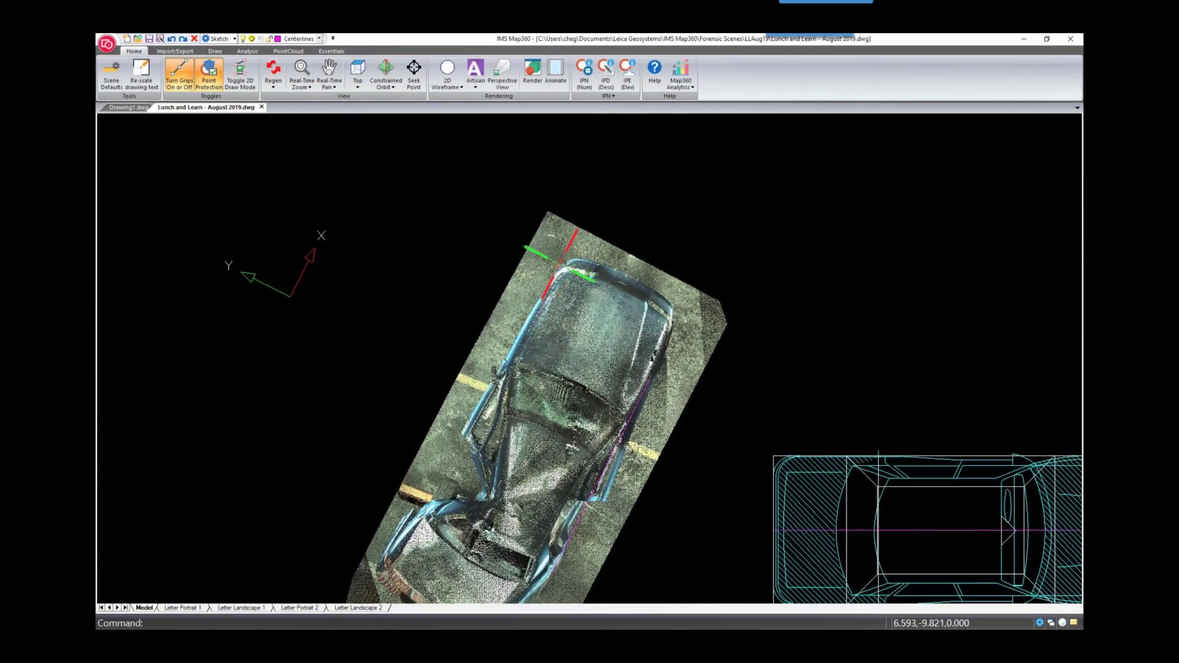
scroll(613, 270, up, 5)
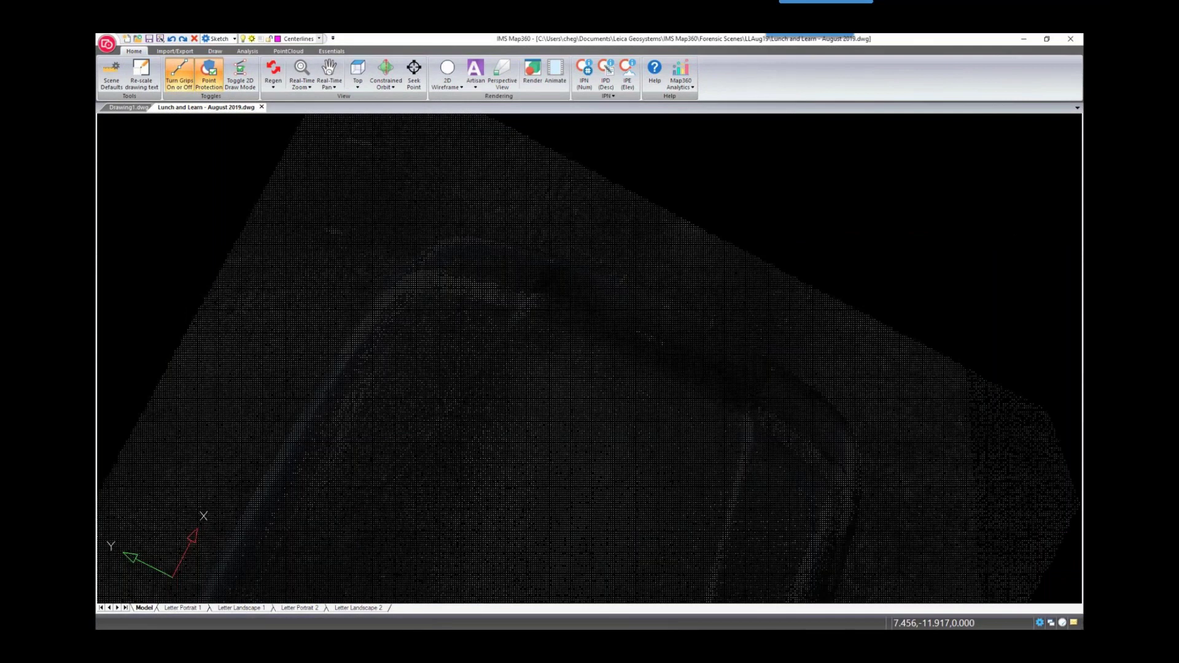
scroll(644, 302, up, 2)
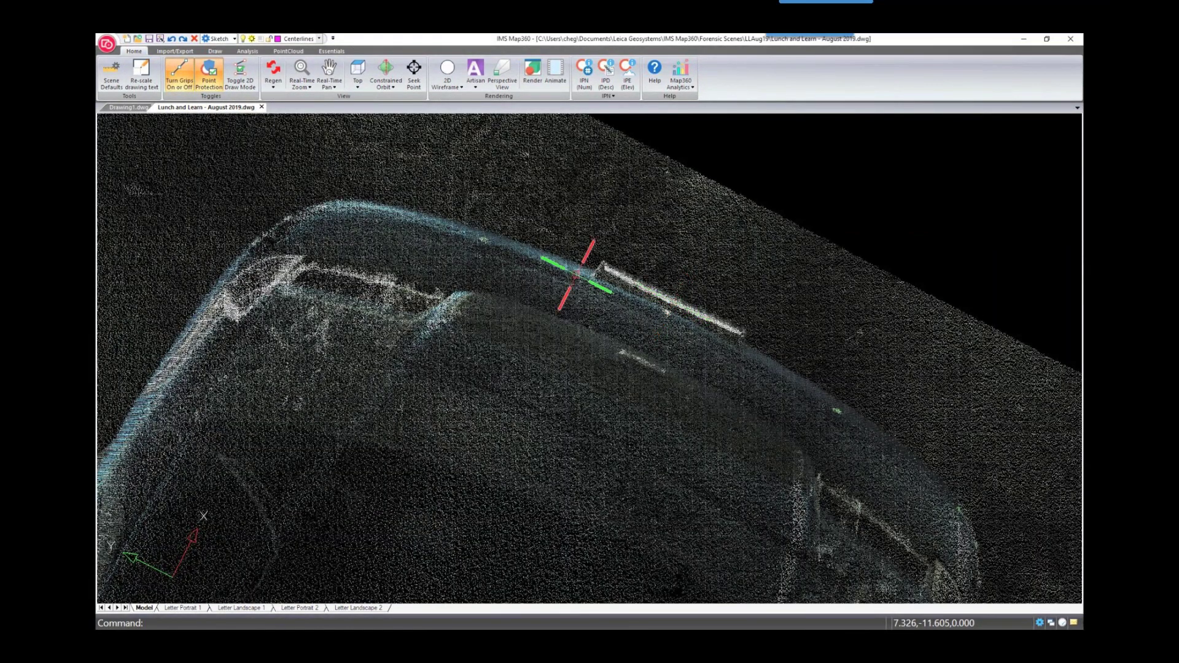
click(214, 52)
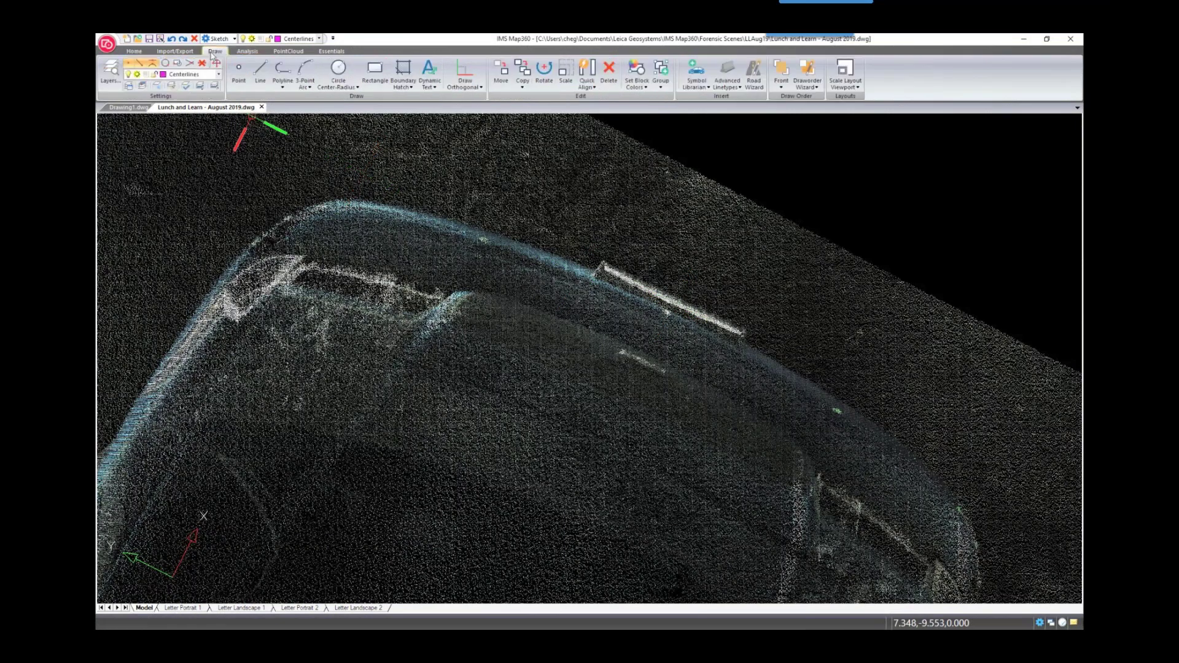
click(260, 72)
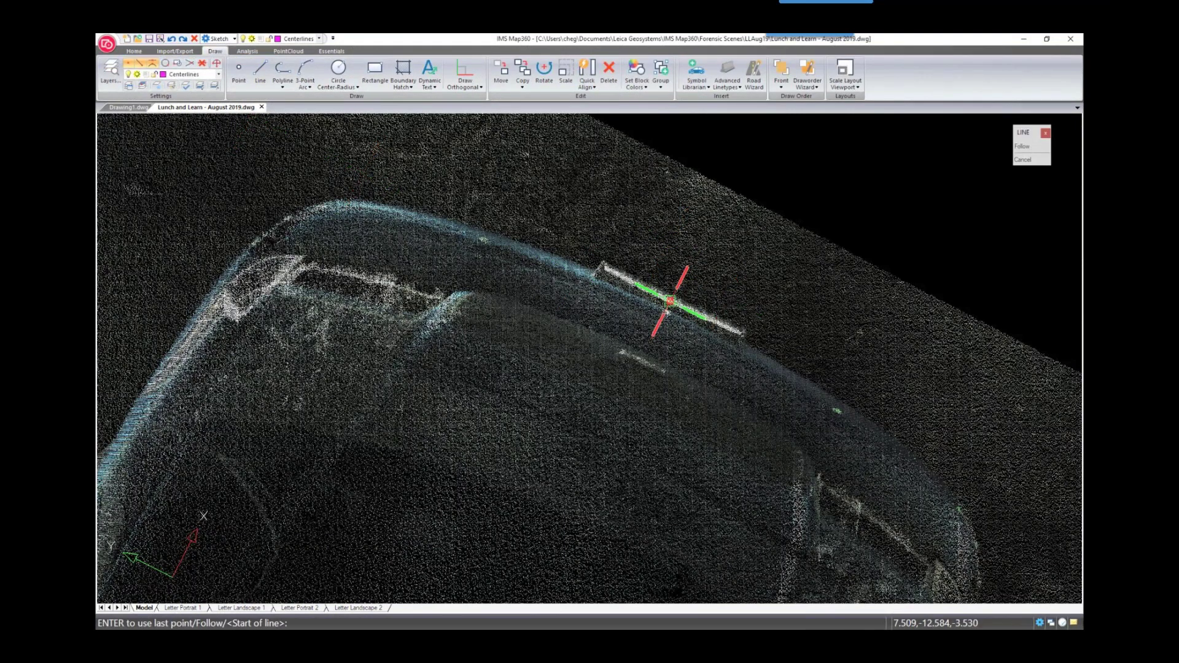
click(670, 300)
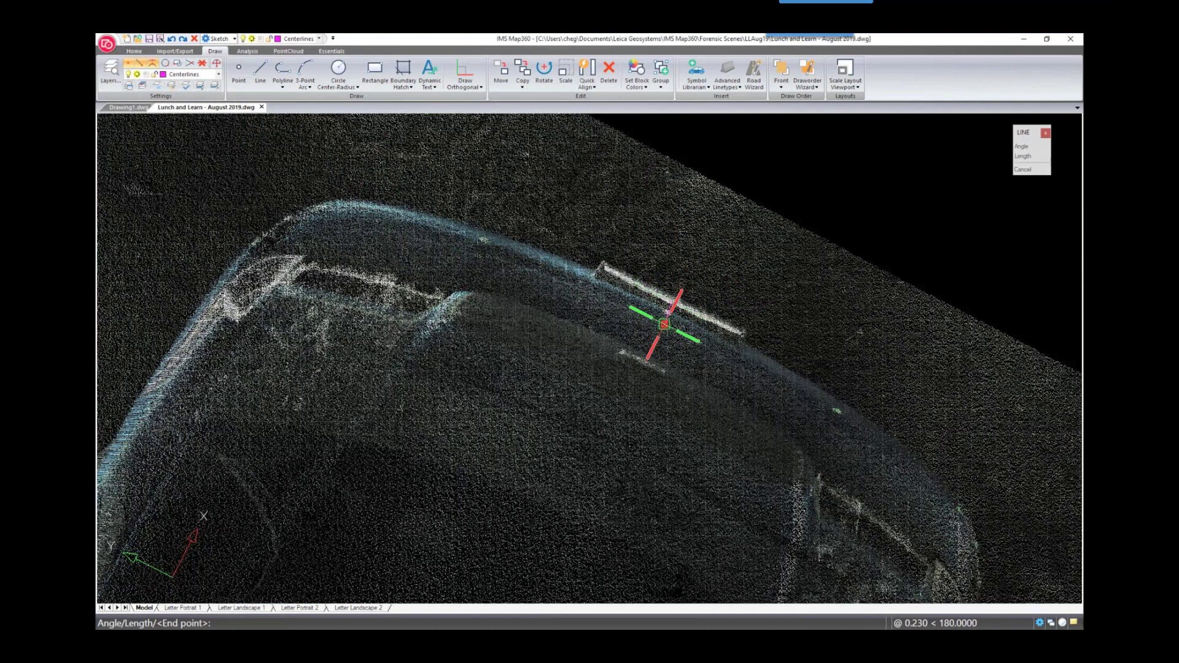
scroll(675, 331, up, 3)
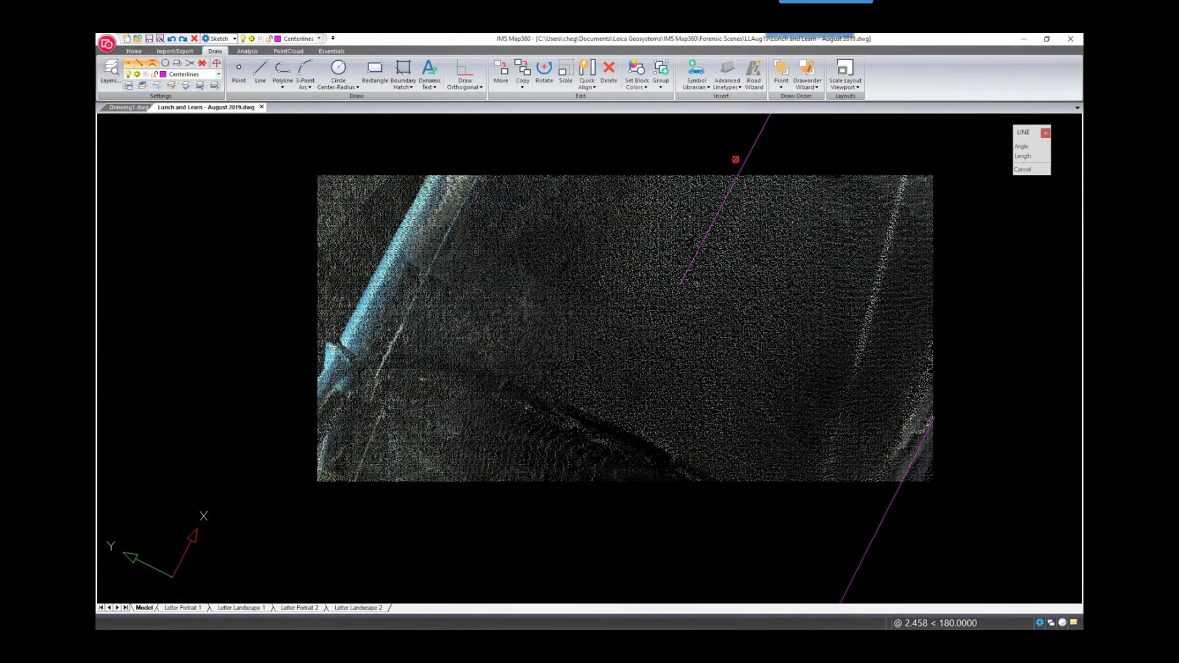
scroll(649, 329, down, 3)
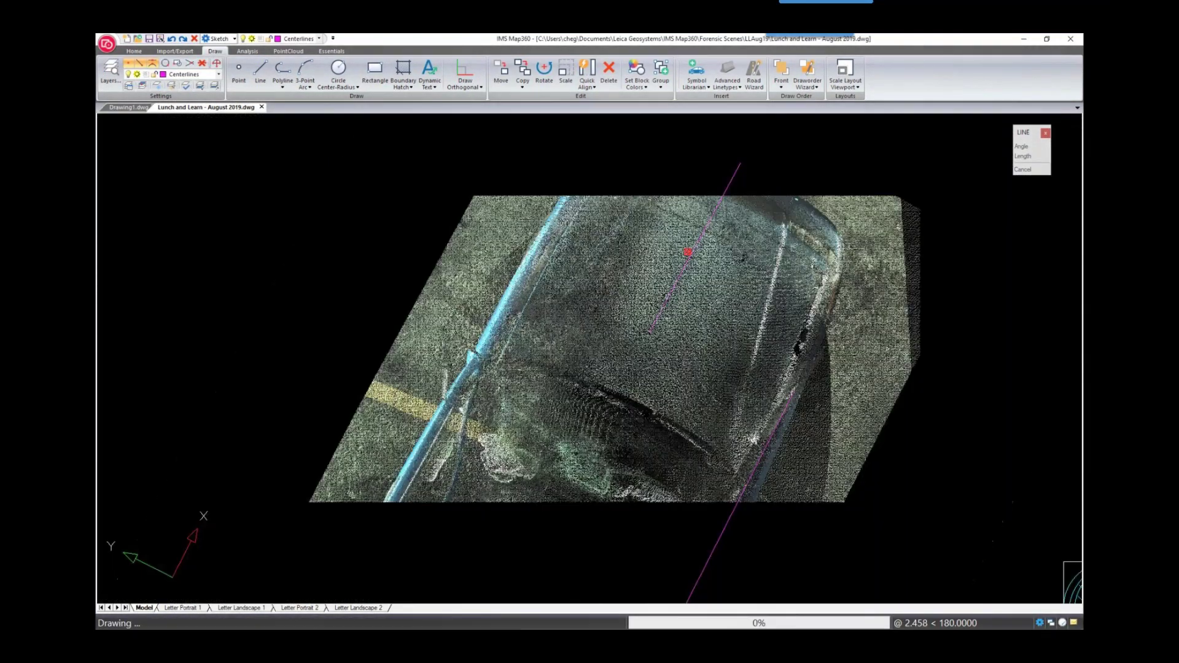
middle_drag(552, 487, 600, 429)
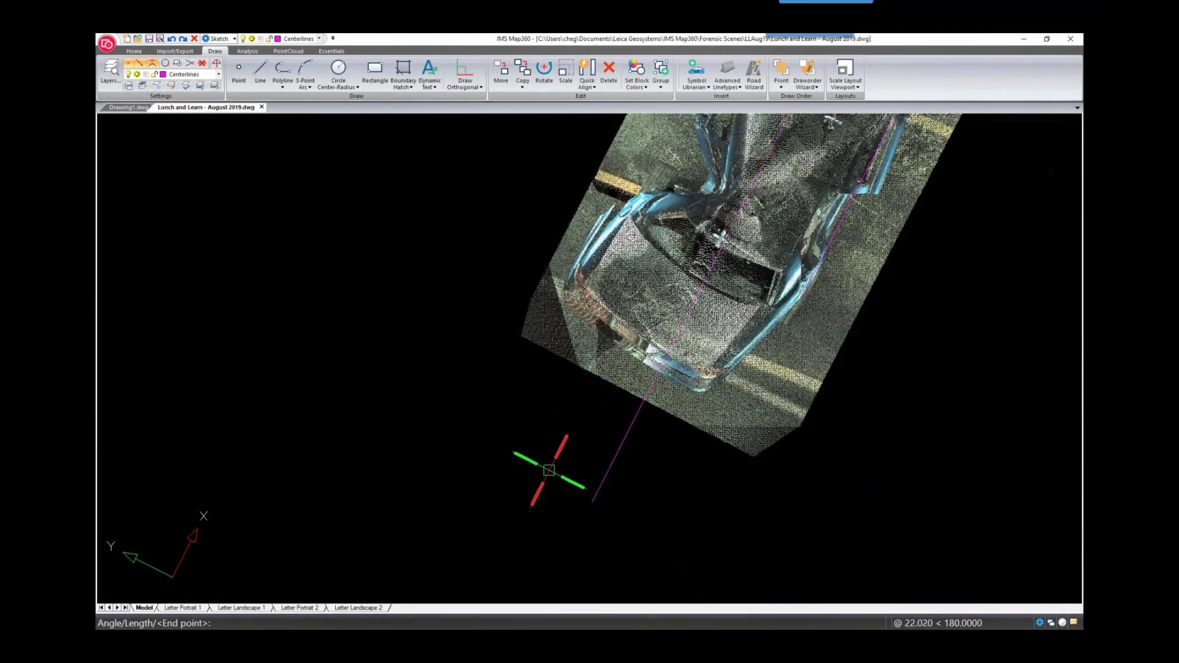
key(Return)
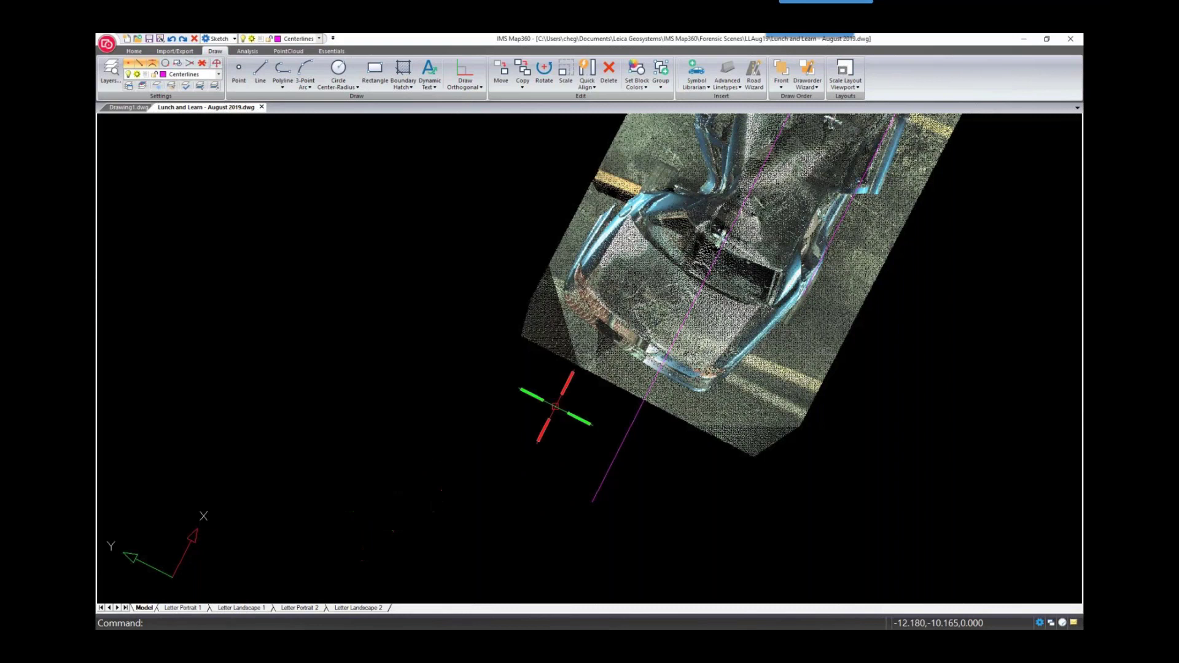
scroll(463, 497, down, 2)
scroll(461, 495, down, 1)
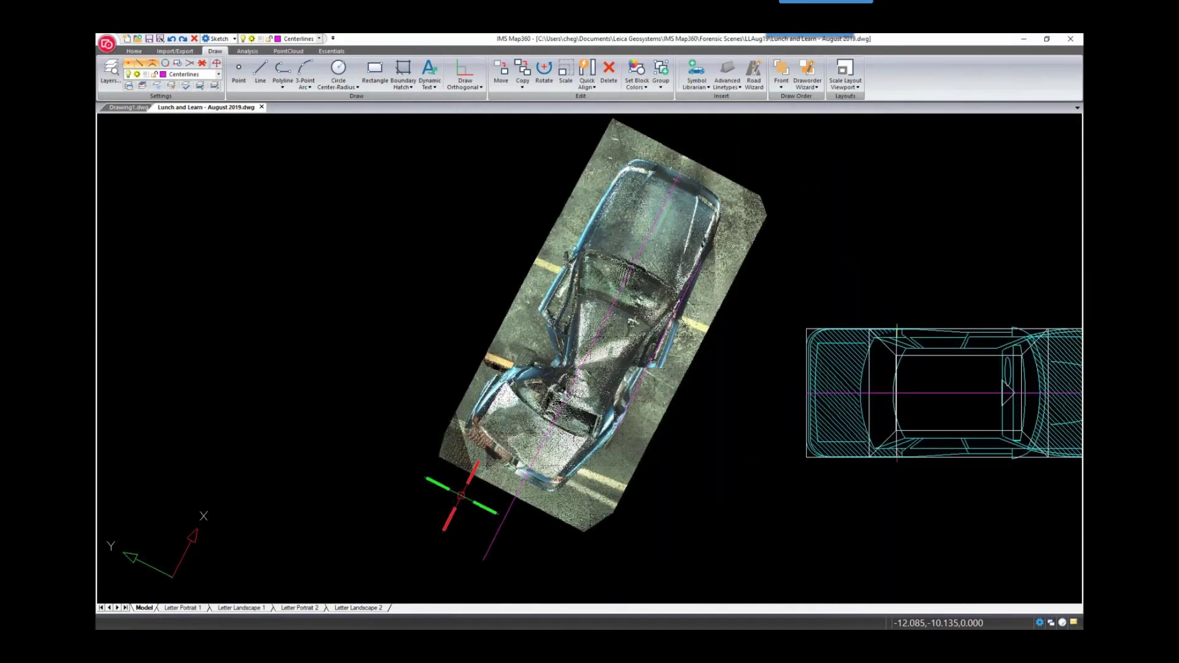
middle_drag(708, 464, 680, 462)
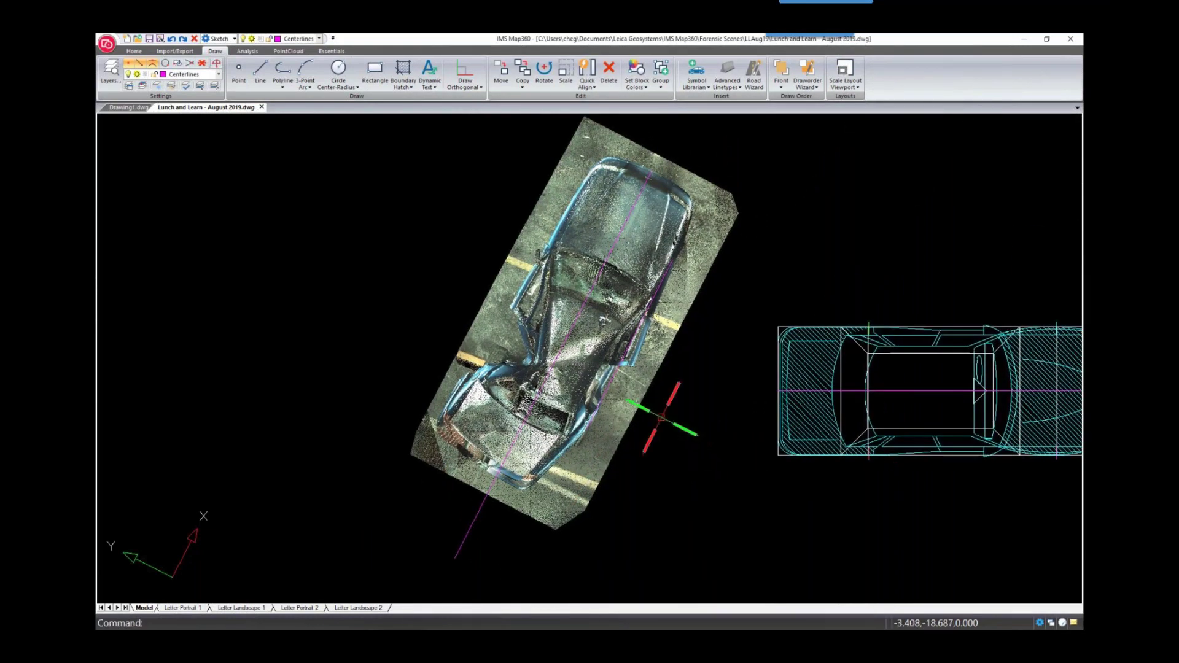
shift+middle_drag(445, 454, 692, 277)
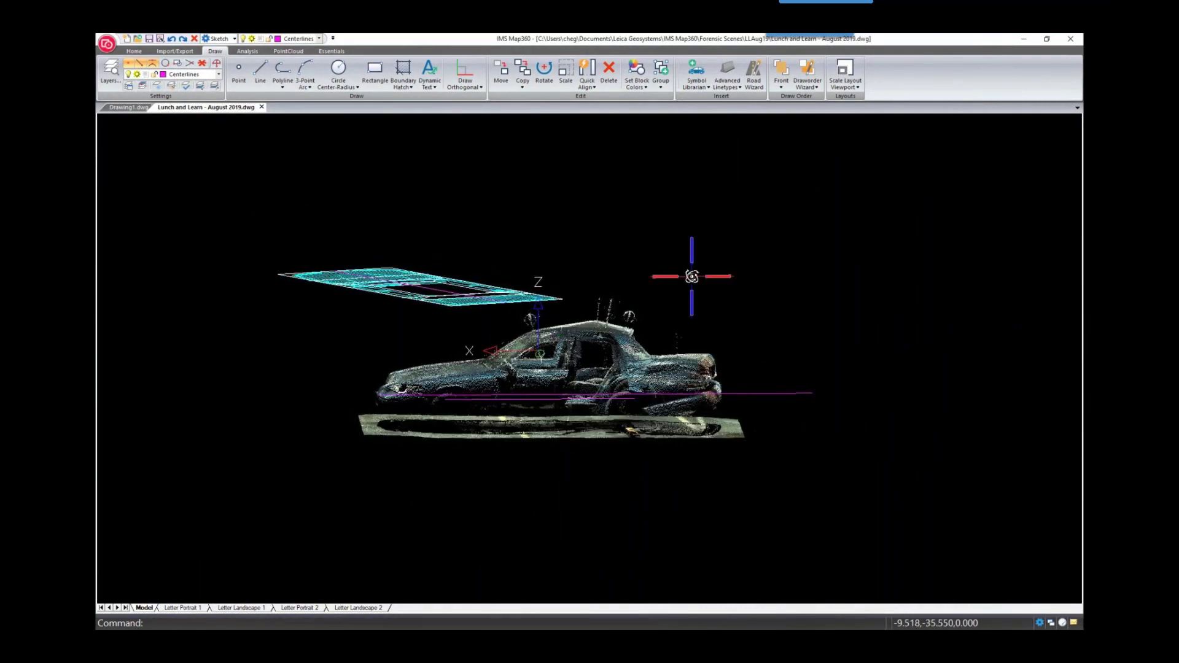
- Slice the point cloud on the Z axis with two closely spaced clip planes through the body
scroll(608, 363, up, 5)
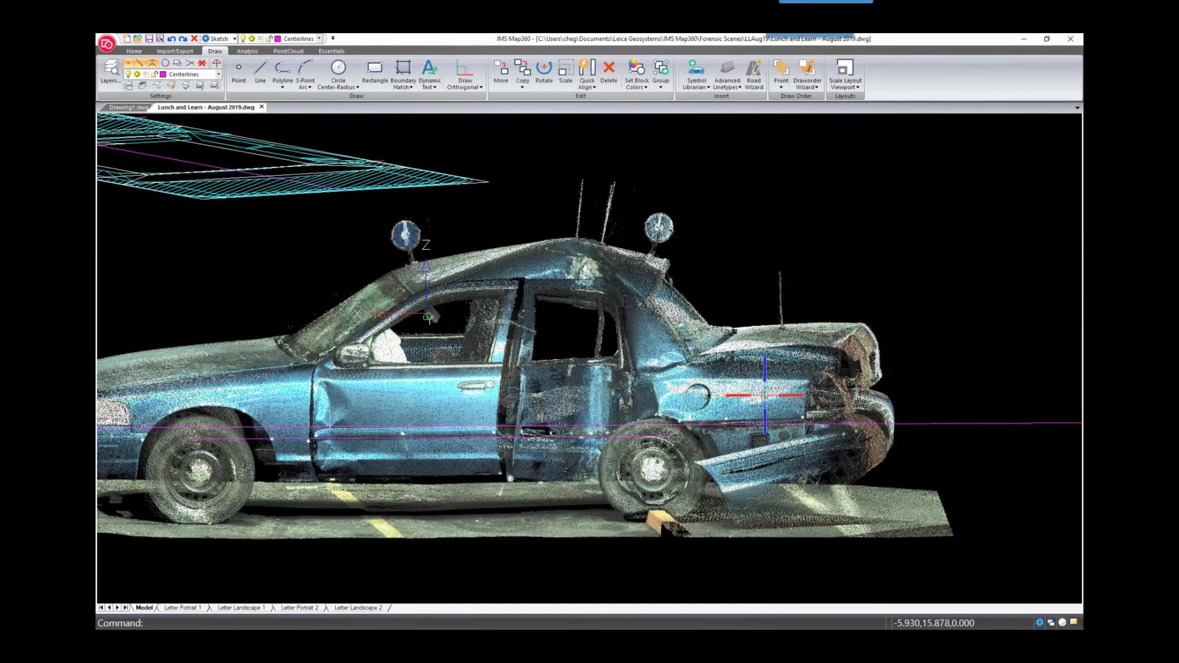
scroll(393, 72, down, 2)
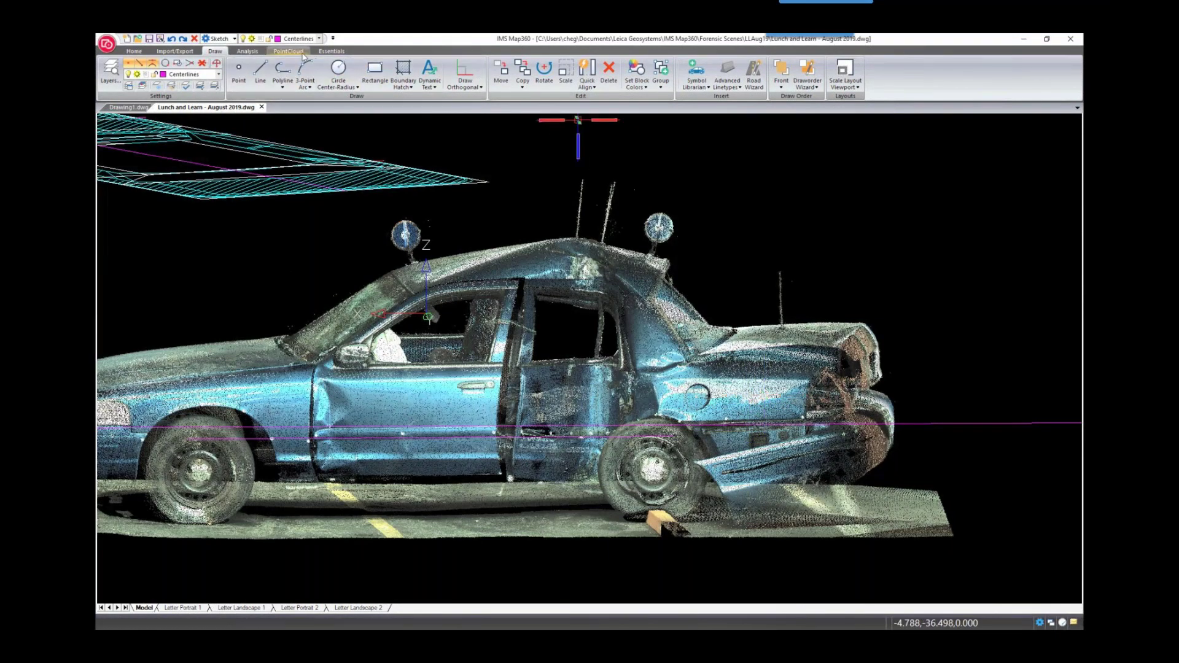
click(656, 87)
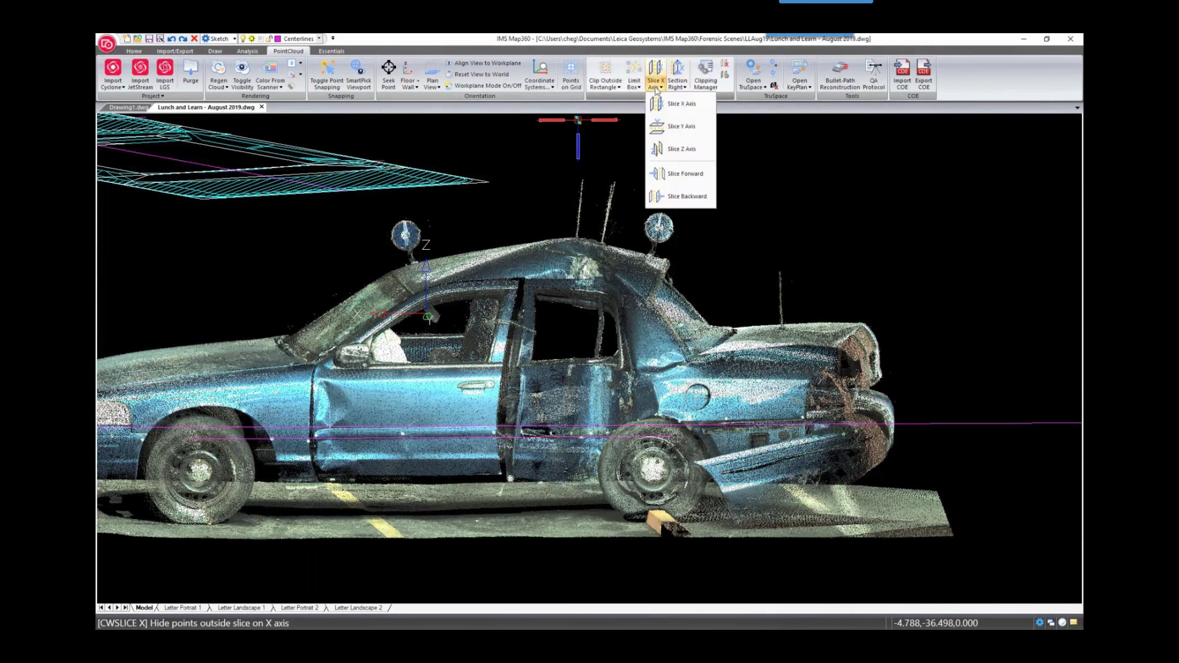
click(676, 150)
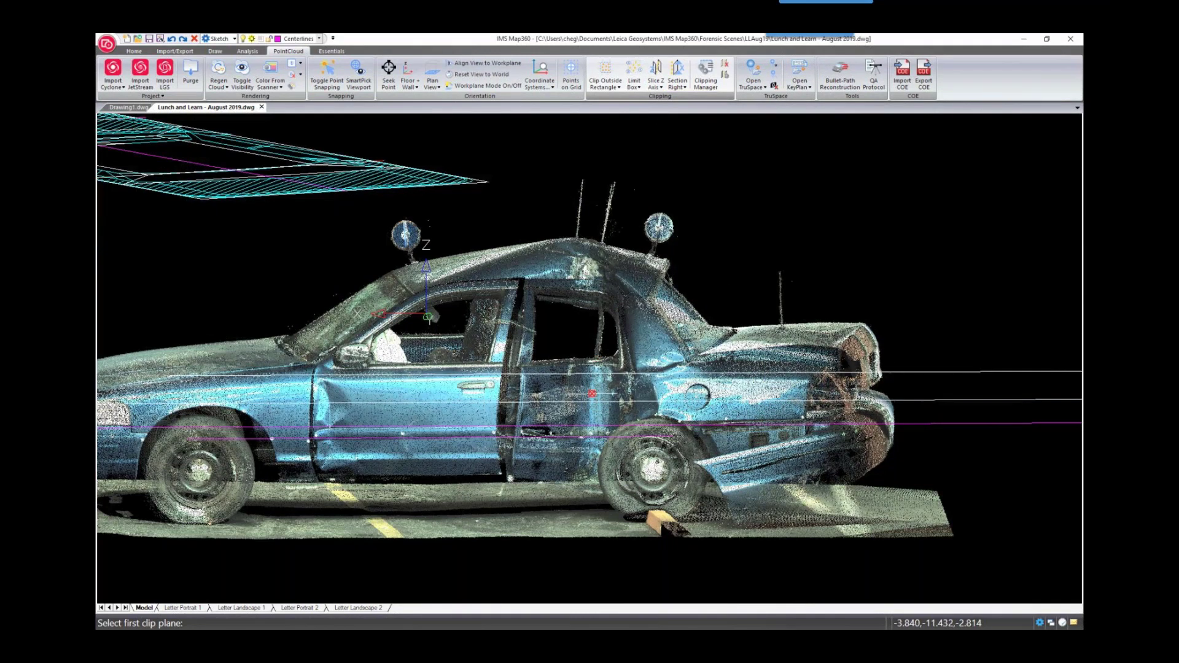
click(589, 405)
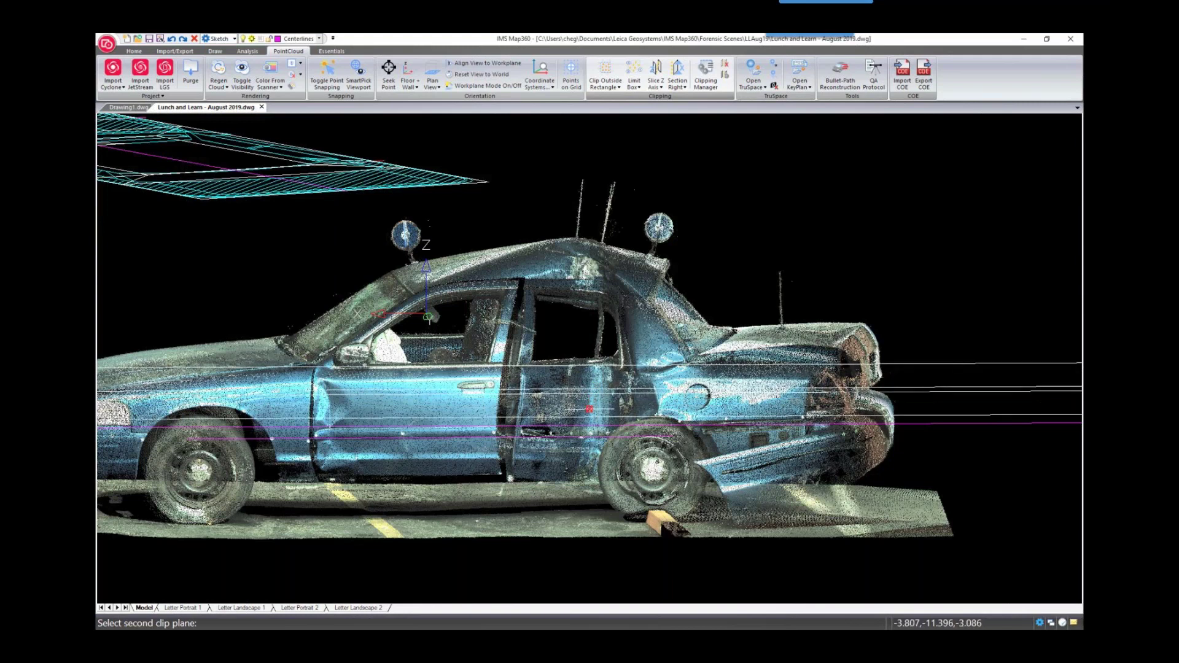
click(589, 410)
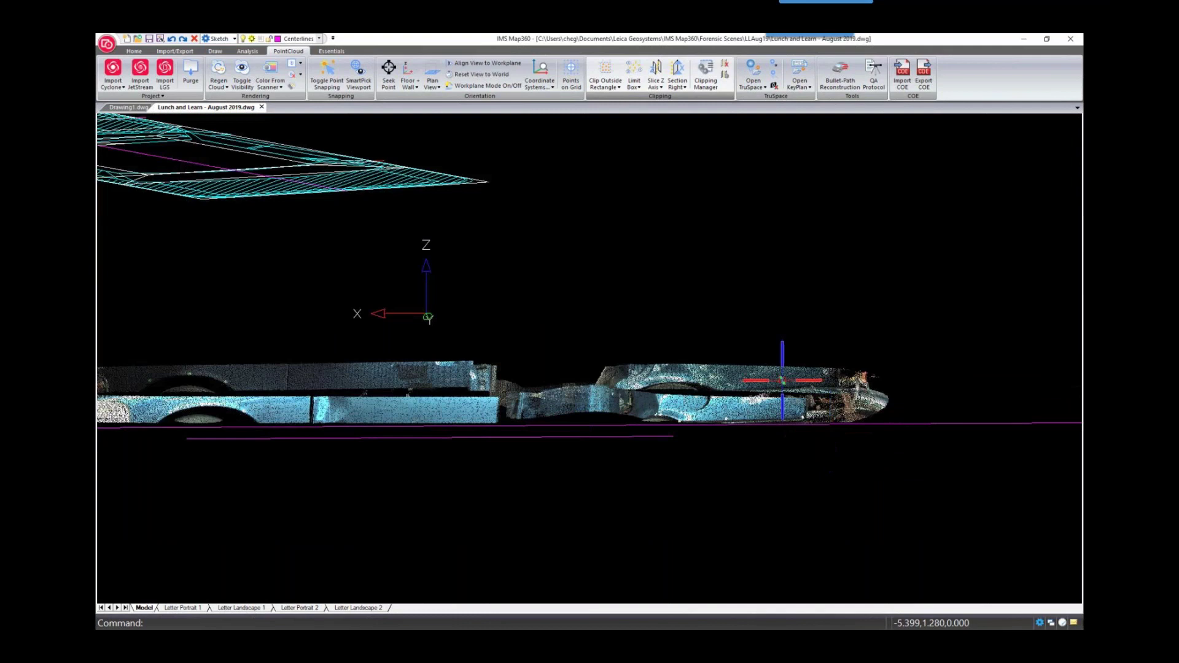
click(134, 51)
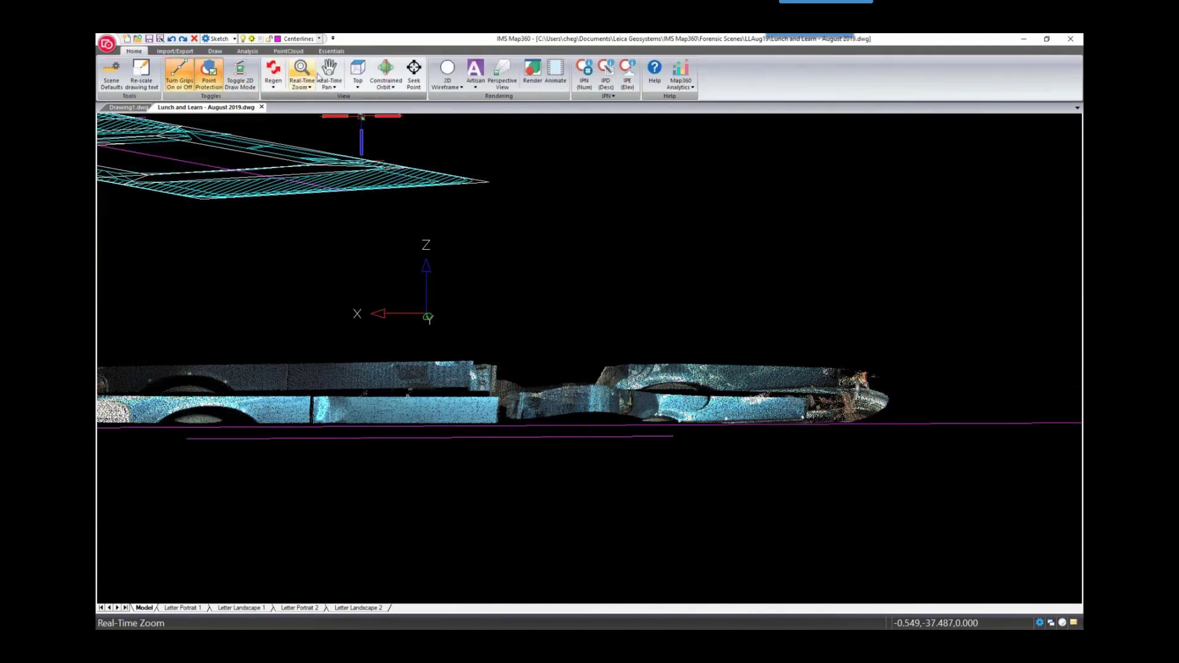
- Switch to Top view and pan to frame the cloud slice beside the cyan car outline
click(357, 70)
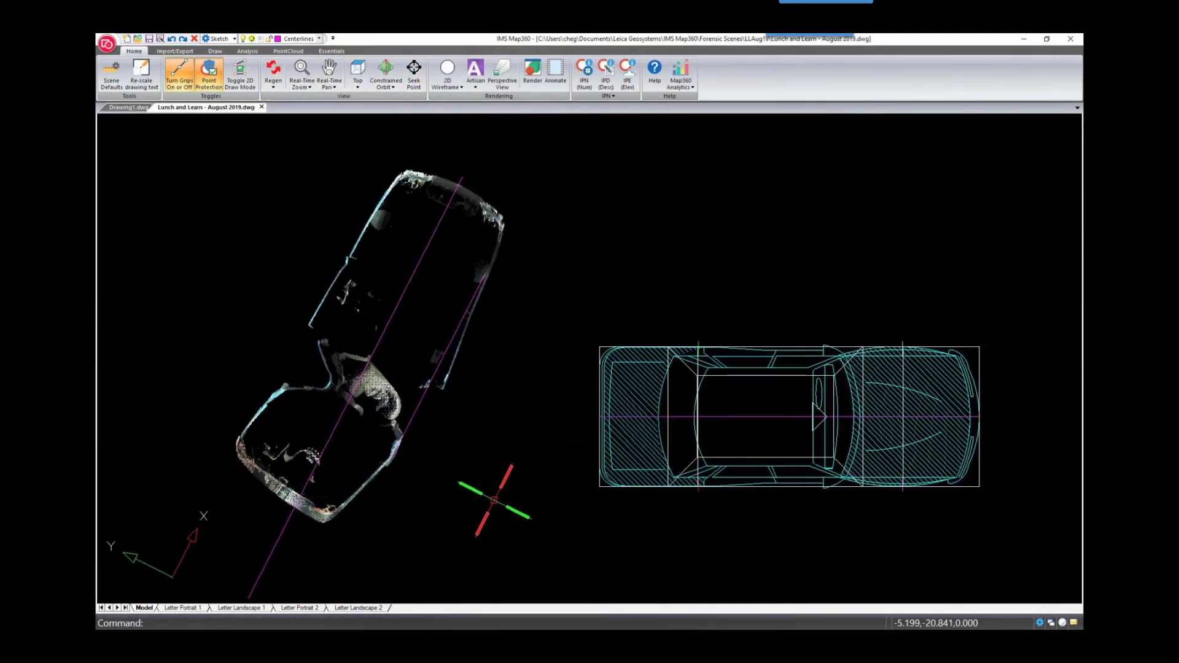
middle_drag(492, 495, 615, 500)
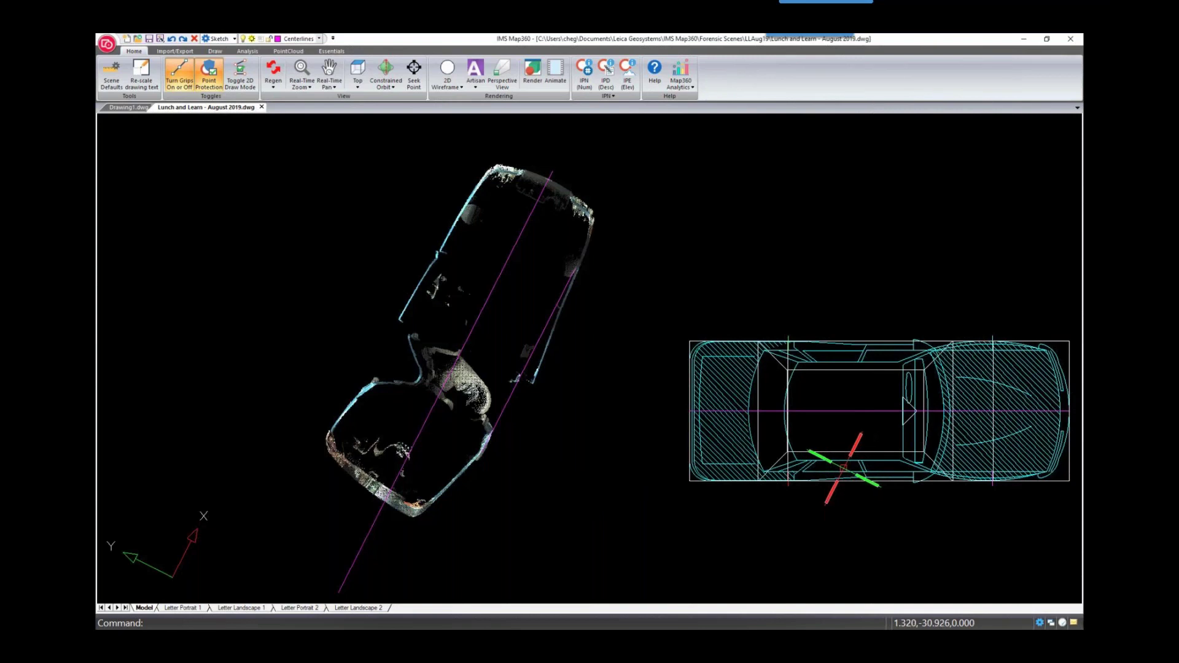
middle_drag(808, 466, 688, 455)
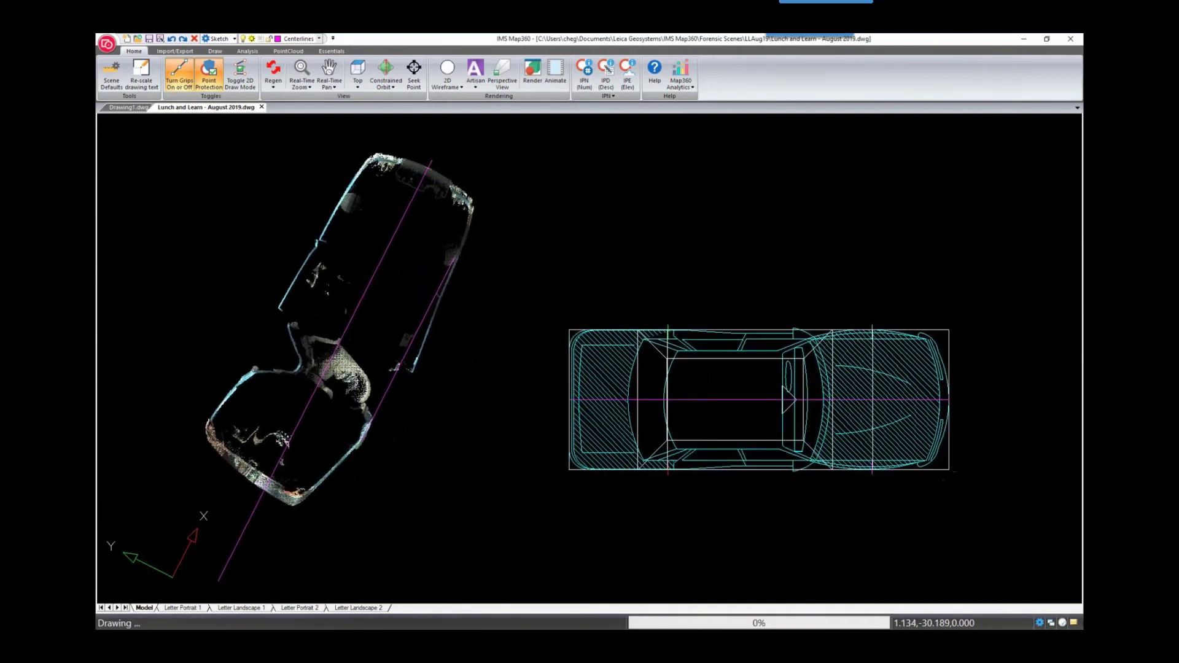
click(430, 73)
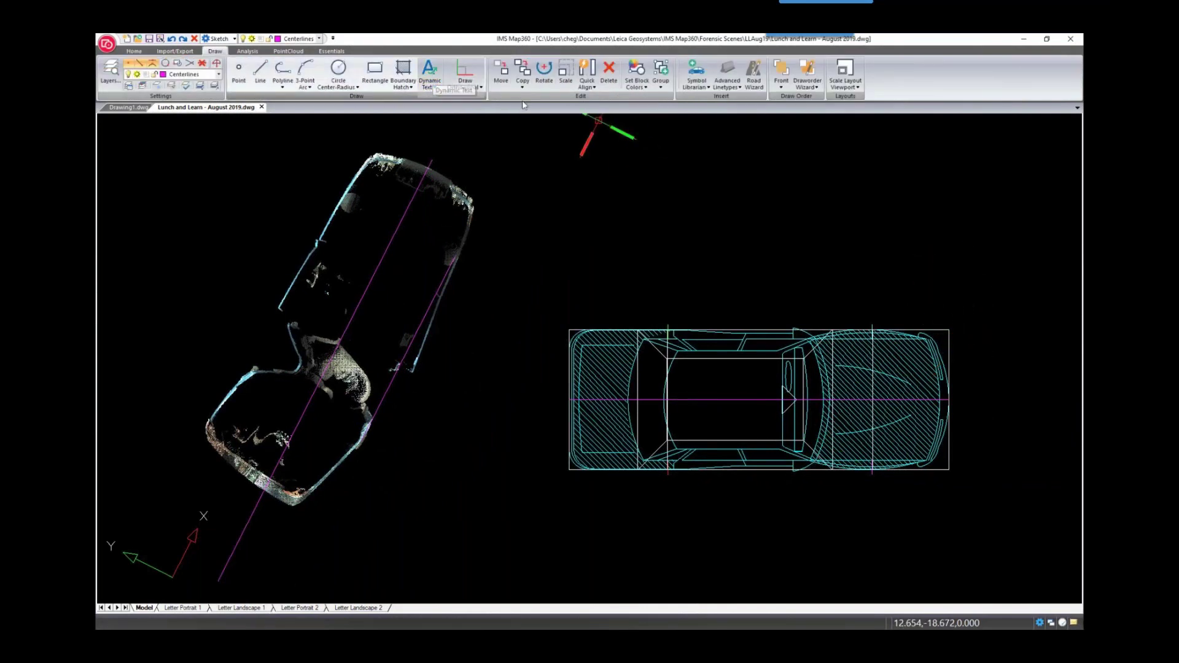
- Reset the drawing cursor to the world axes and select the car outline block
click(465, 86)
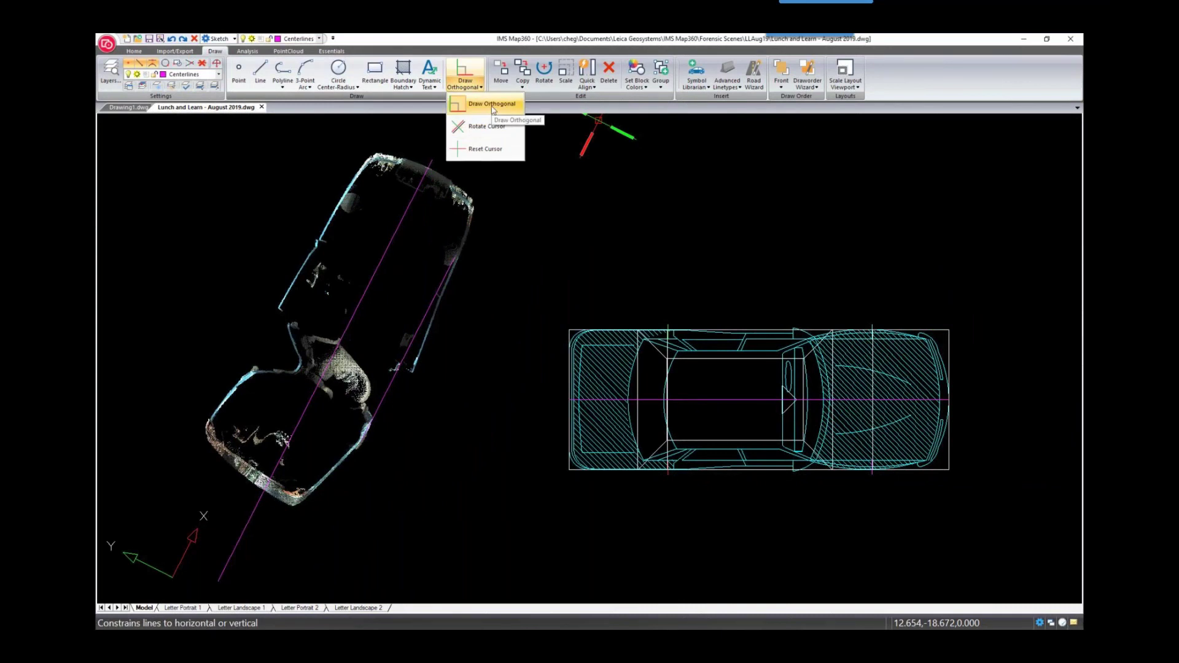
click(492, 104)
click(464, 86)
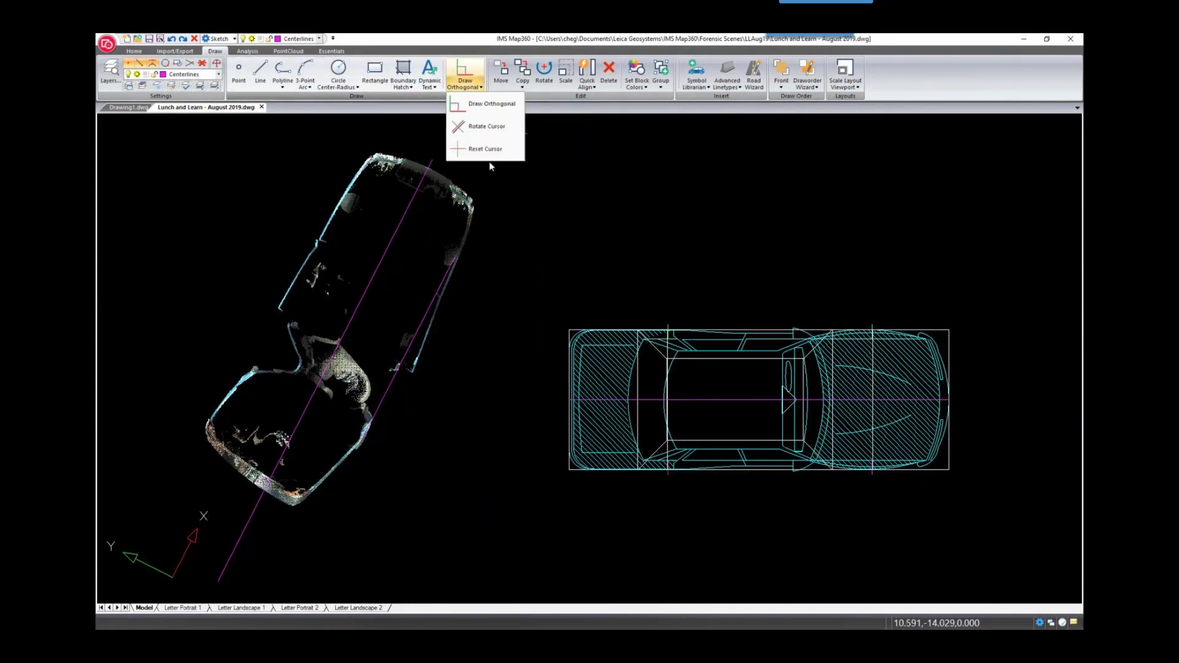
click(486, 149)
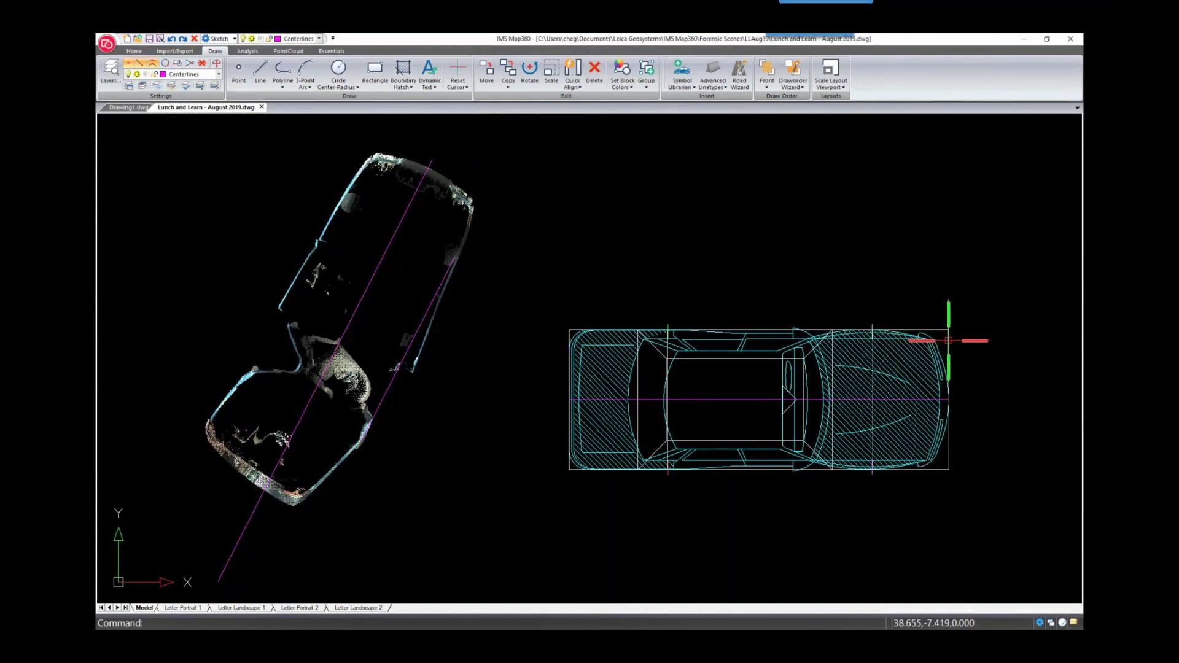
click(948, 341)
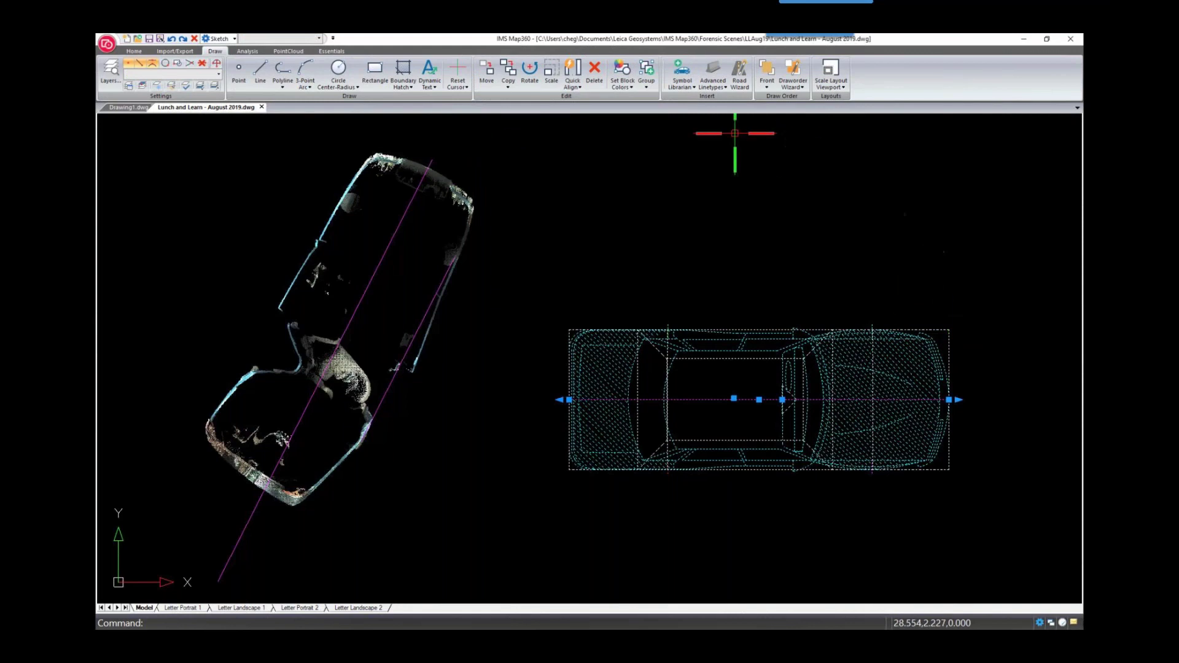
- Start Quick Align and match the car drawing's front midpoint to the point cloud's front
click(577, 71)
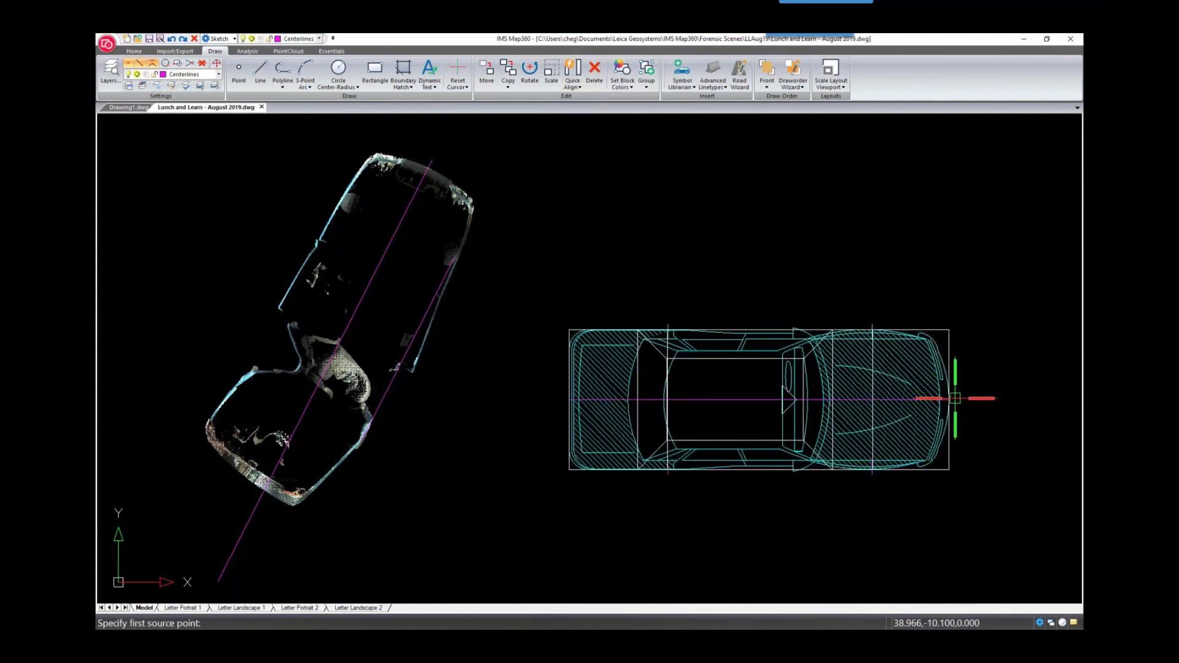
scroll(953, 398, up, 5)
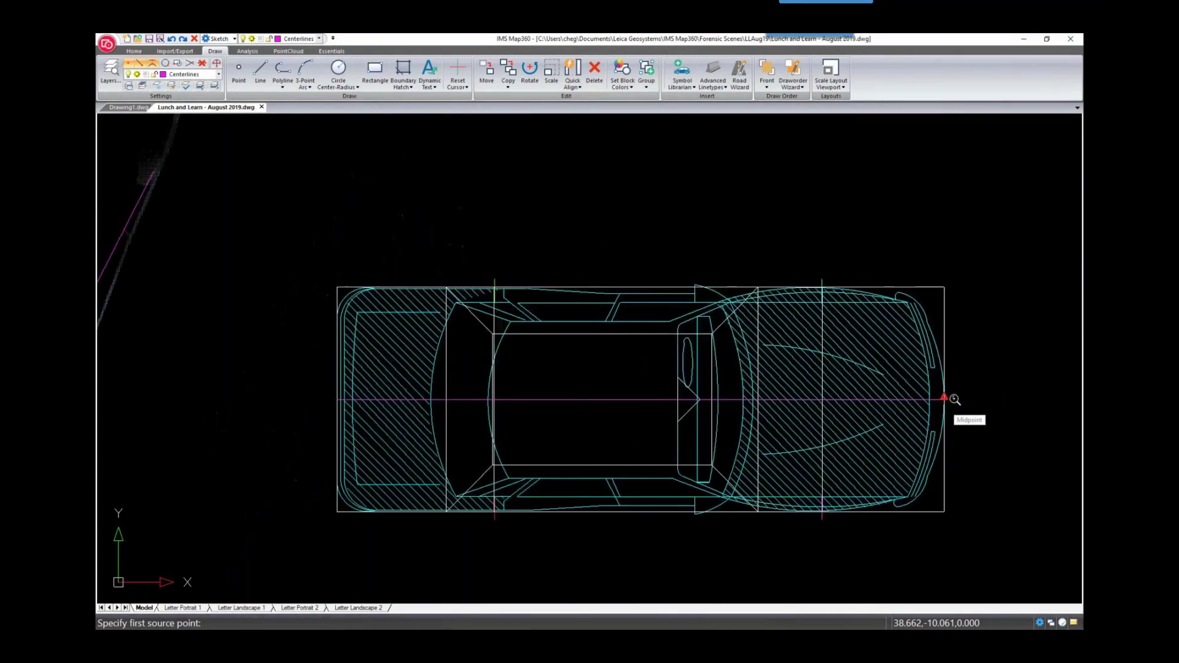
click(934, 403)
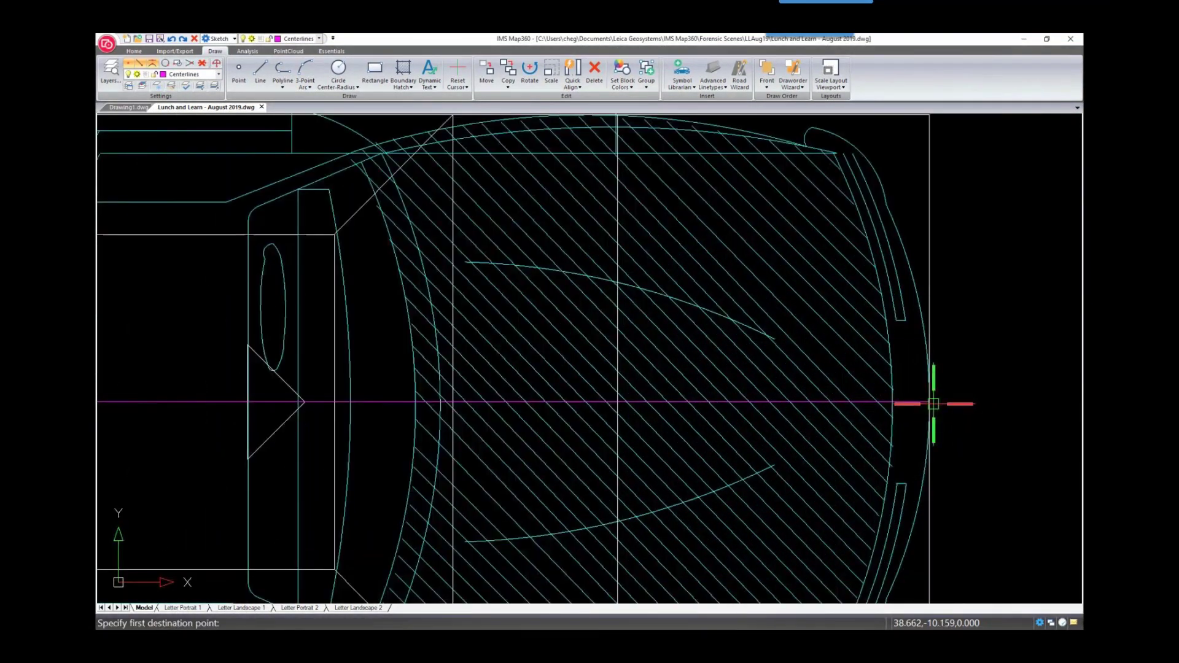
scroll(969, 422, down, 3)
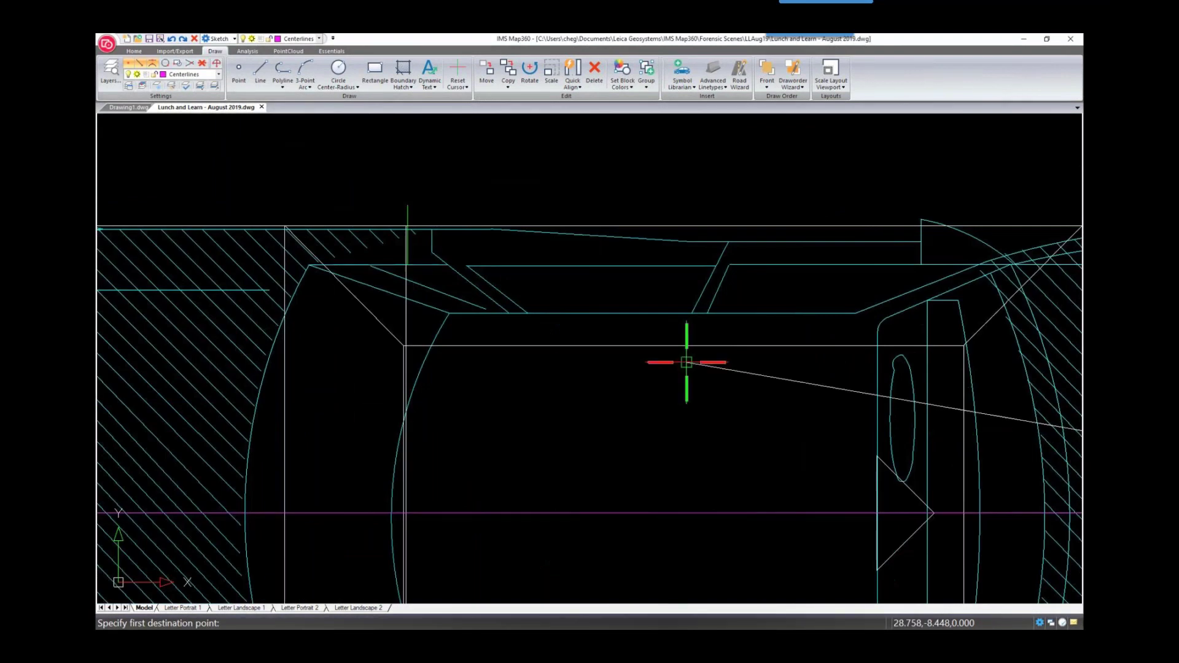
scroll(687, 361, down, 4)
middle_drag(450, 273, 728, 403)
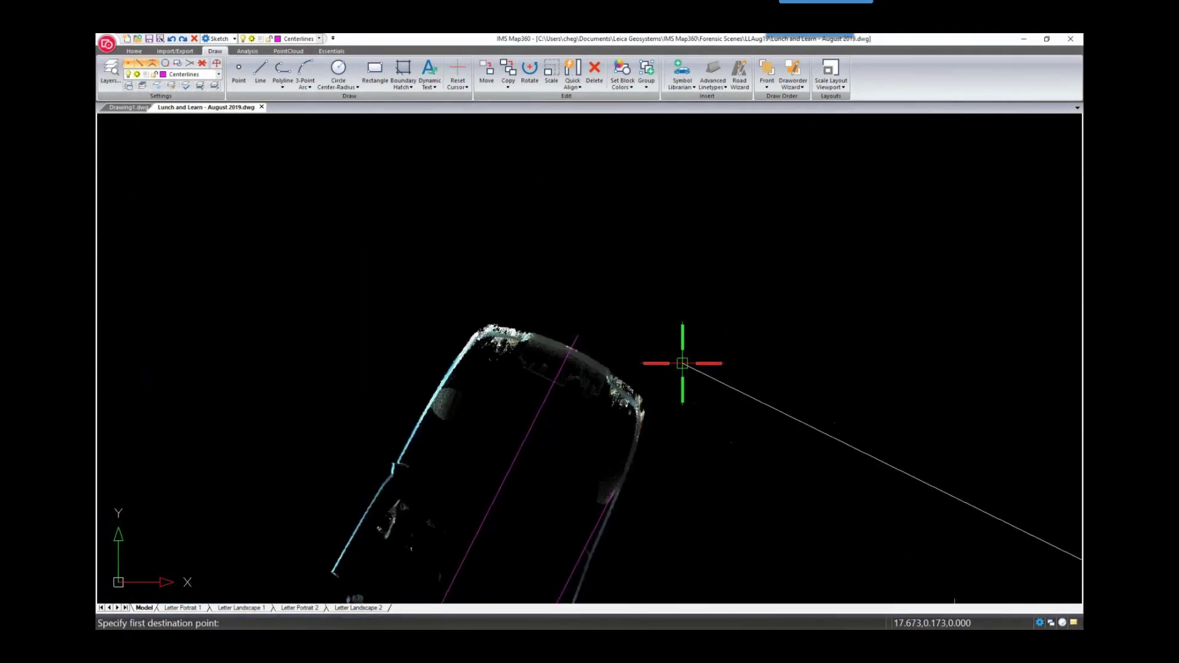
click(577, 334)
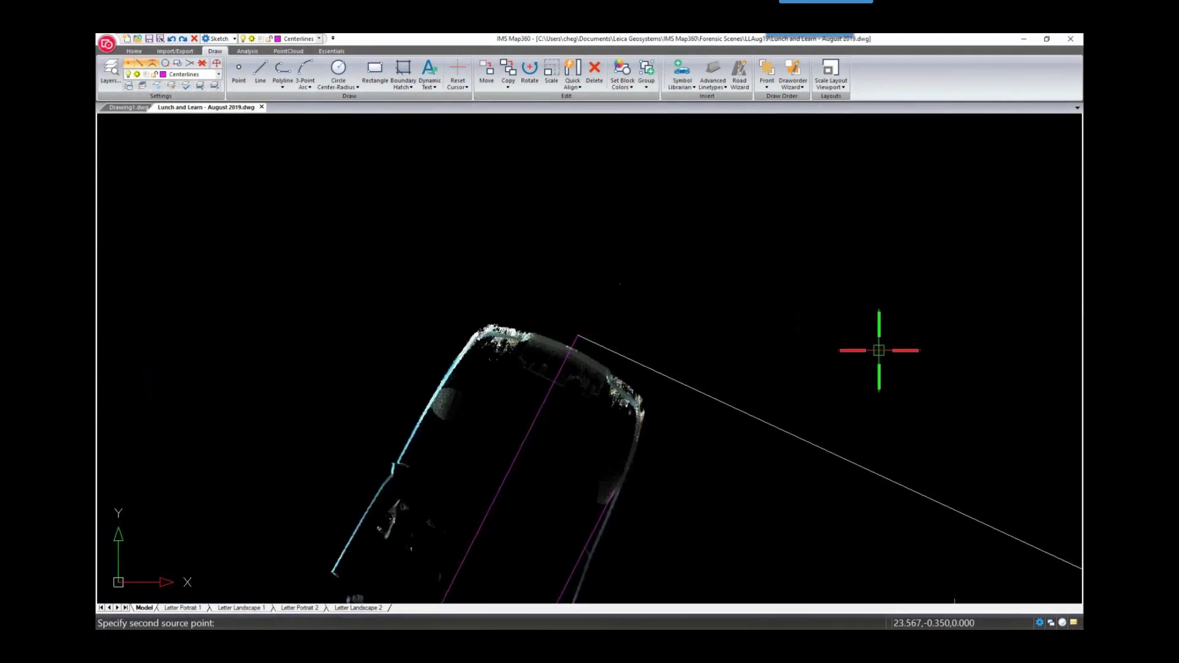
- Match the centreline's rear end to the cloud centreline's end, then frame the aligned car
mouse_move(878, 347)
middle_down()
mouse_move(598, 168)
mouse_move(558, 100)
middle_up()
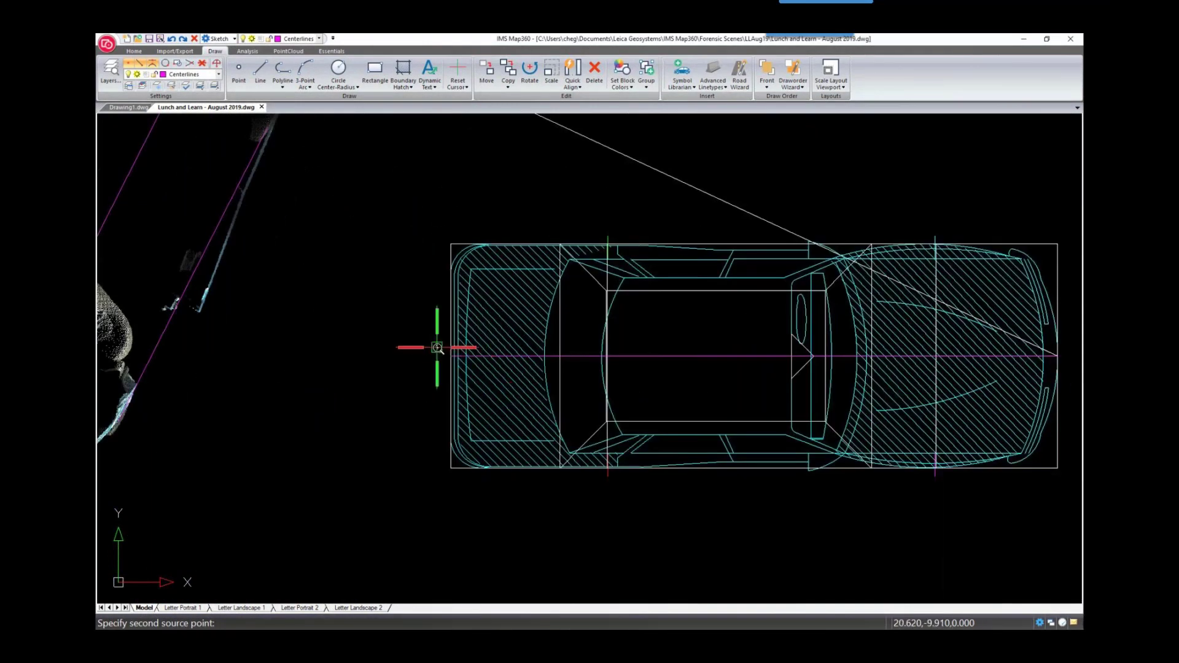
scroll(437, 344, up, 3)
click(487, 389)
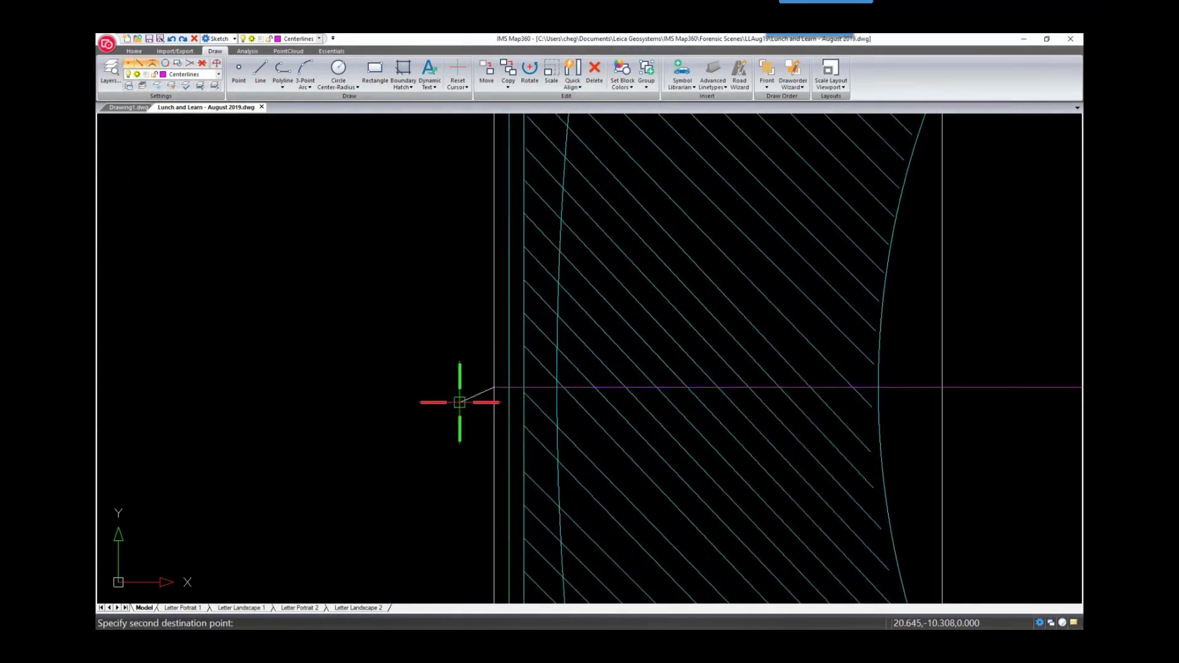
middle_drag(389, 415, 941, 278)
scroll(674, 340, down, 2)
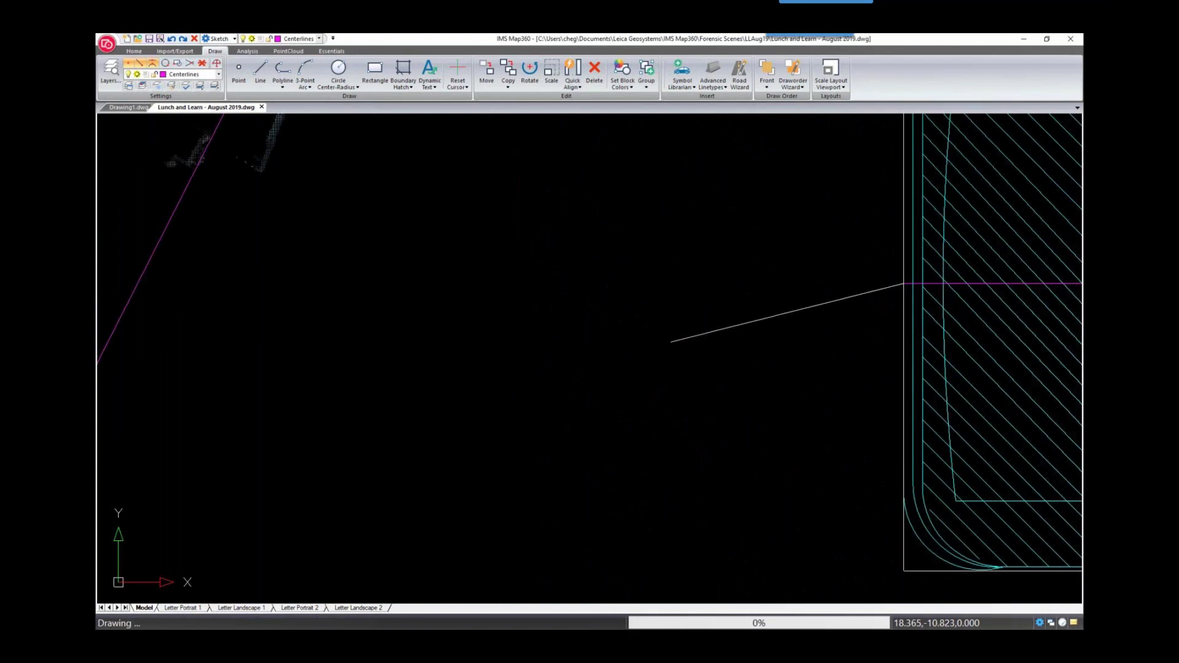
scroll(668, 337, down, 2)
scroll(669, 337, down, 6)
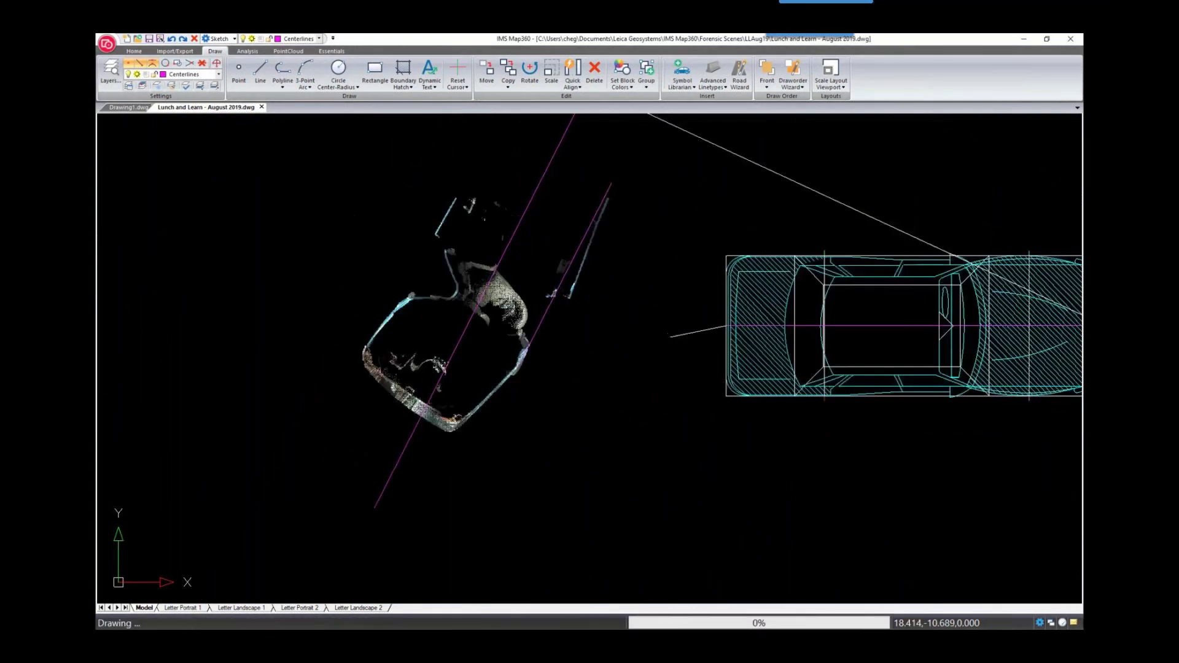
click(484, 442)
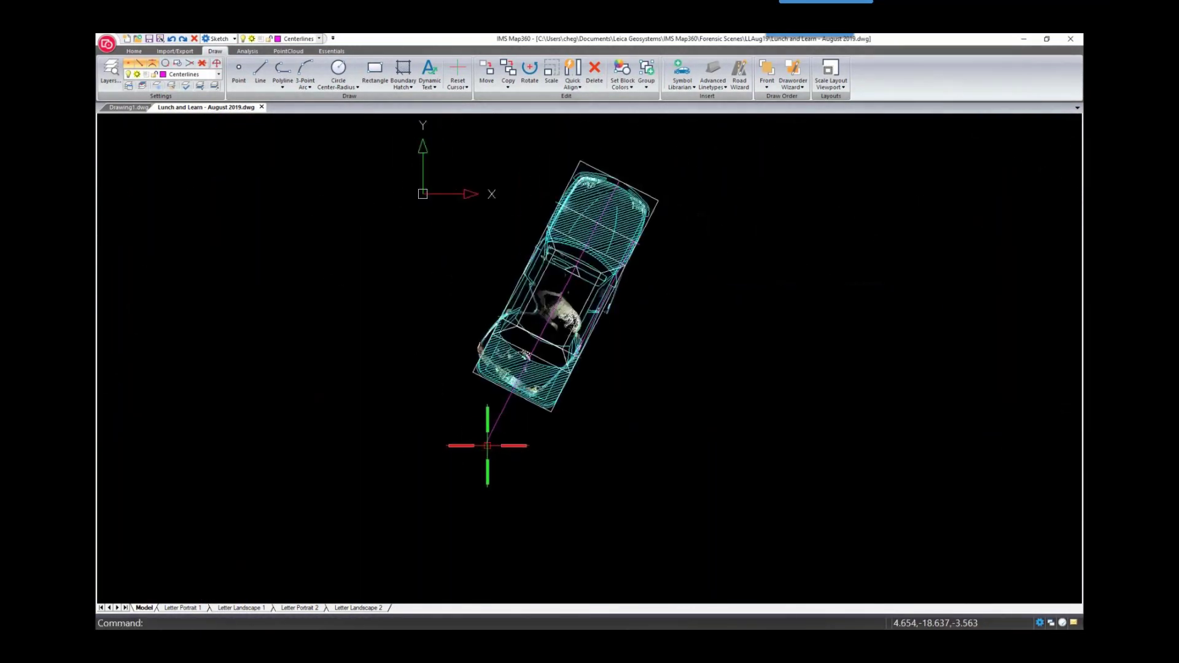
middle_drag(707, 329, 766, 402)
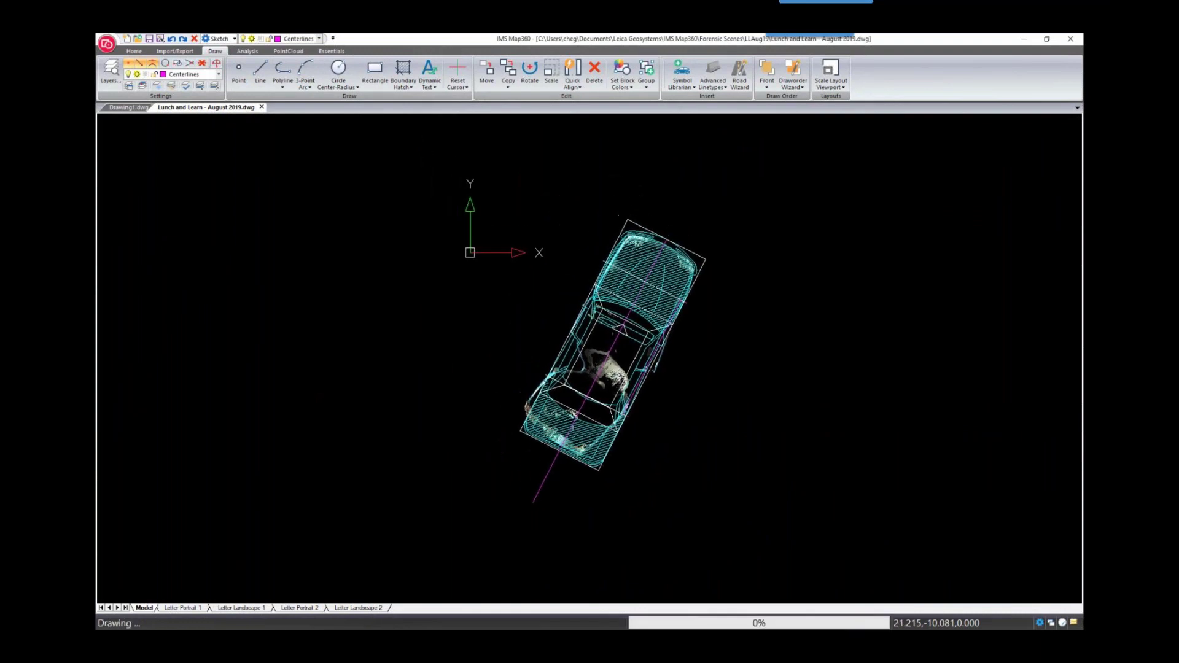
scroll(600, 364, up, 3)
scroll(611, 329, up, 2)
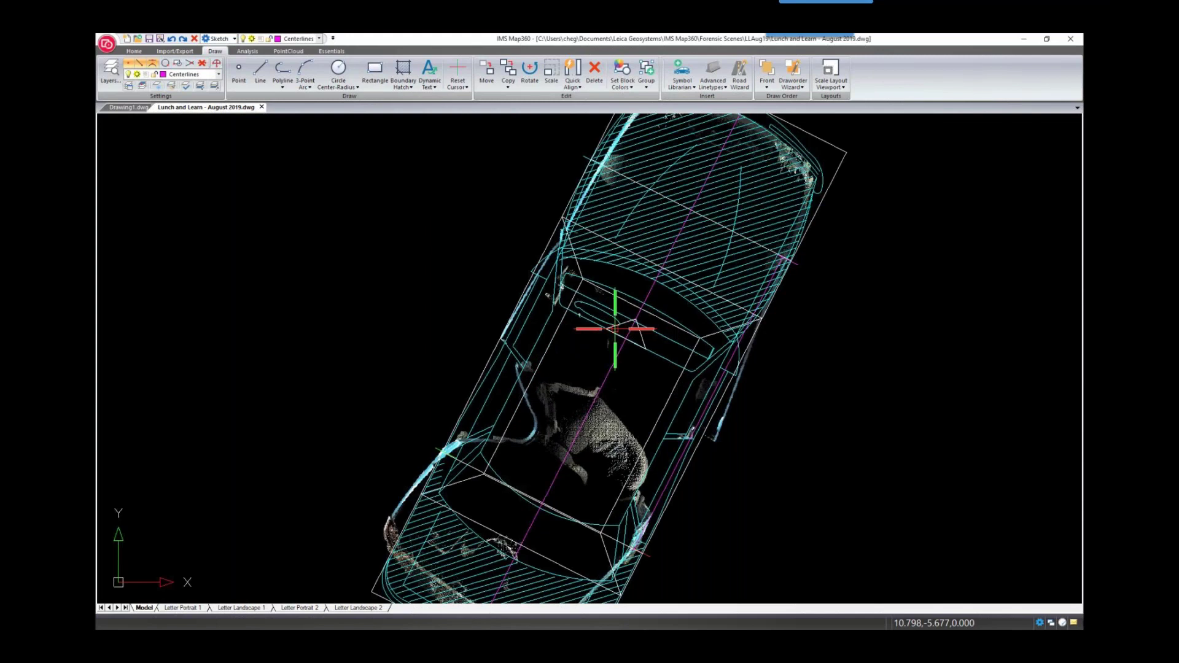
middle_drag(622, 330, 680, 337)
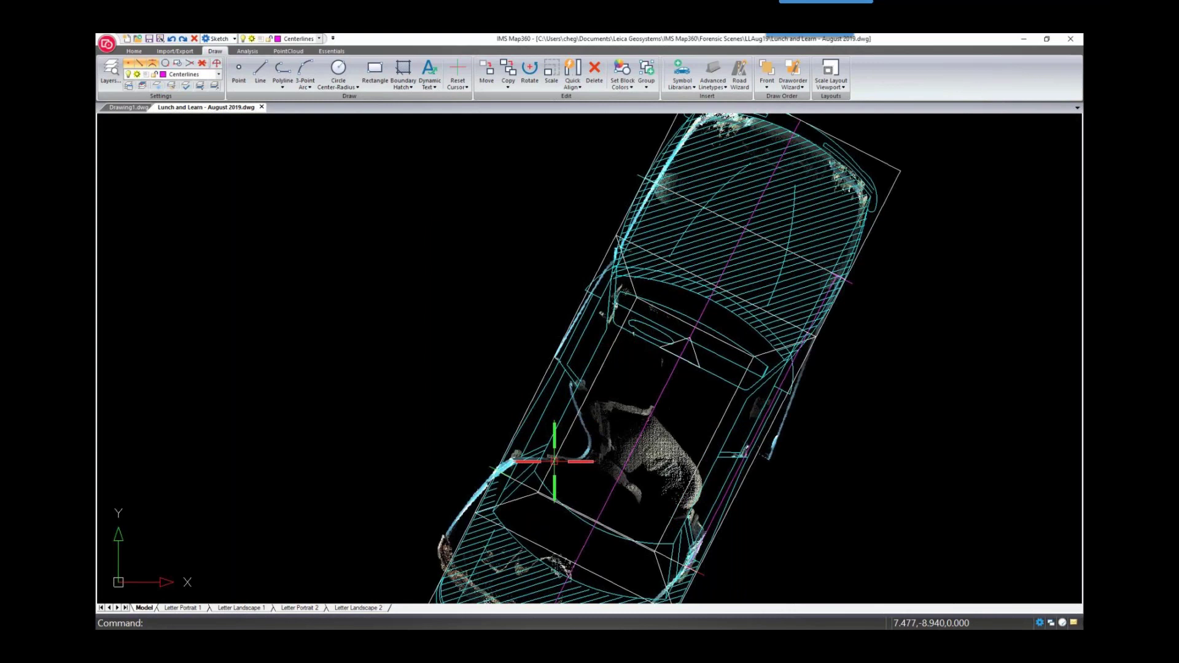
- Make Crush the current layer, start Crush Analysis, and place C1 at the dented side's start
click(298, 38)
click(290, 90)
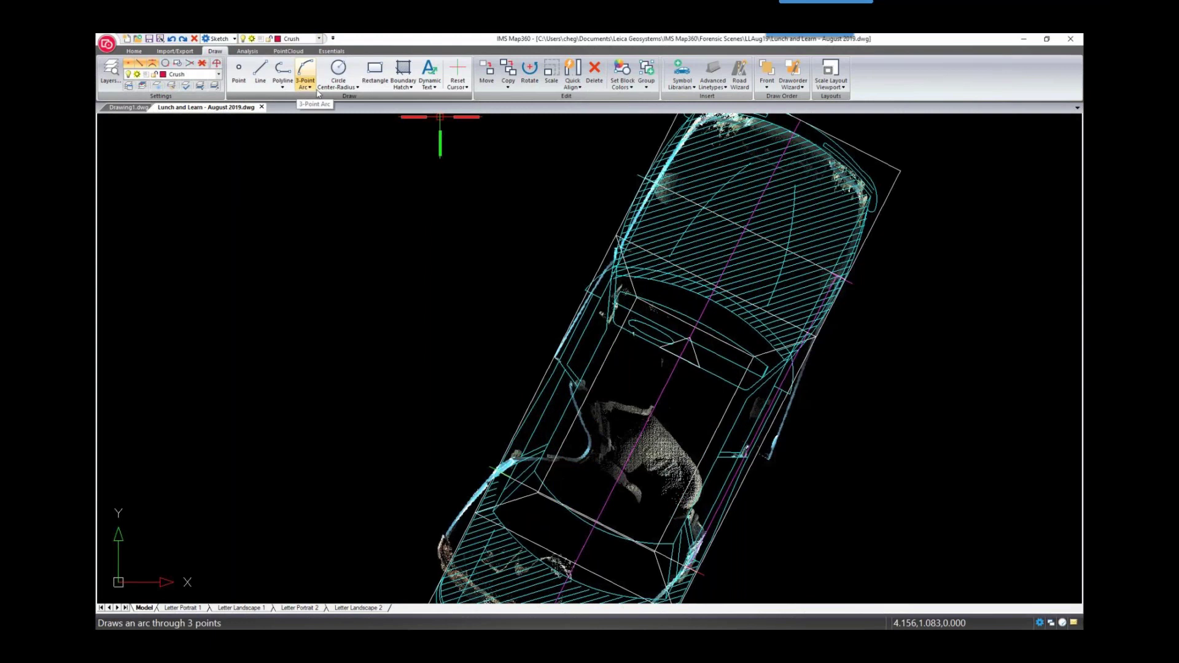
click(248, 51)
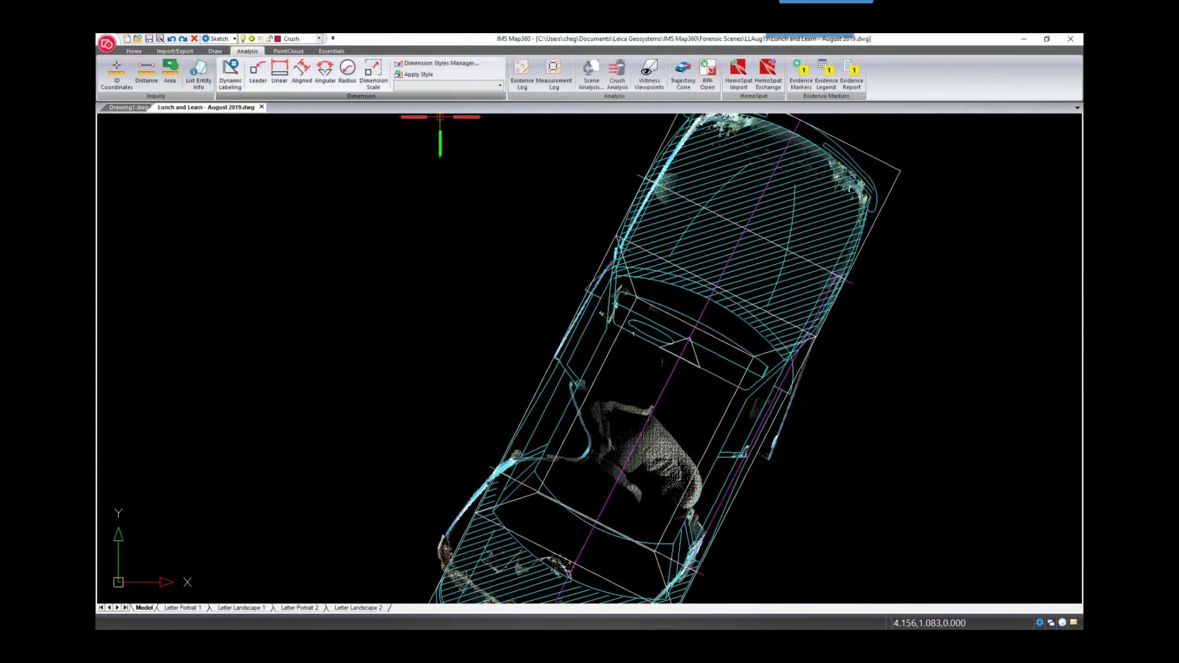
click(612, 86)
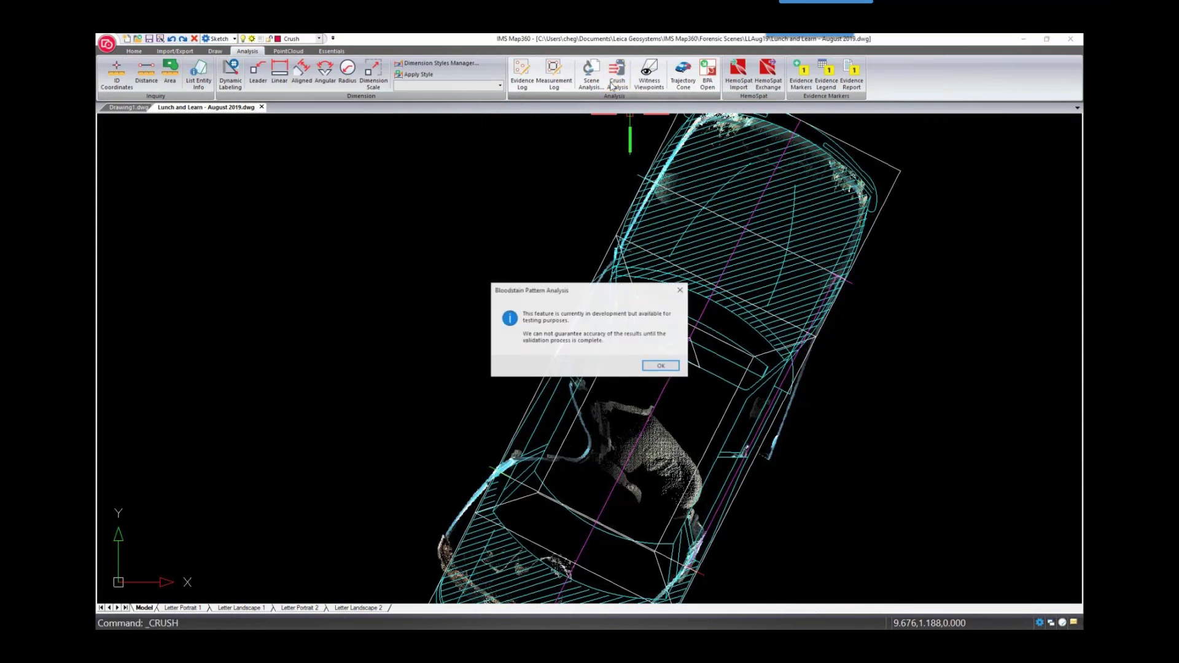
click(661, 366)
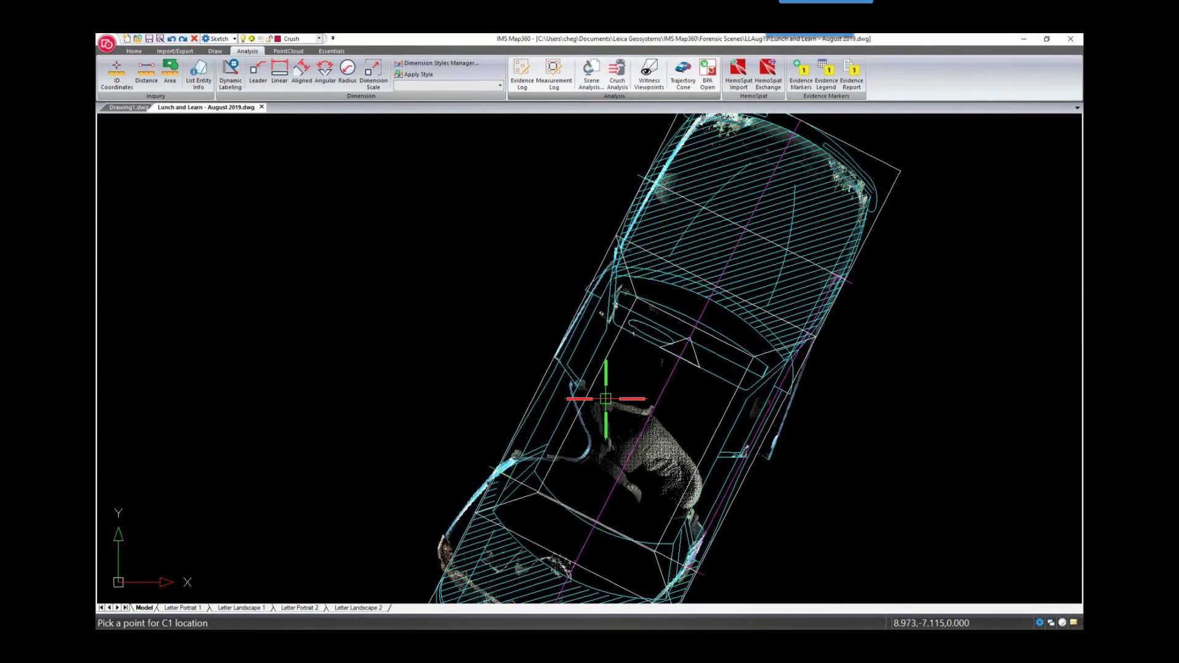
click(497, 468)
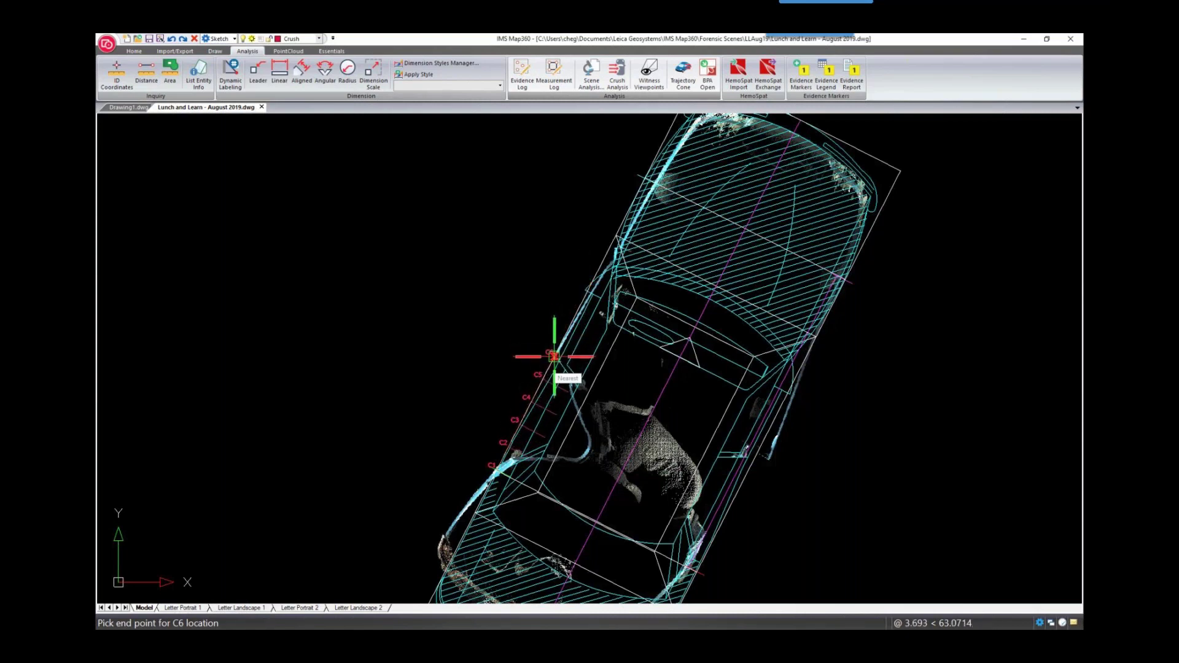
scroll(554, 356, up, 2)
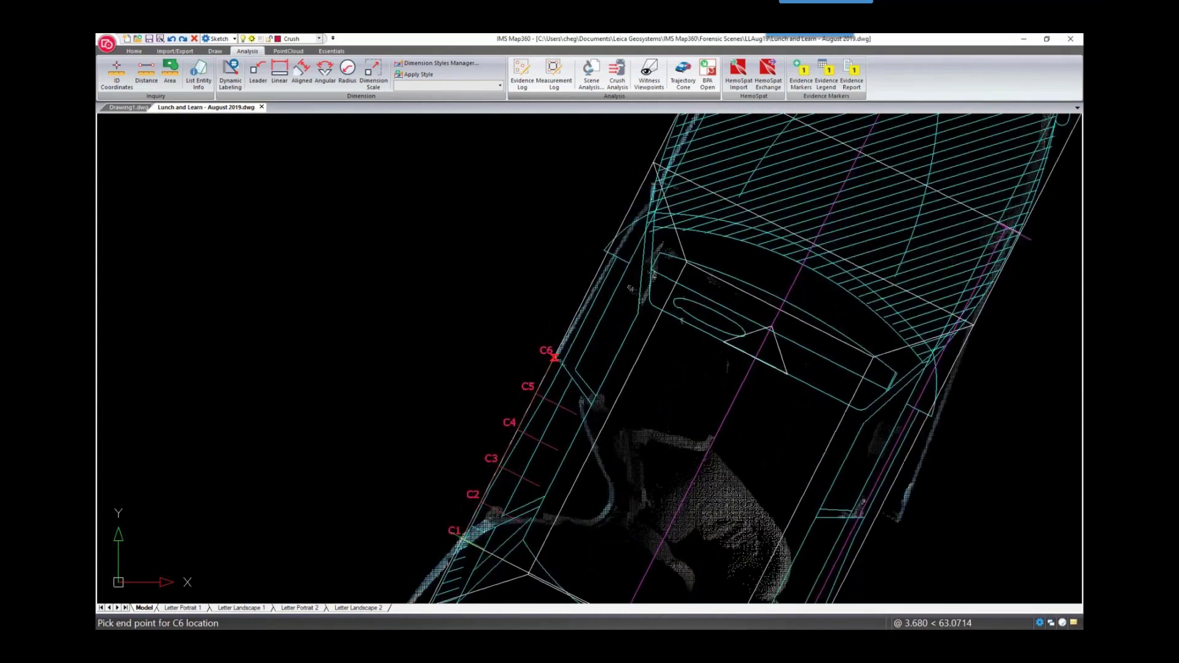
- Set the C6 baseline end point, then move C1 to 2.07 and C2 to 8.11 in
click(563, 362)
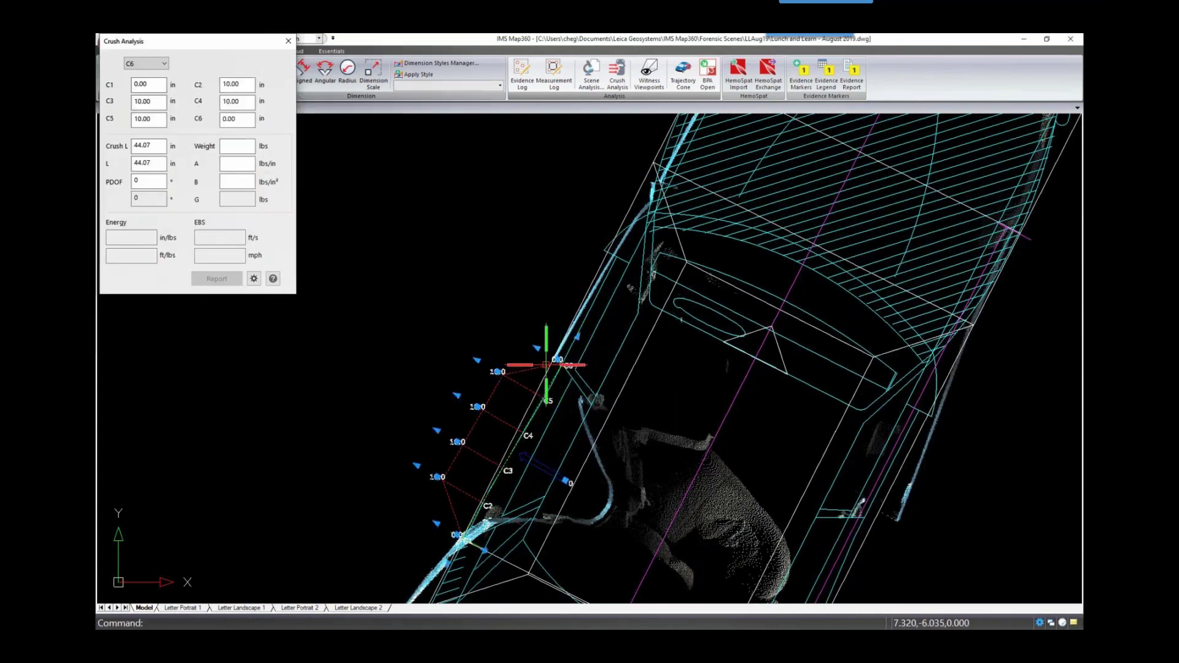
shift+middle_drag(500, 537, 540, 421)
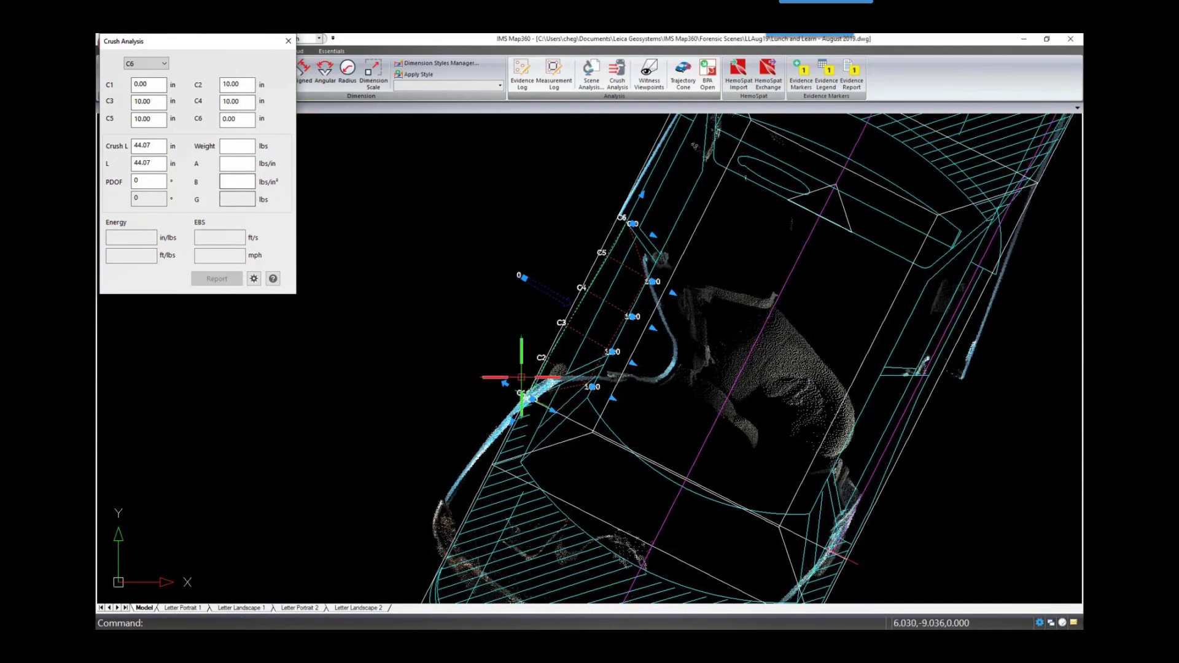
click(533, 398)
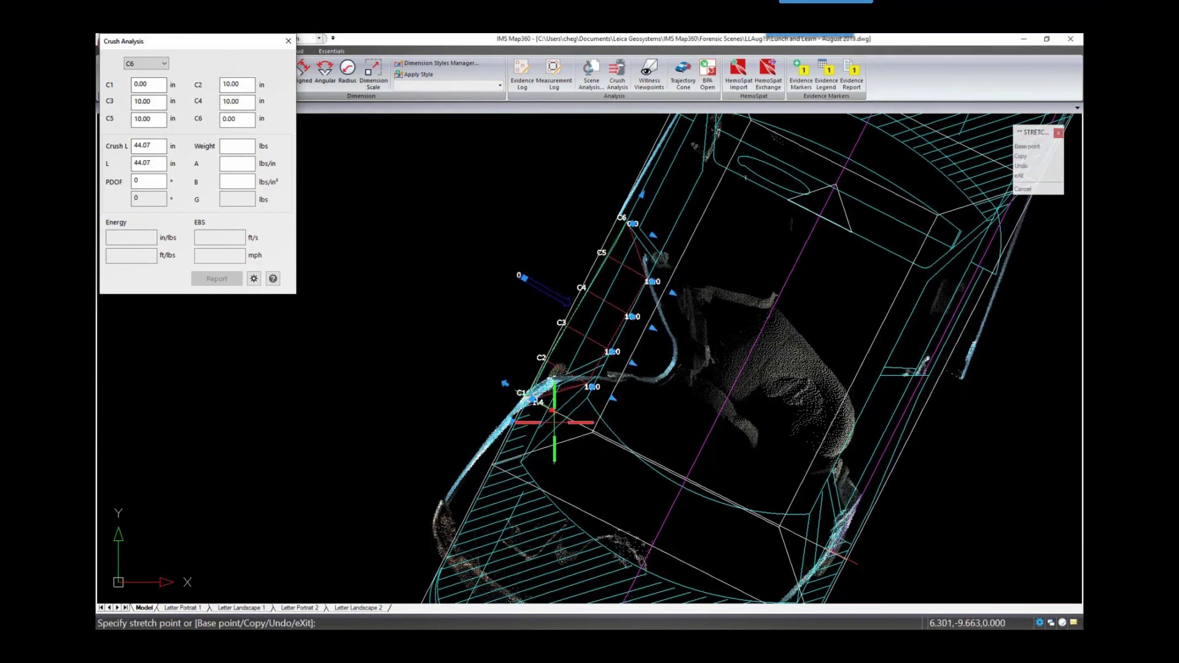
click(555, 419)
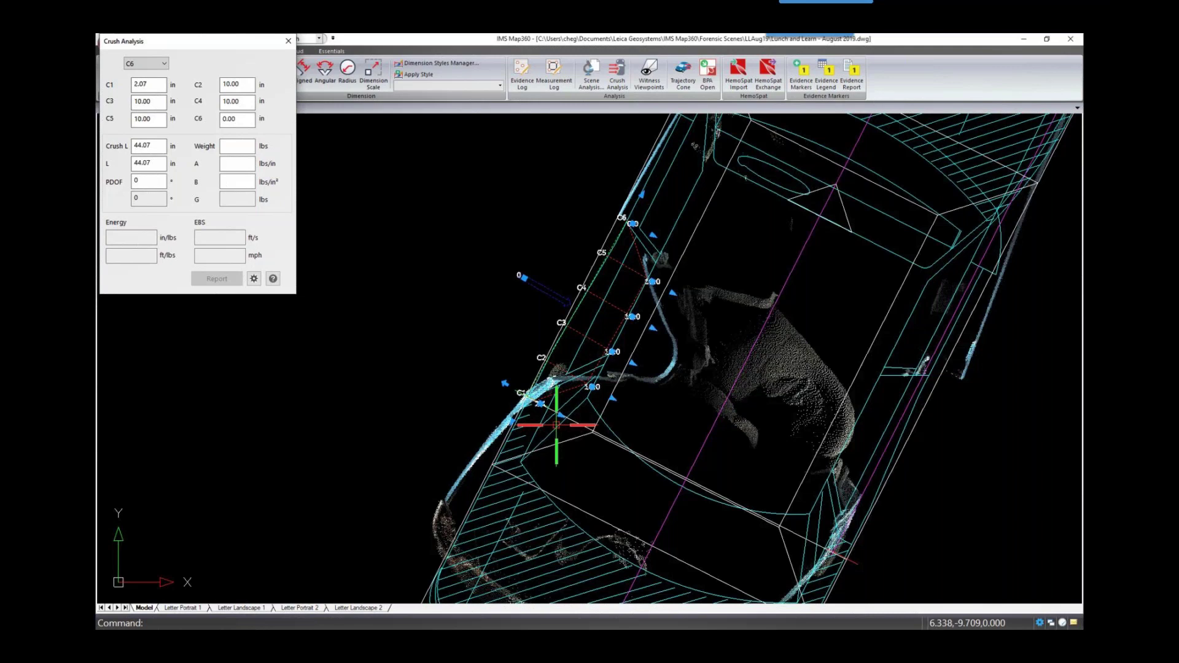
click(613, 399)
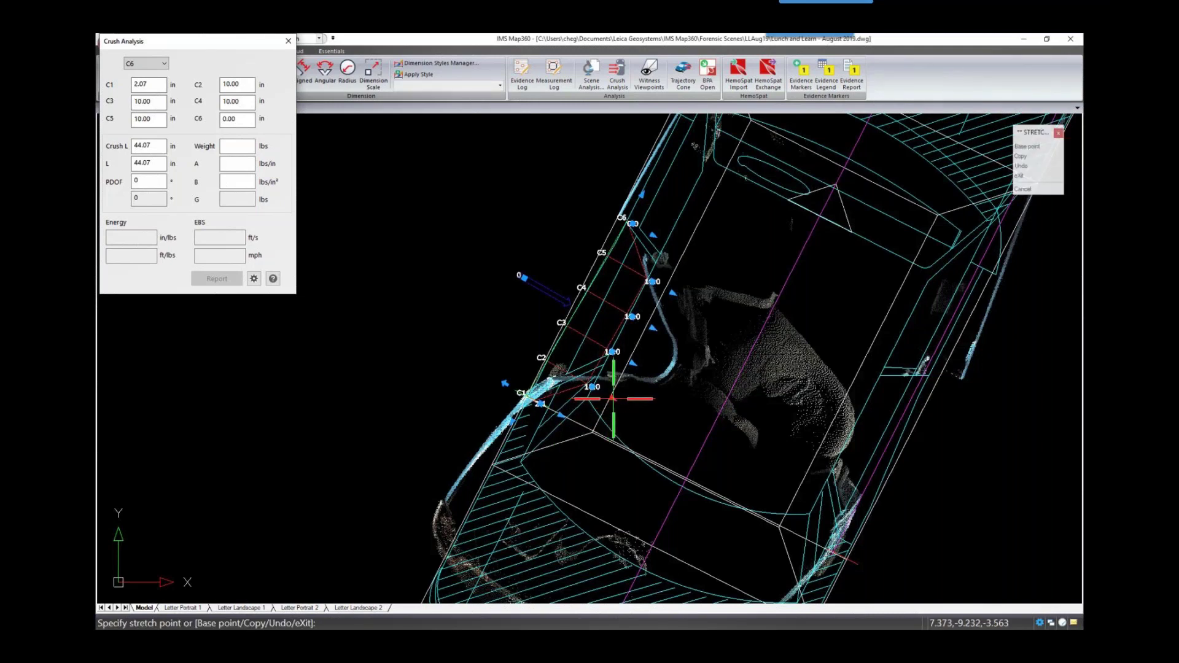
click(604, 397)
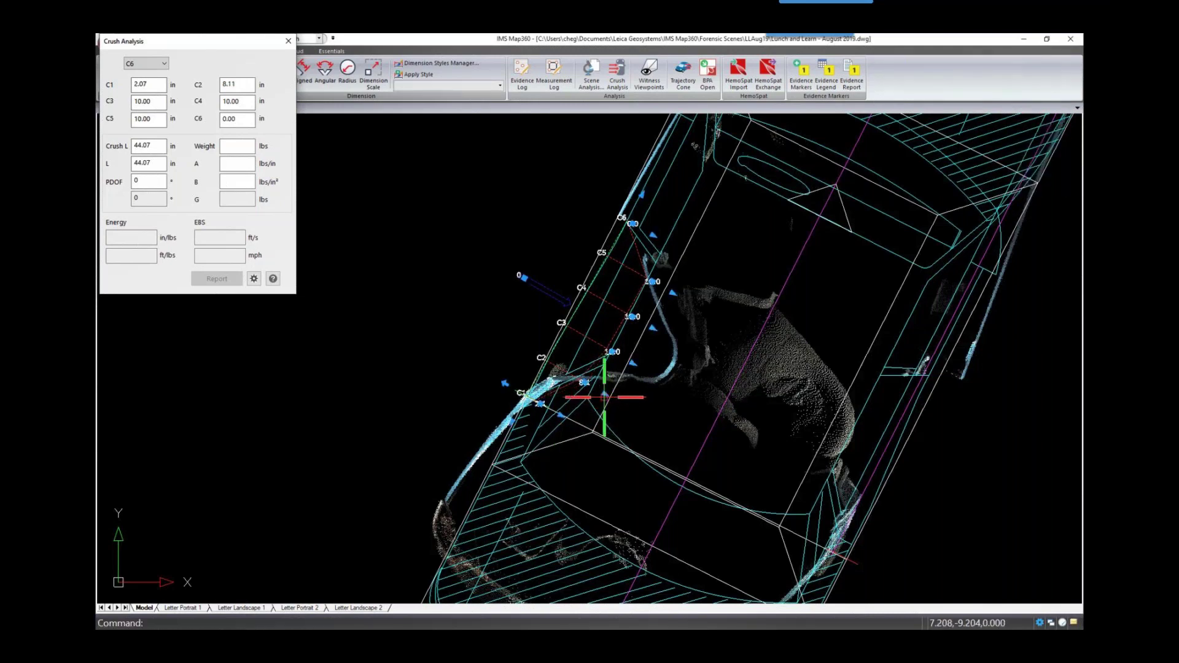
- Move C3 to 22.79 and C4 to 21.71 in, leaving C5 at 10.0 and the impact arrow unchanged
click(613, 351)
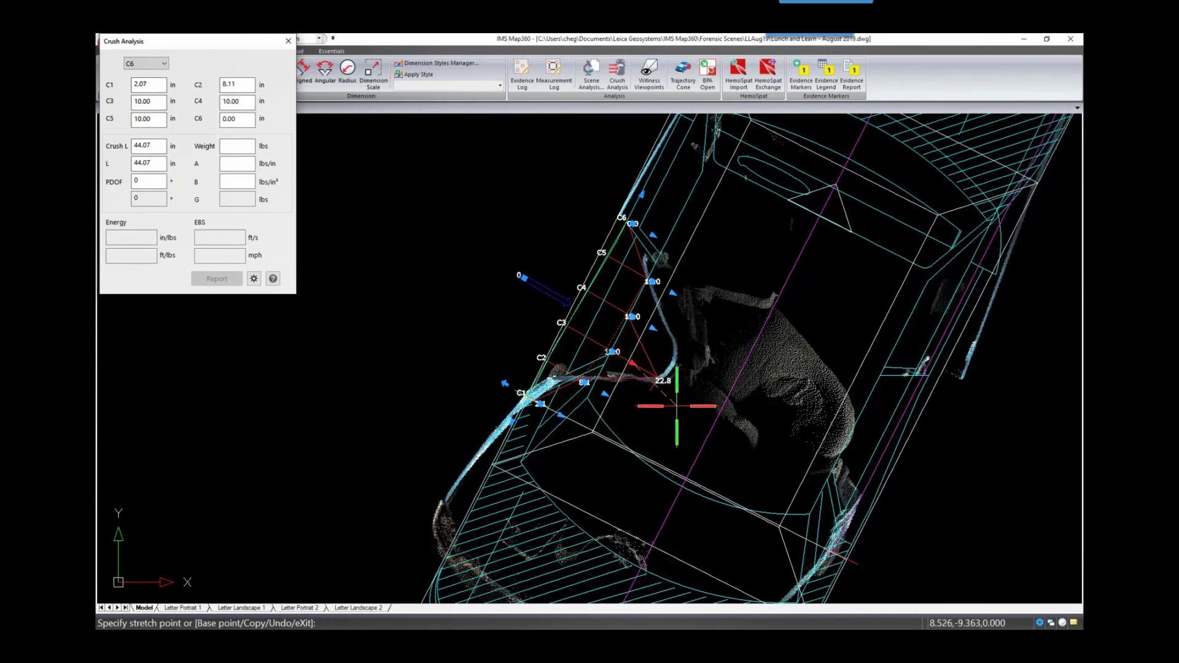
click(677, 406)
click(653, 329)
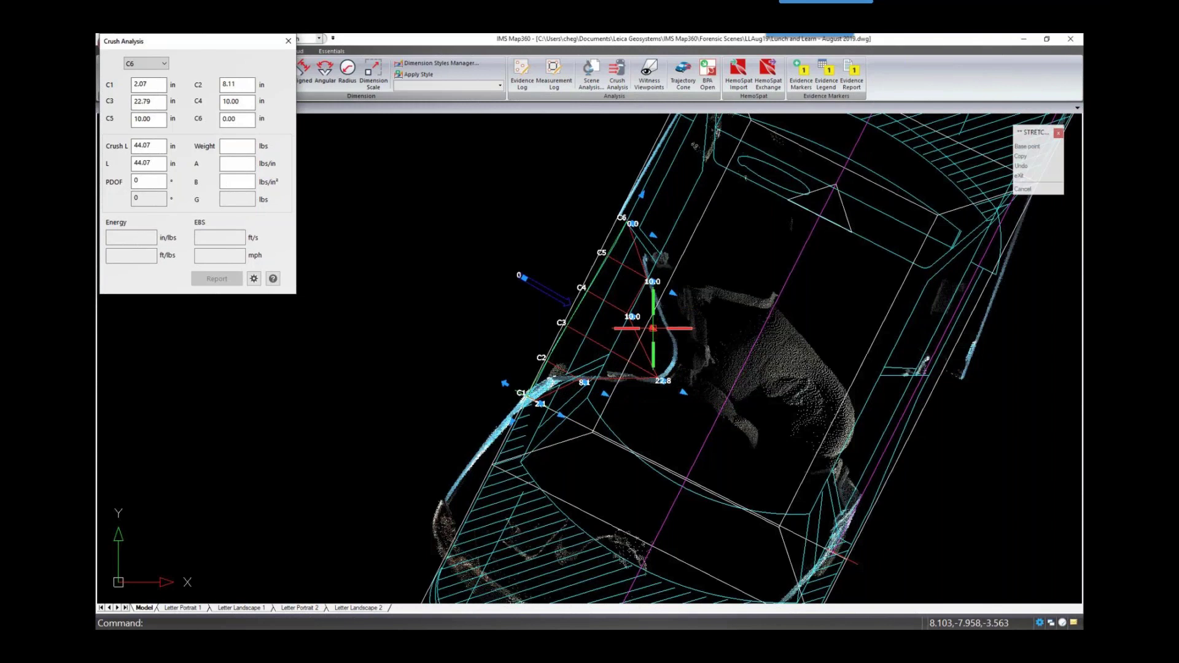
click(693, 367)
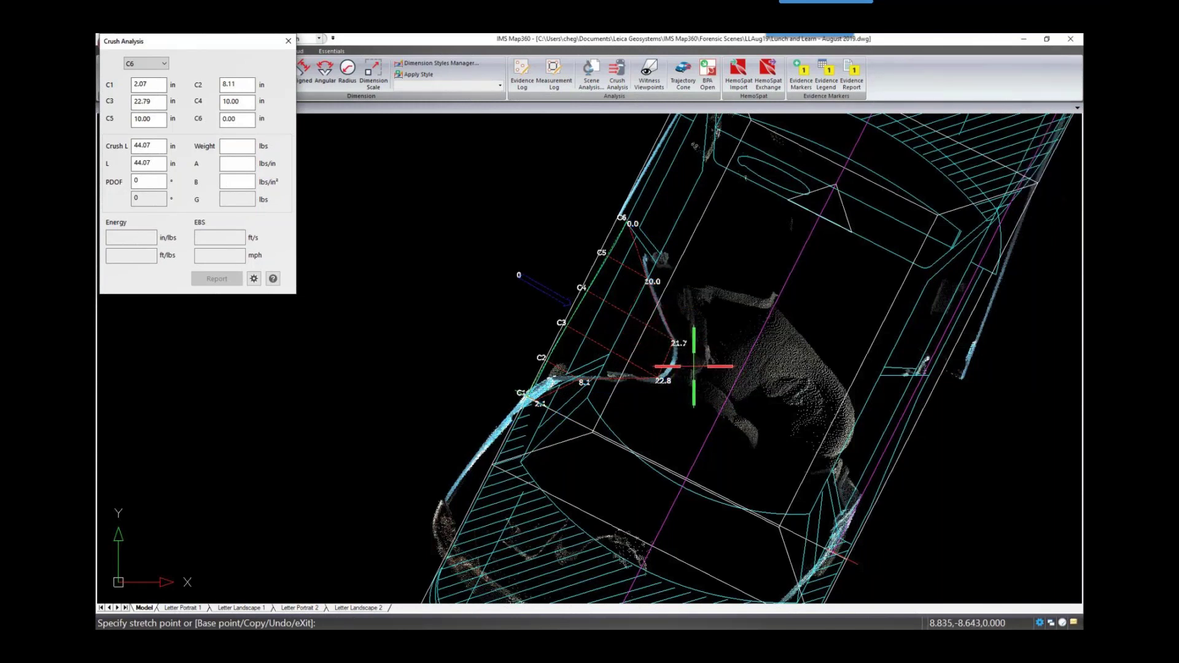
click(673, 294)
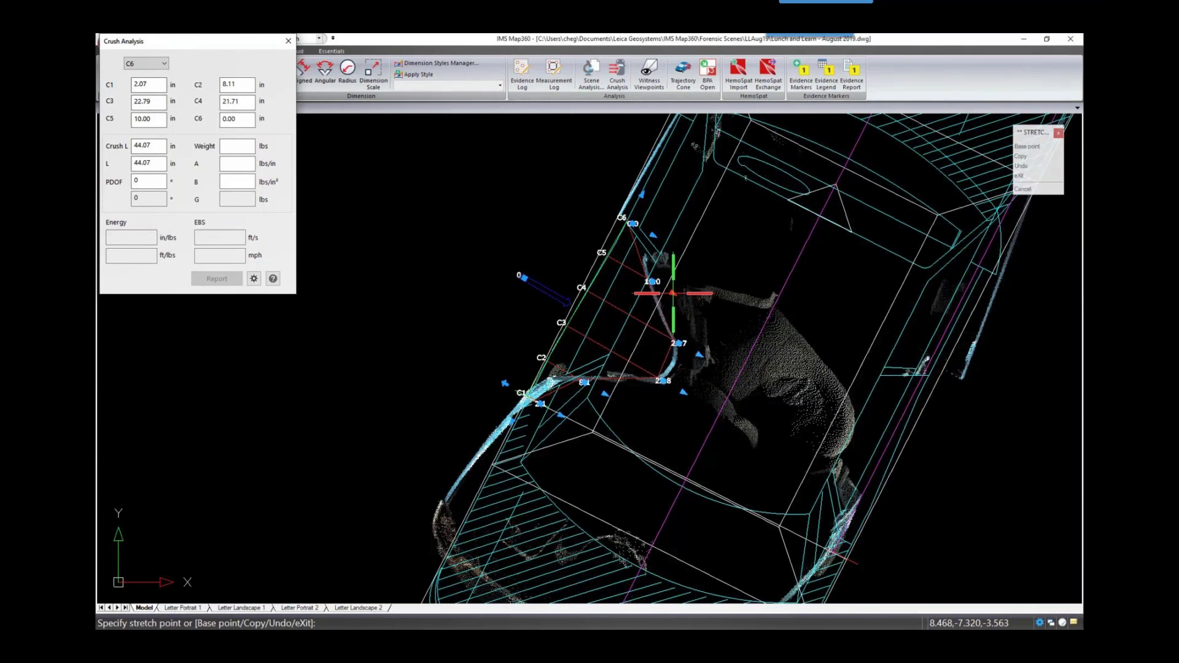
click(673, 293)
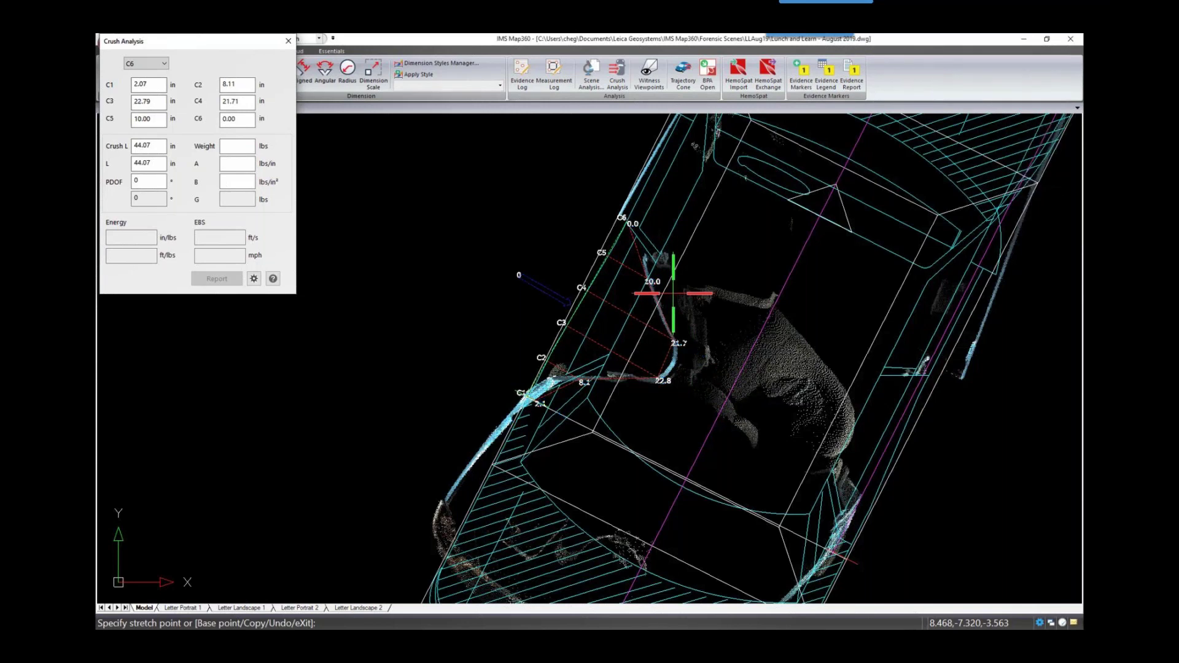
click(524, 278)
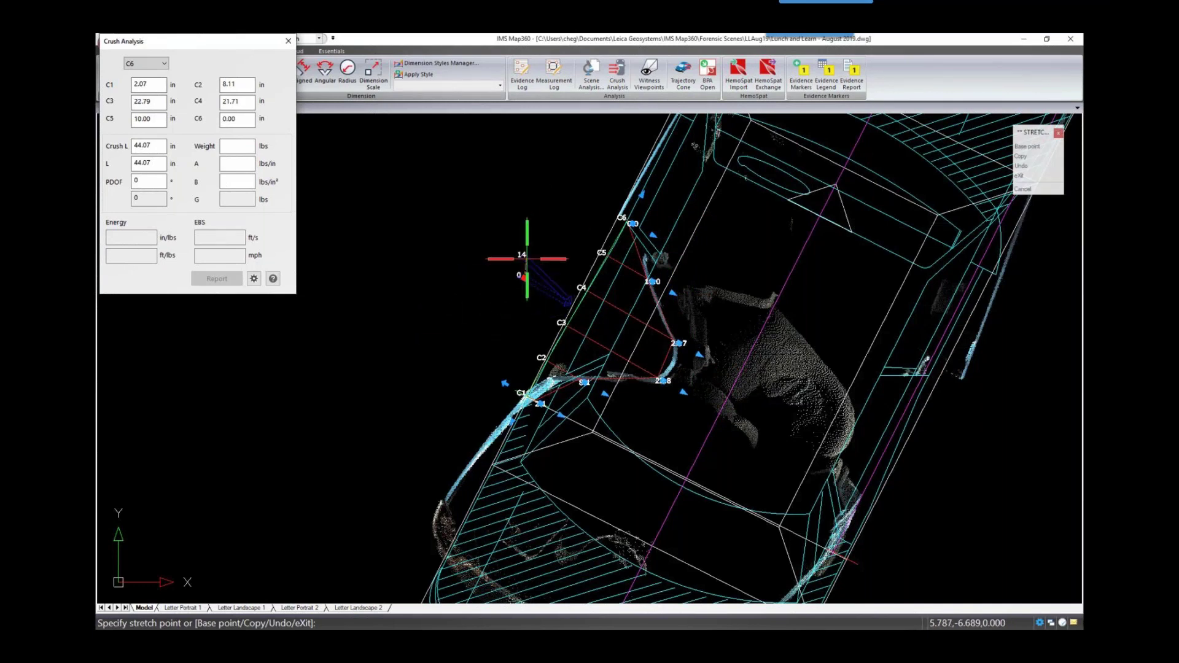
key(Escape)
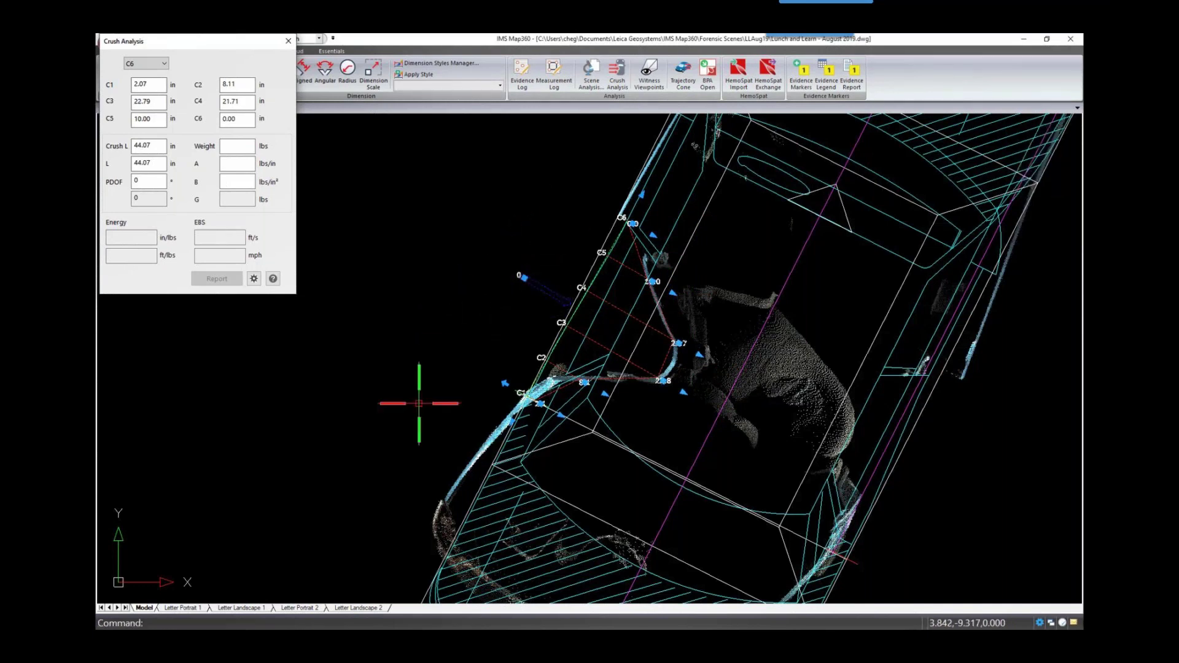
- Enter weight 3797 lbs, A 137 and B 95 for an 18.69 mph EBS, then open Report
click(240, 145)
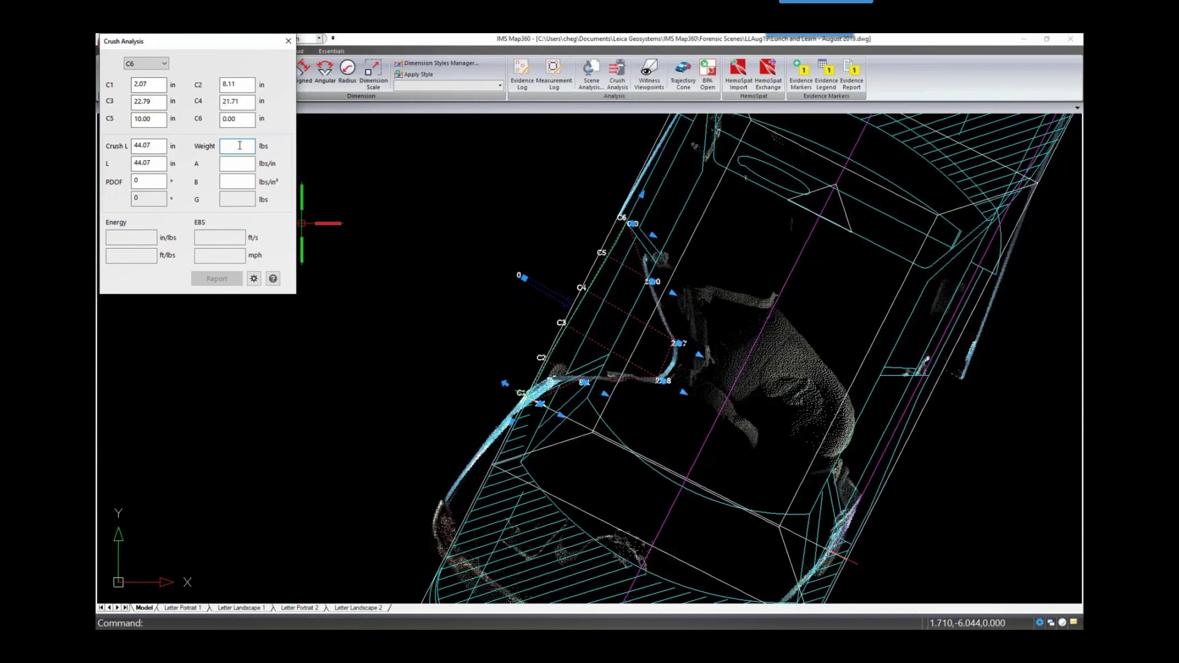
text(3797)
key(Tab)
key(Return)
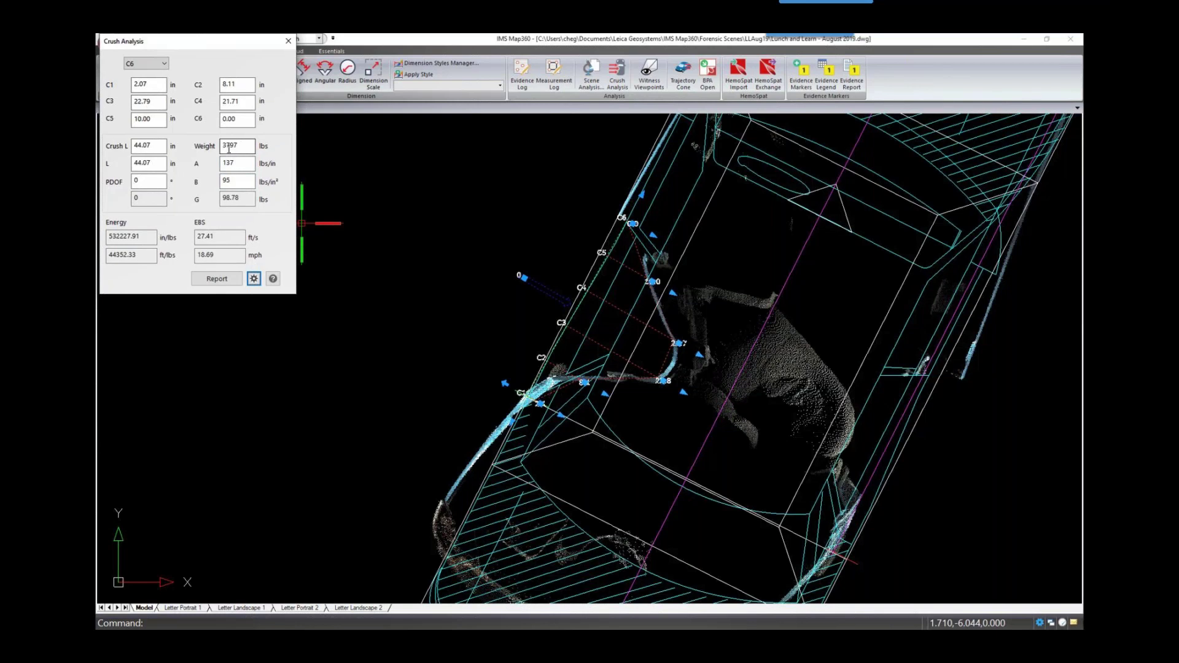
click(216, 279)
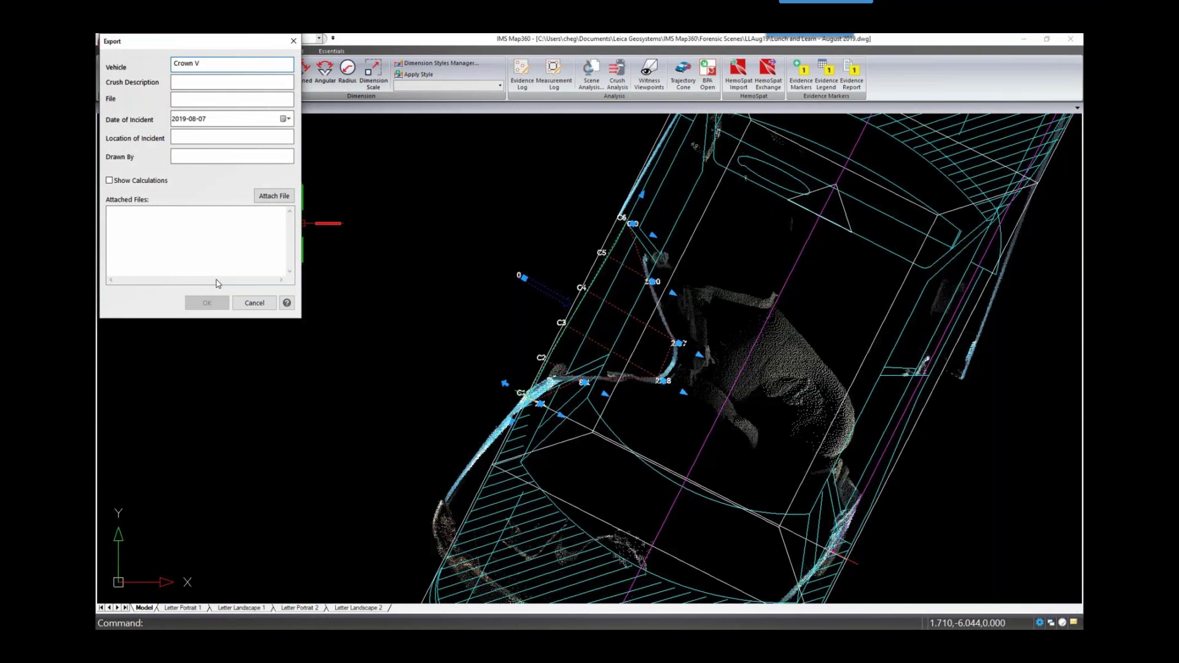
- Fill the report with Crown Vic, Left Side, Kelowna and the drafter's name, showing calculations
text(Crown Vic)
key(Tab)
text(Left Side)
key(Tab)
key(Tab)
text(Kelowna)
key(Tab)
text(C)
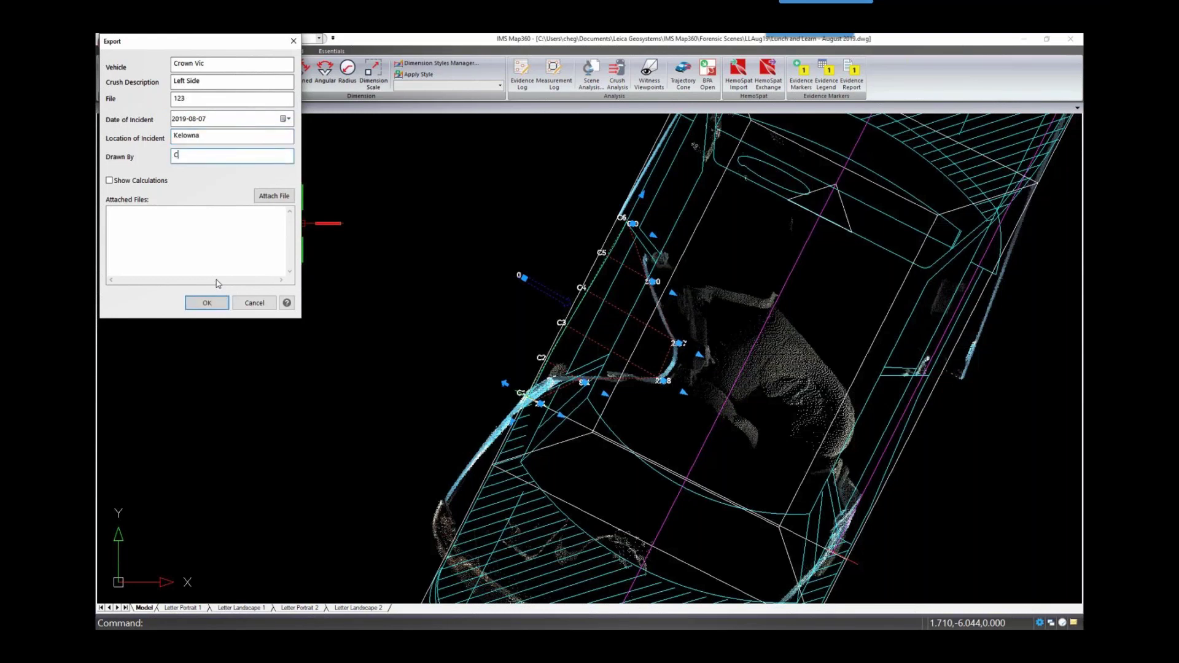
text( Georget)
click(110, 181)
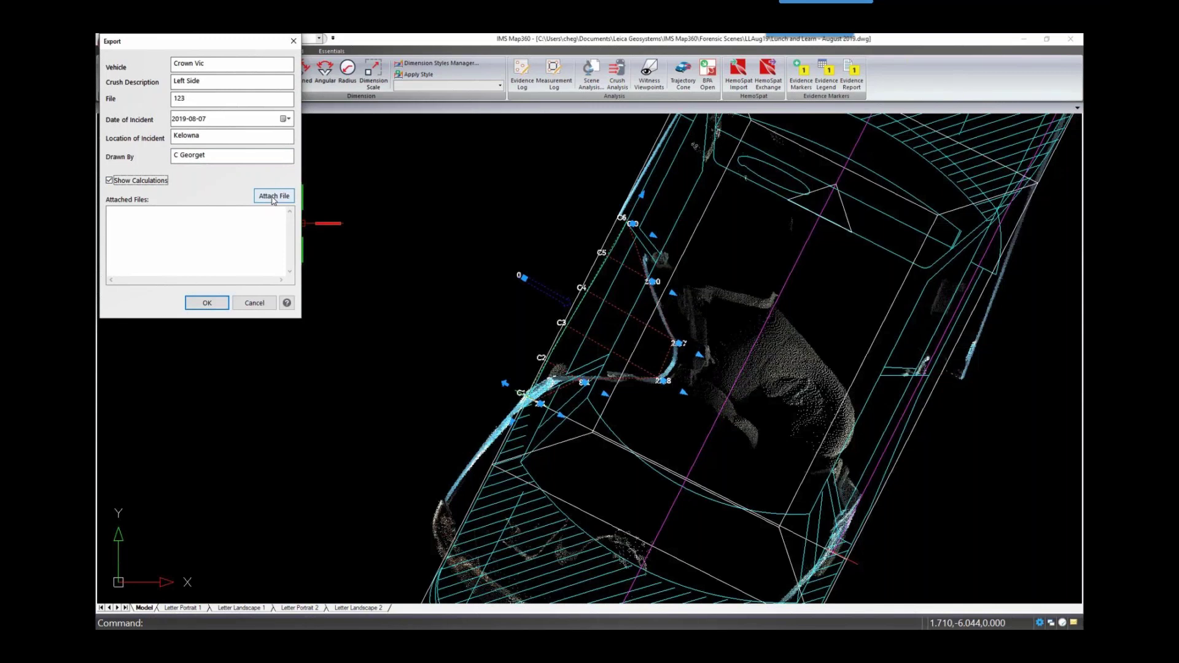
click(207, 303)
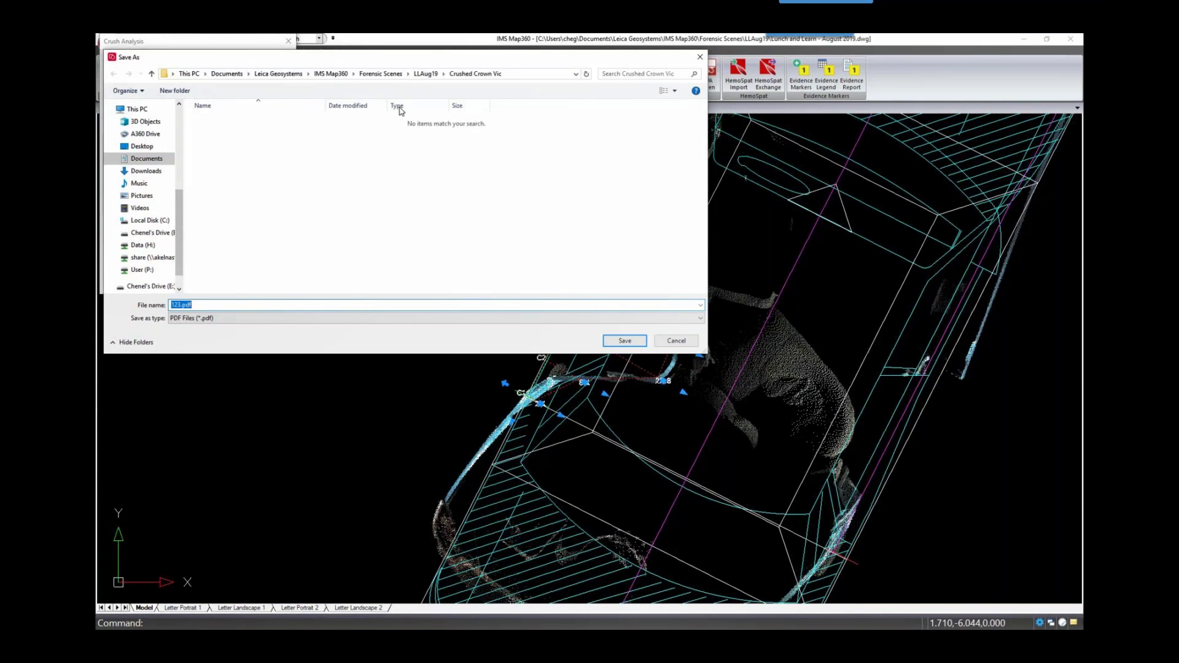
- Save the report as 123.pdf, review it maximized in Foxit Reader, then minimize it
click(629, 343)
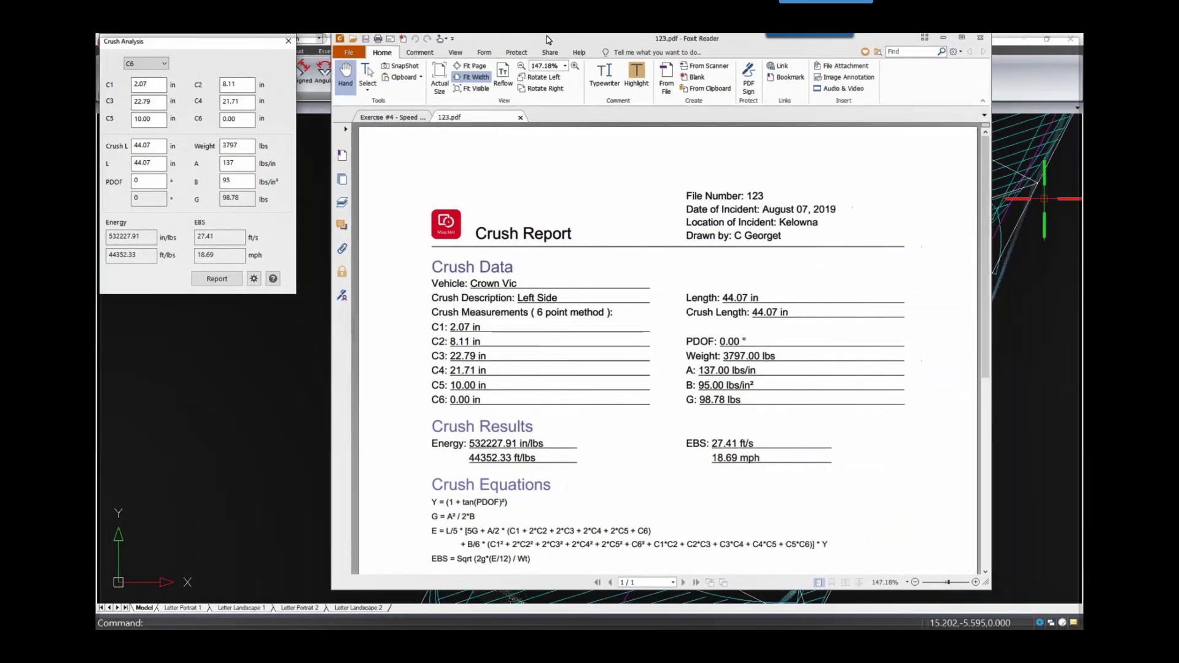
double_click(549, 40)
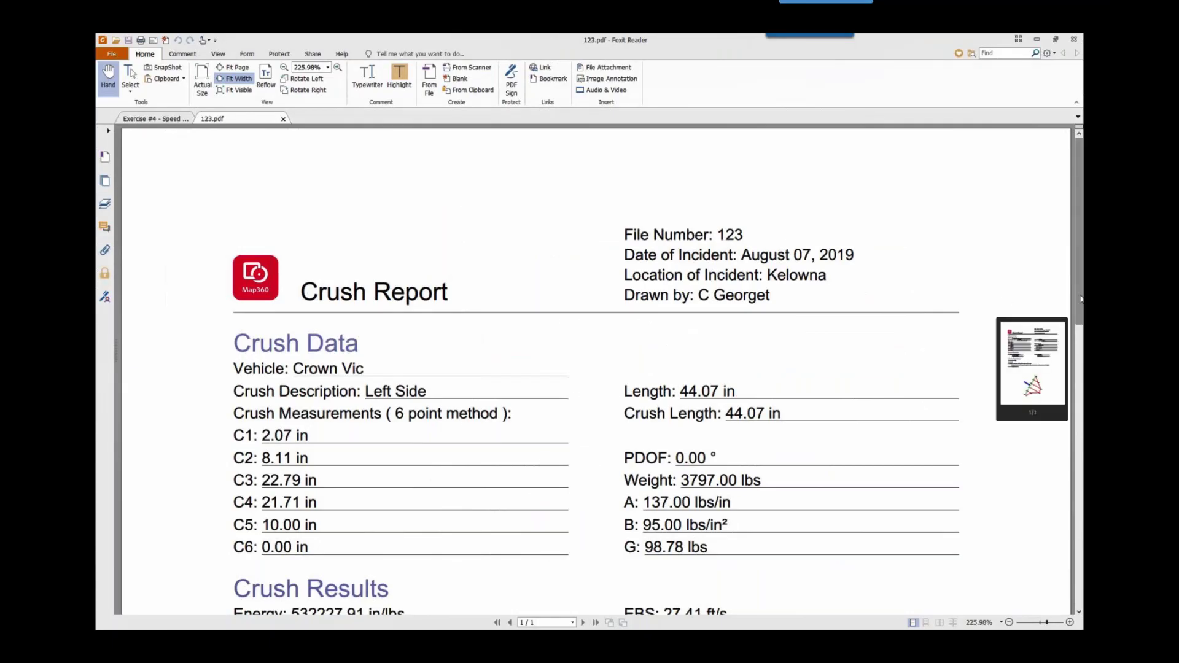
drag(1081, 299, 1080, 395)
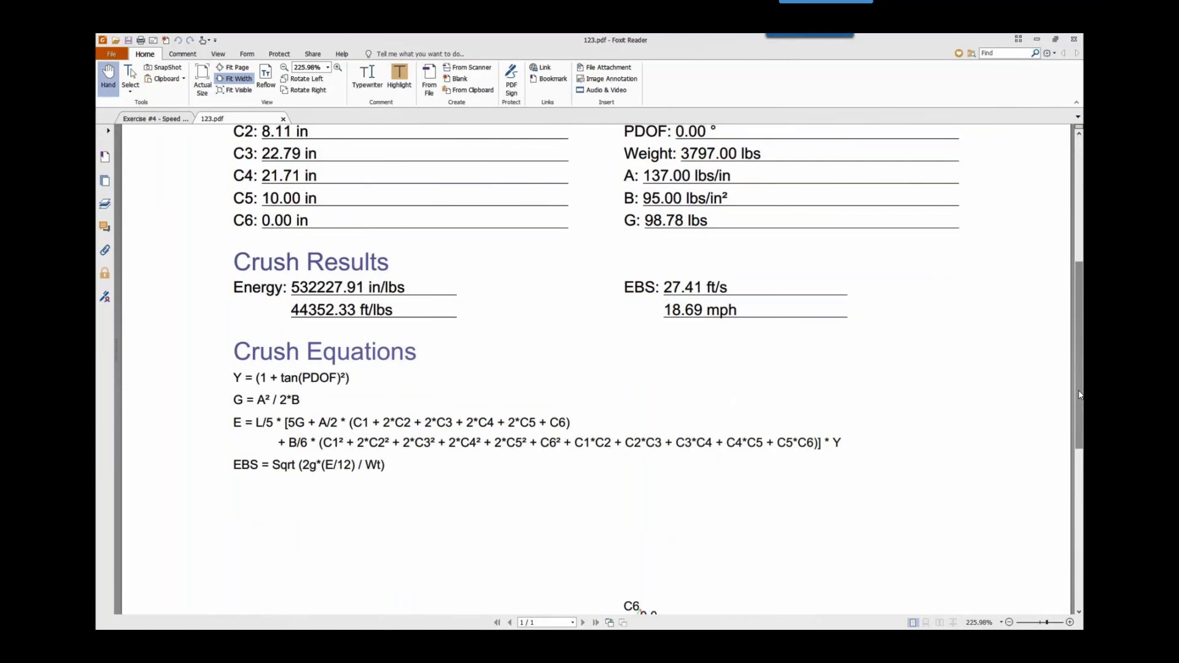
drag(1080, 302, 1080, 436)
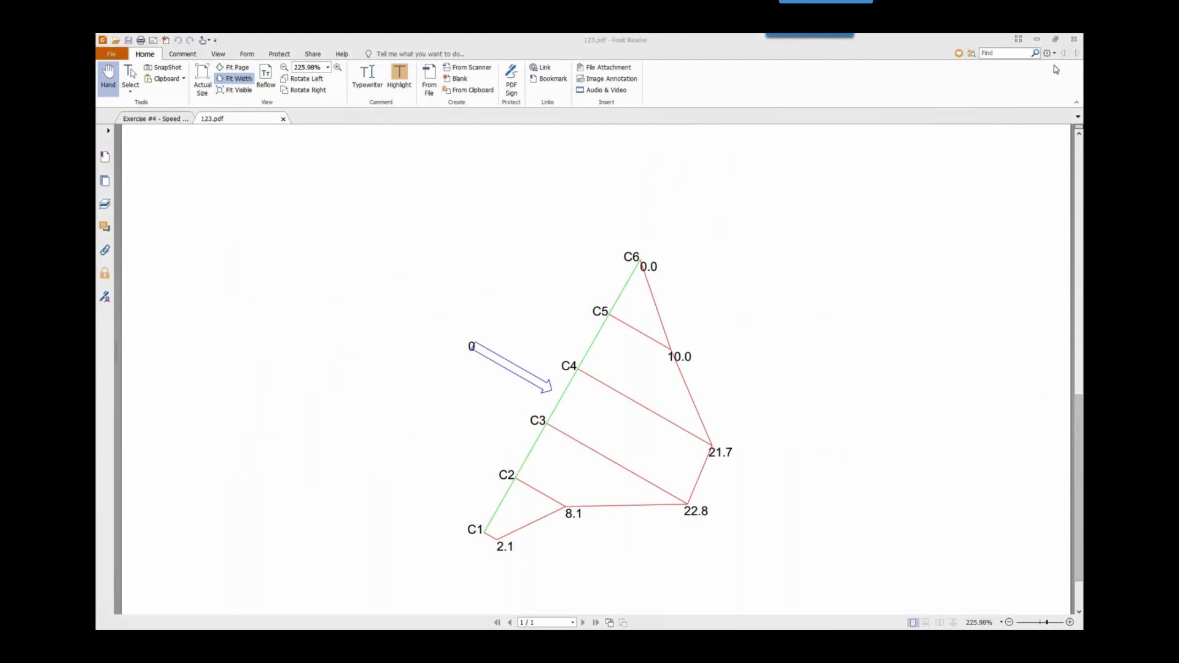
click(1037, 40)
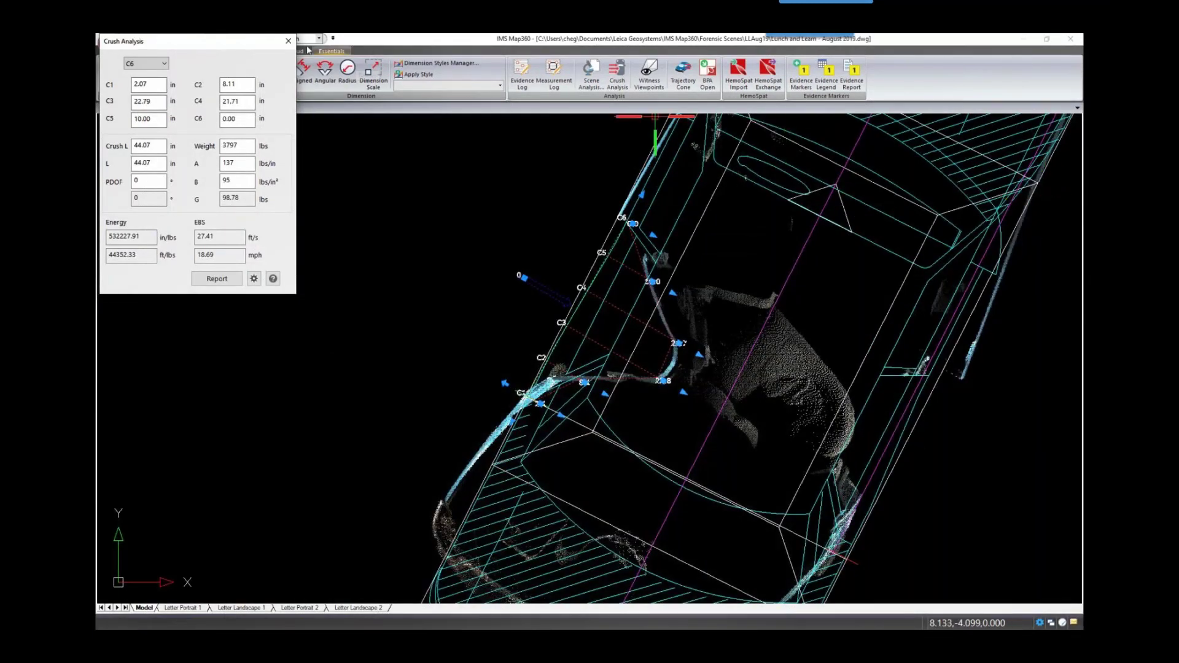
- Reopen the car's existing crush profile results and close them again
key(Escape)
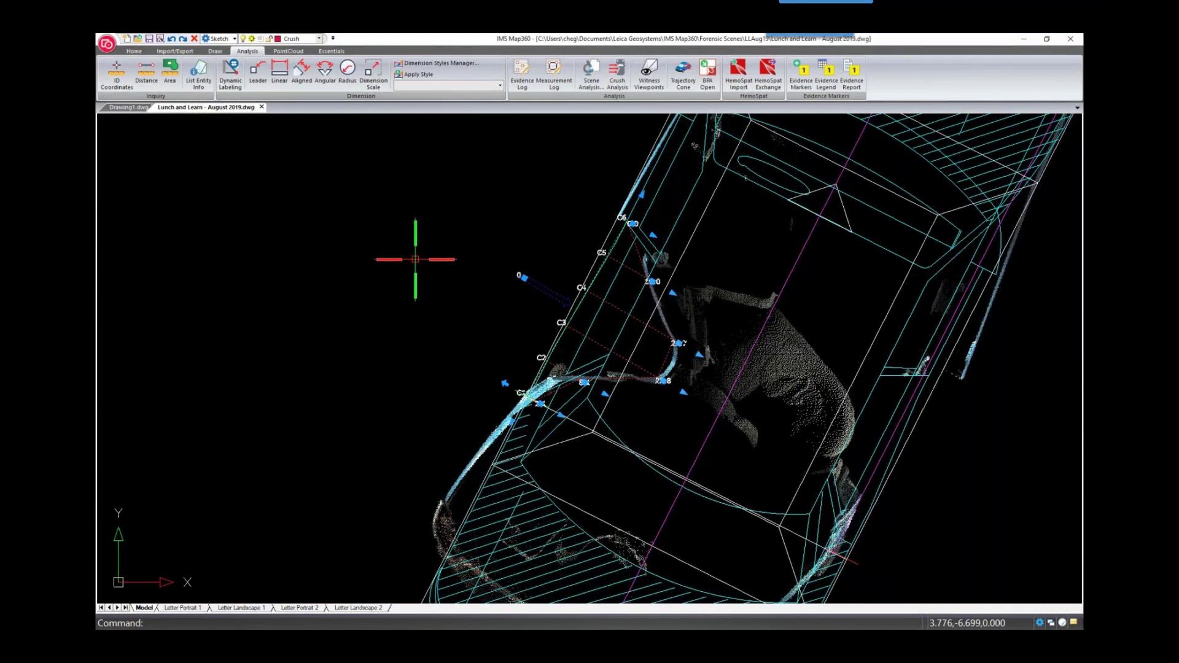
mouse_move(417, 290)
middle_down()
mouse_move(410, 308)
mouse_move(487, 342)
middle_up()
scroll(410, 302, down, 3)
scroll(450, 335, up, 1)
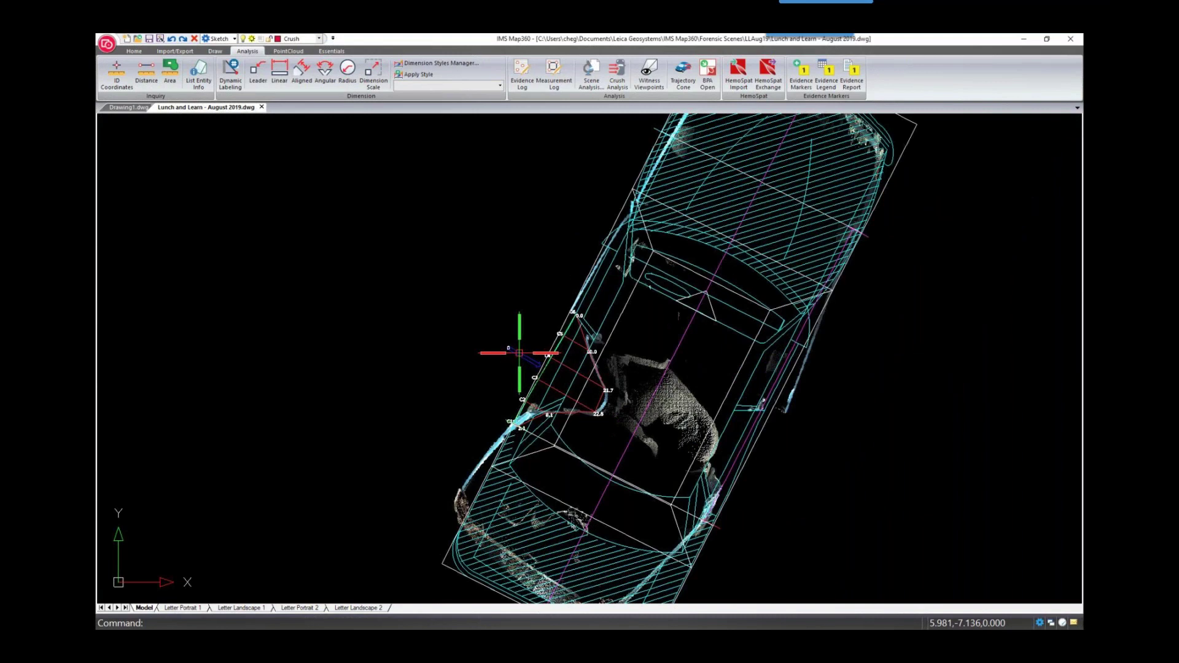
double_click(519, 353)
click(658, 363)
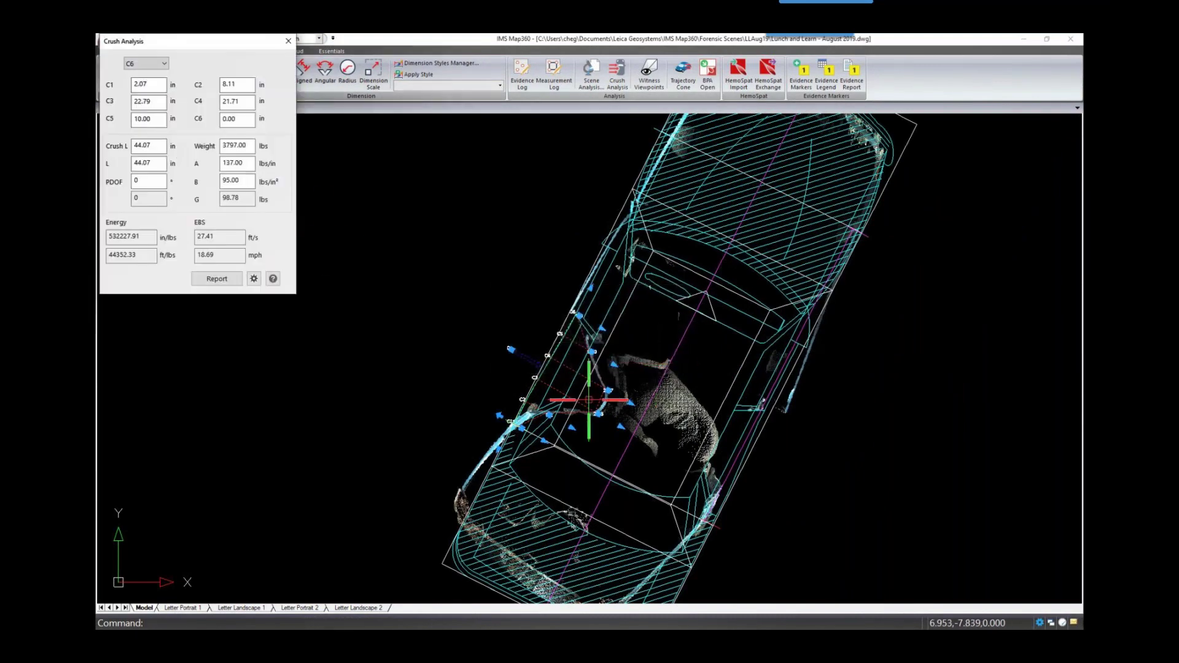
click(288, 41)
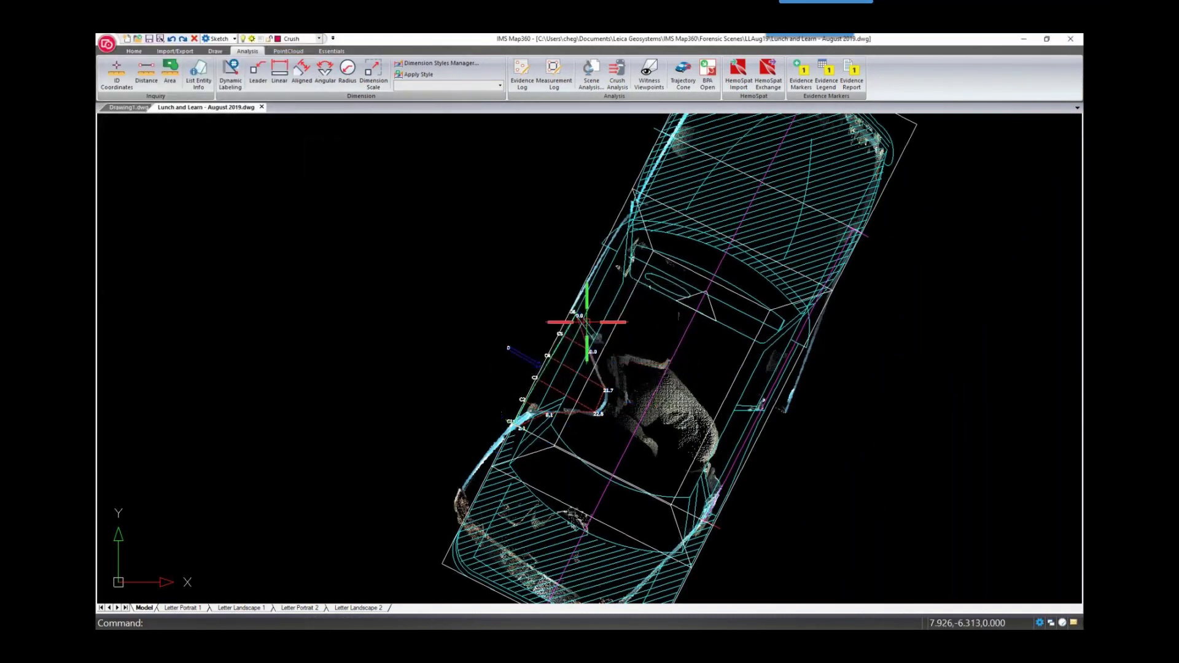
click(564, 364)
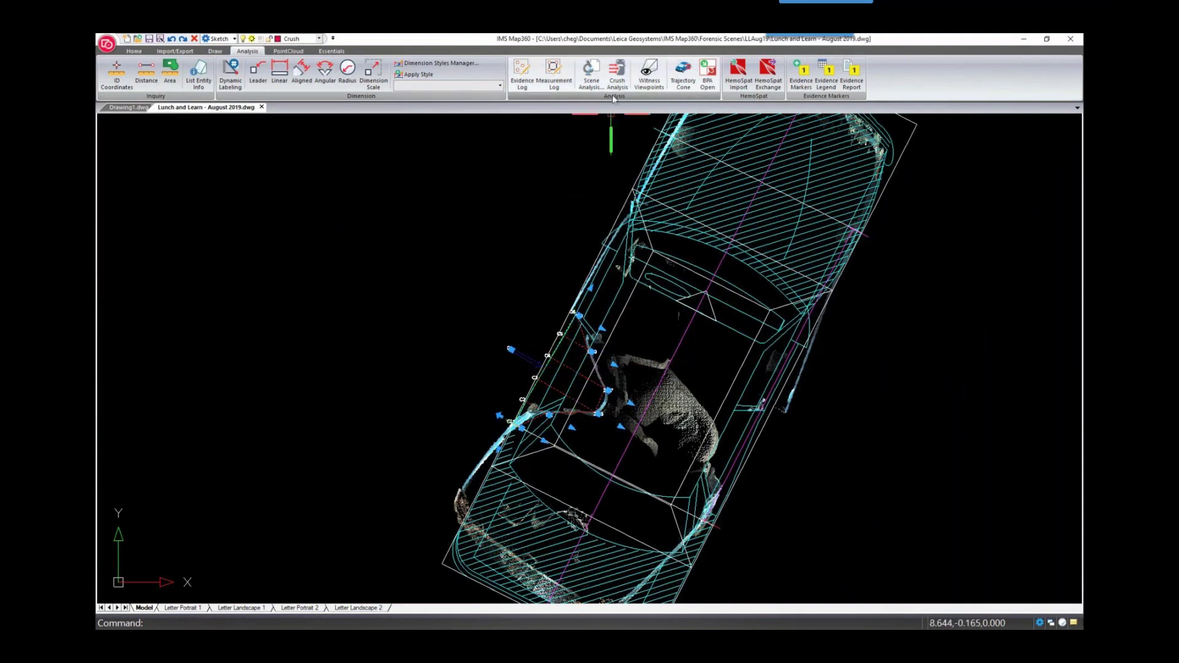
click(616, 73)
click(658, 363)
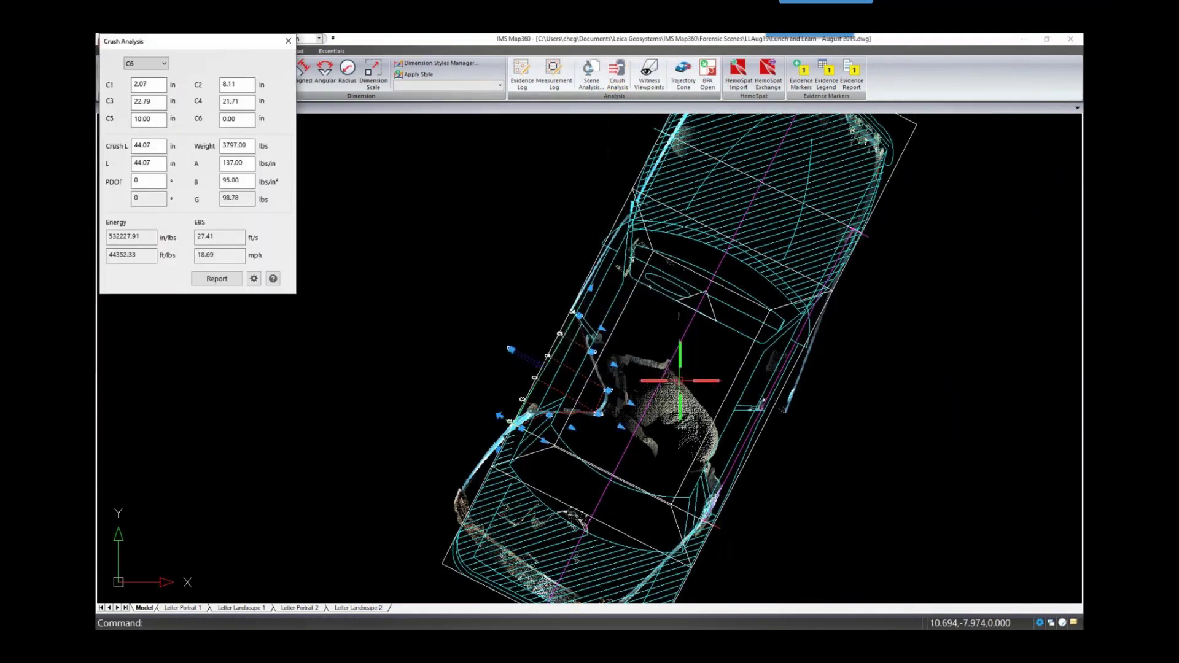
click(288, 41)
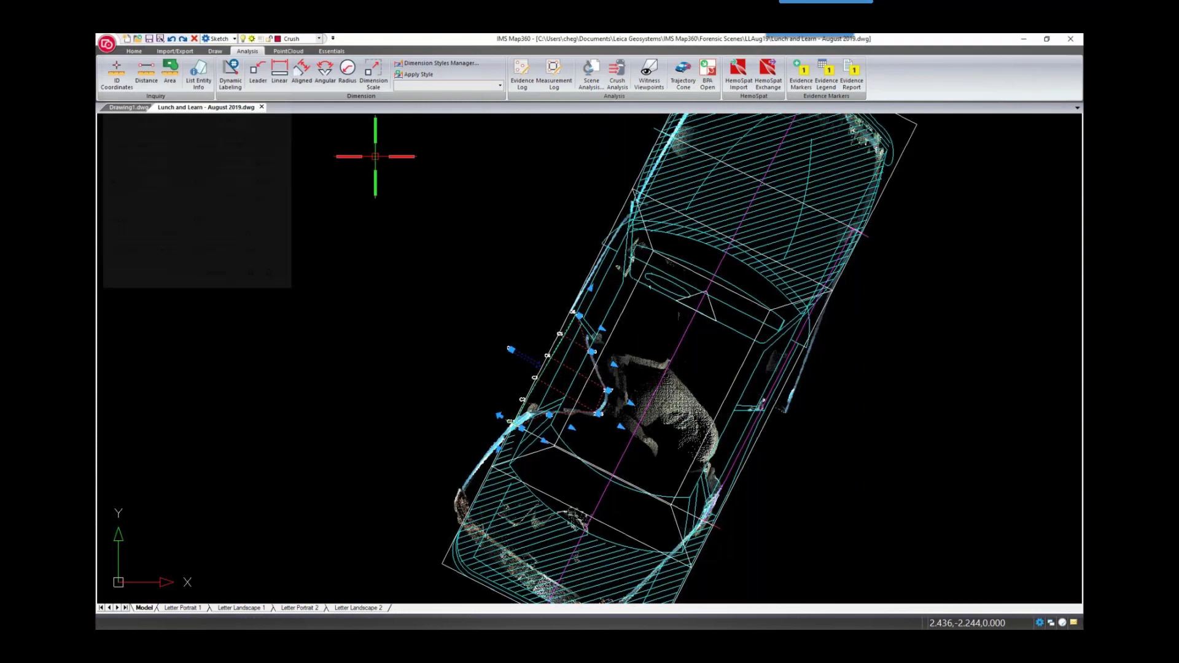
- Draw a trial C1–C6 crush profile left of the car, then delete it
click(618, 73)
click(658, 363)
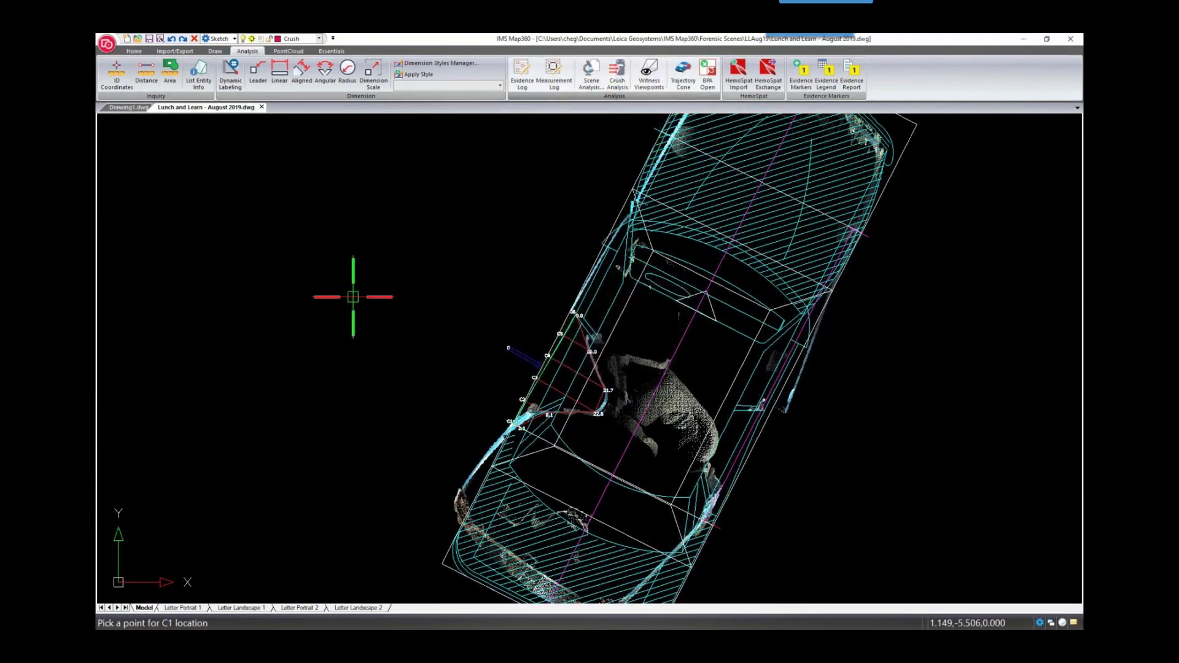
click(252, 250)
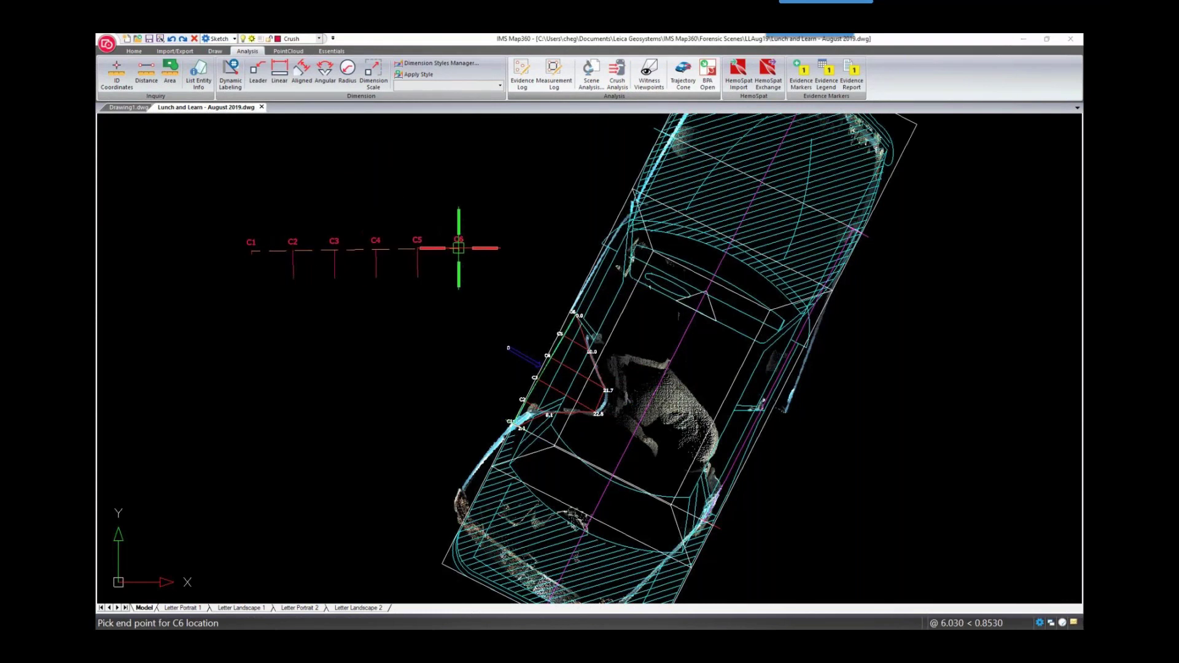
click(459, 248)
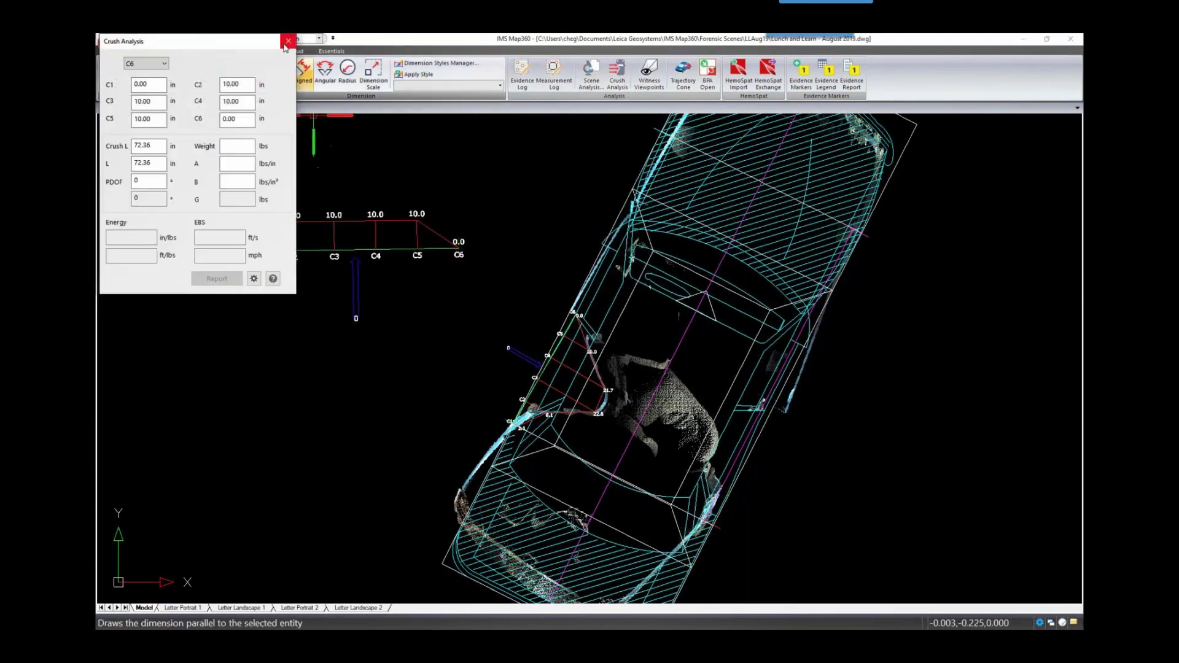
click(288, 41)
click(376, 219)
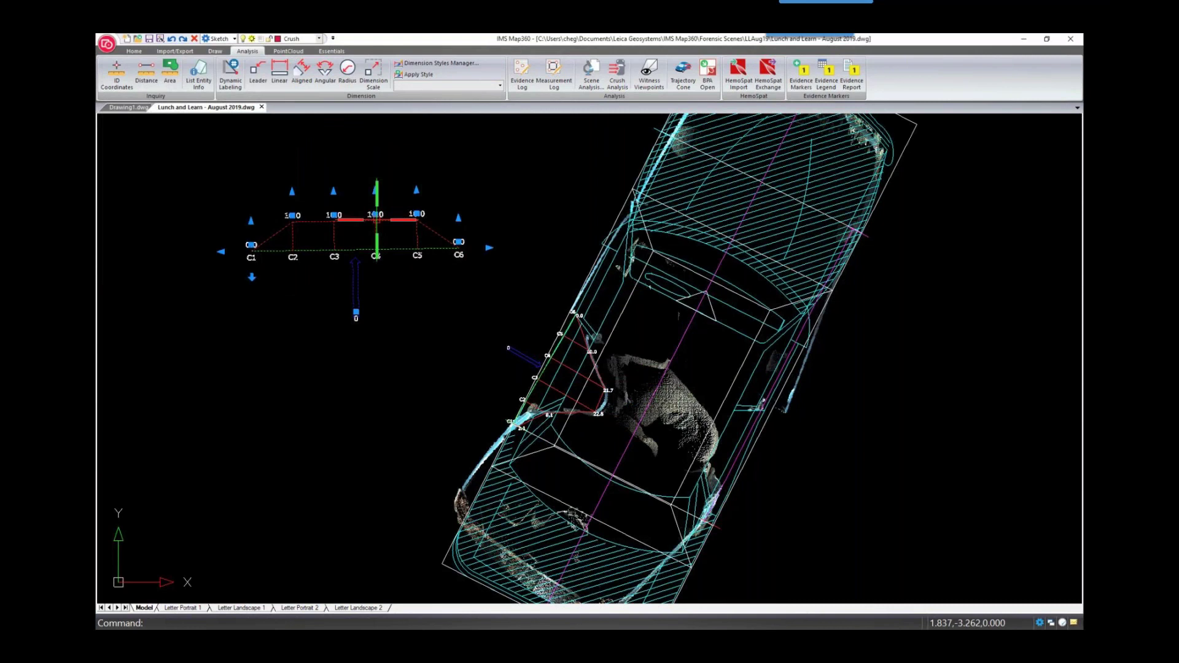
key(Delete)
scroll(394, 279, down, 4)
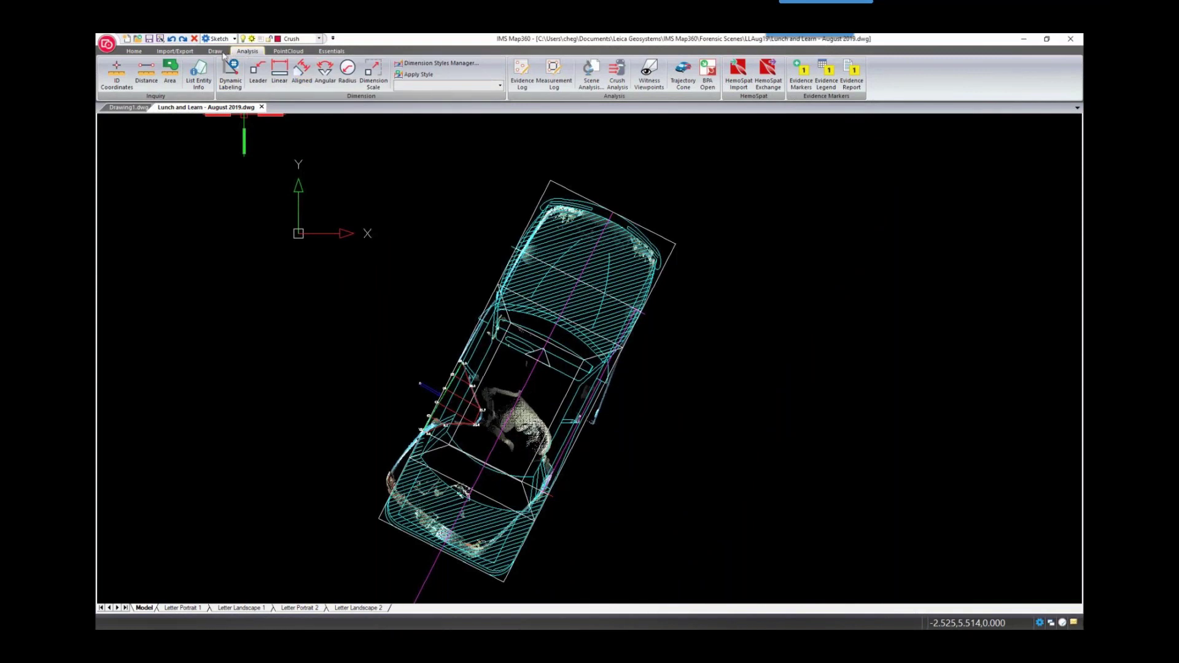
- Start a Dynamic Text label right of the car with text height 0.8
click(214, 52)
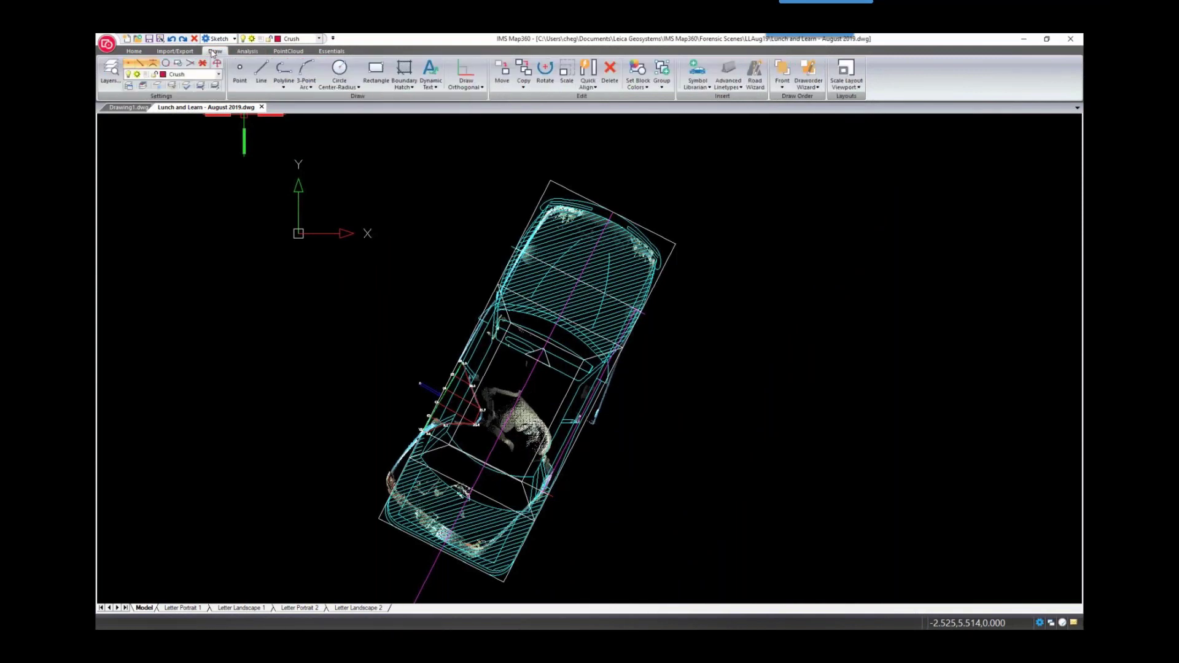
click(429, 72)
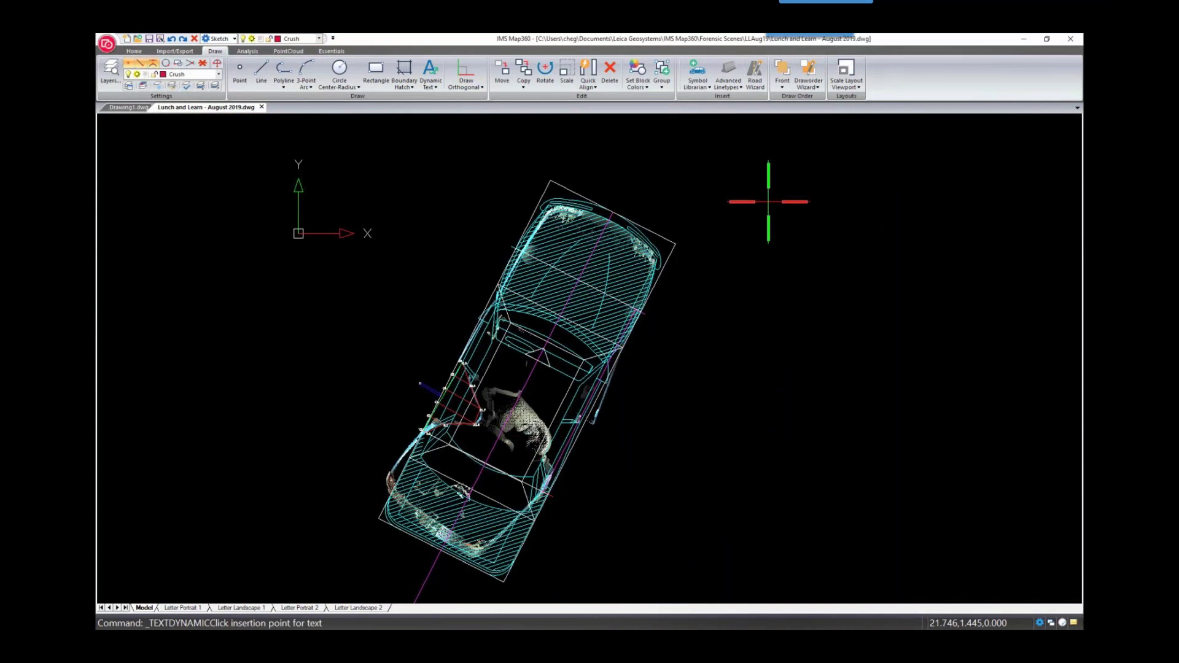
click(717, 288)
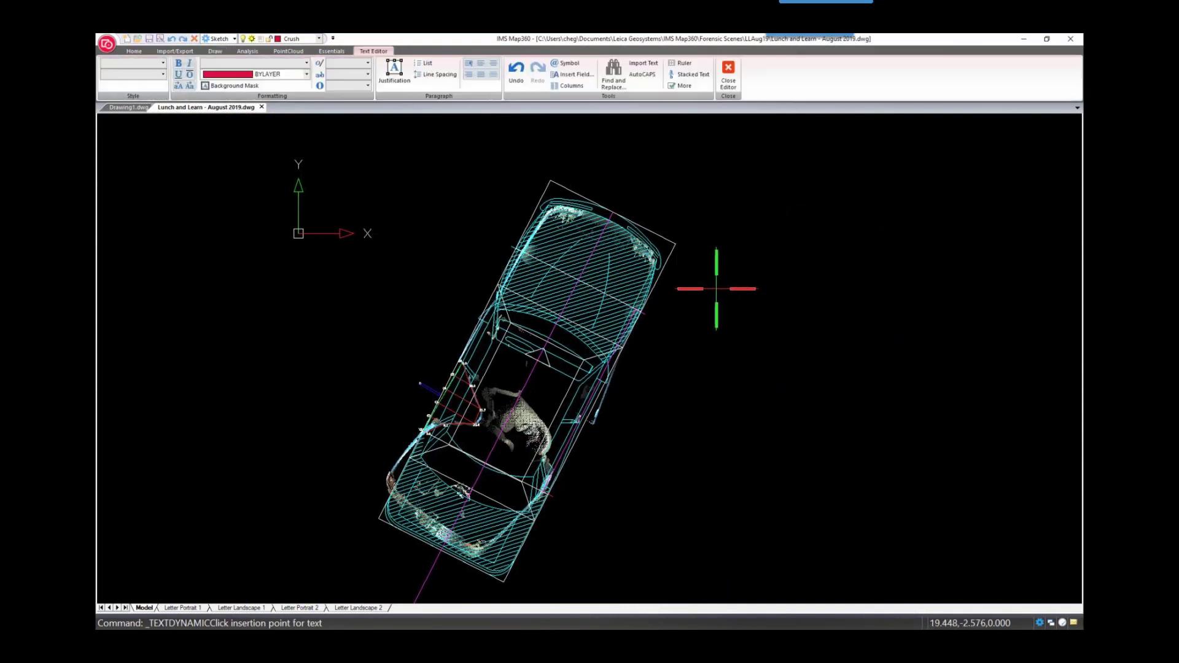
click(135, 74)
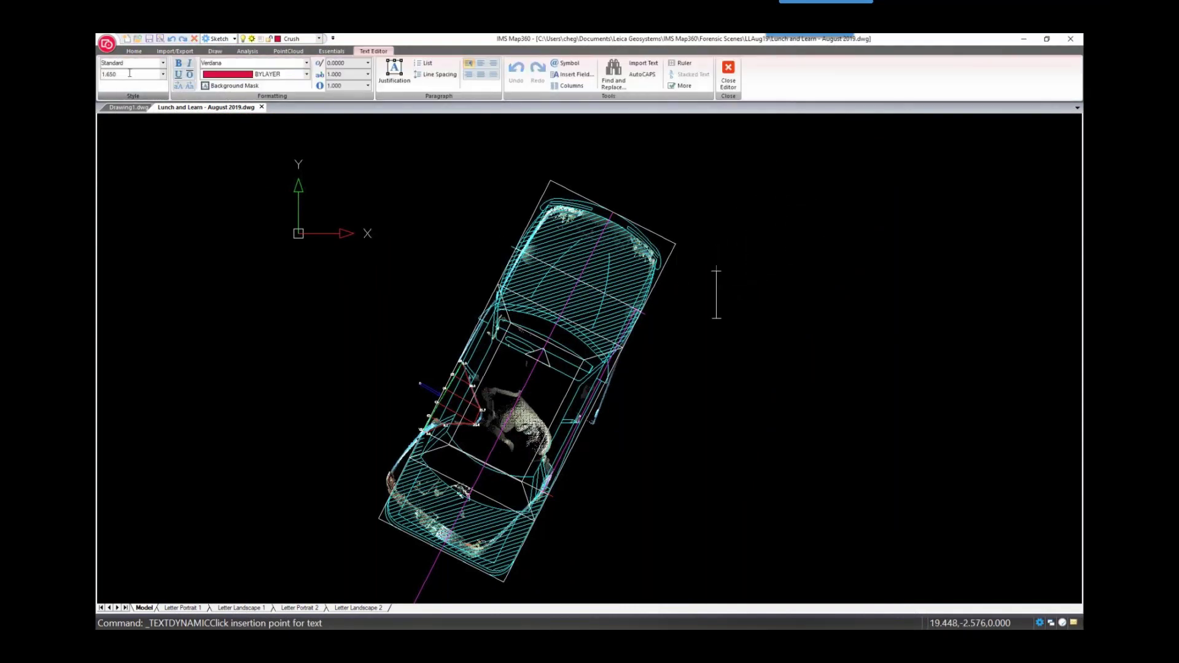
double_click(111, 74)
key(BackSpace)
text(.8)
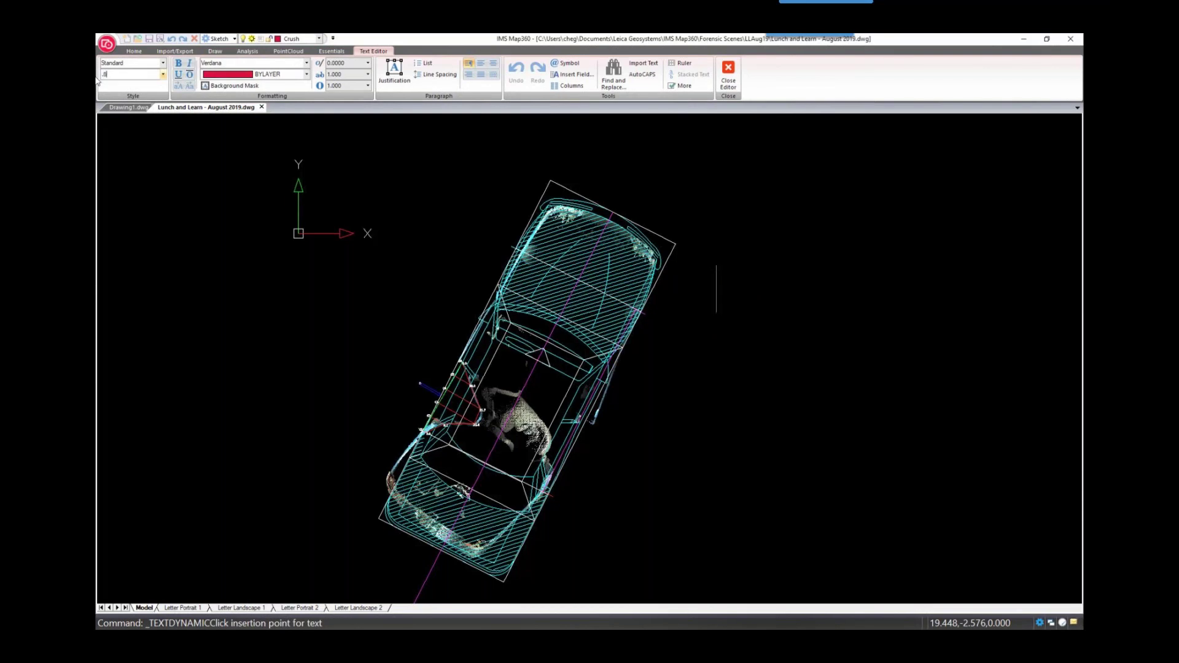
- Type the two label lines '1999' and 'Crown Victoria' and commit the text
click(717, 294)
text(1999)
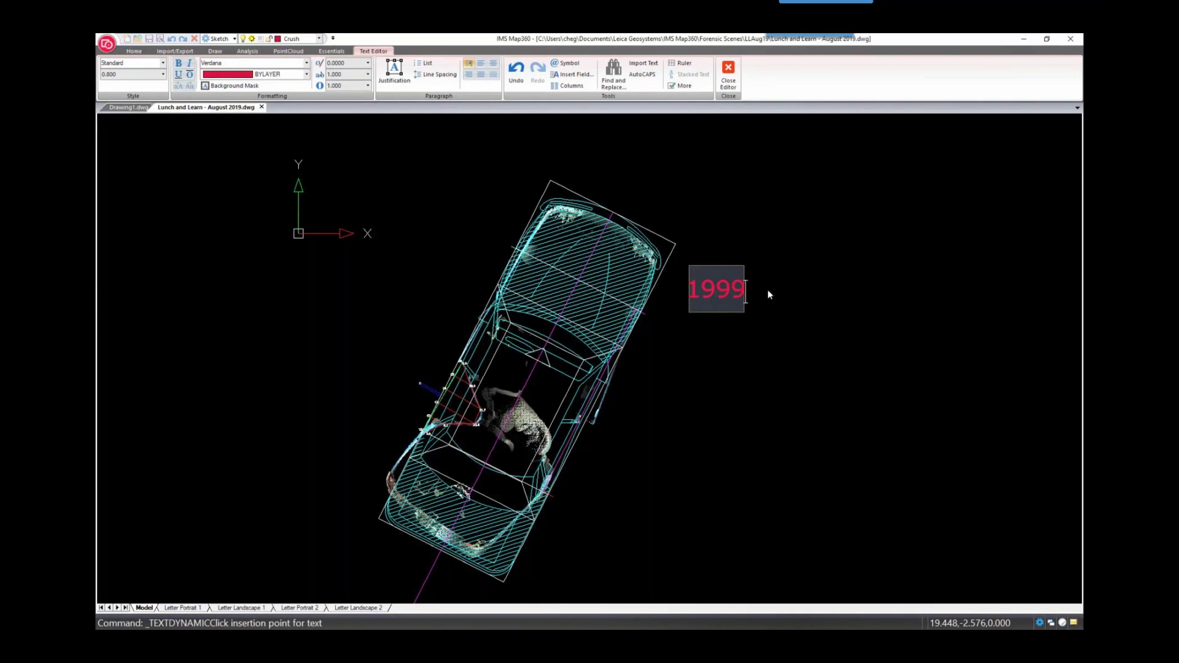
key(Return)
text(Cr)
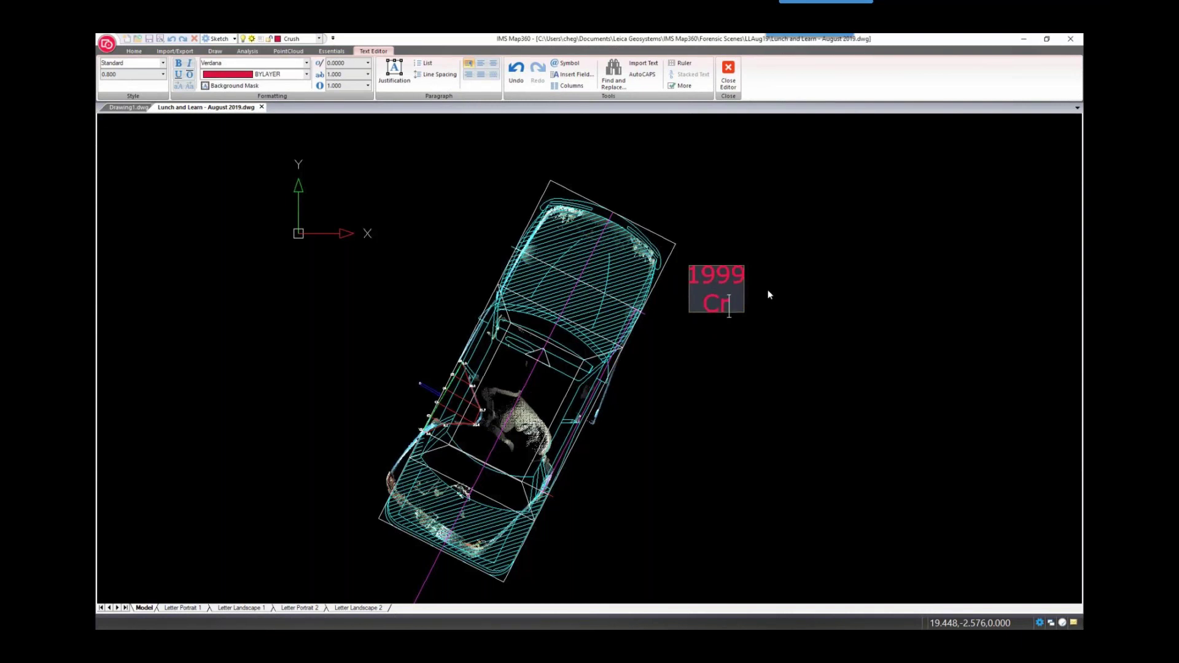
text(own V)
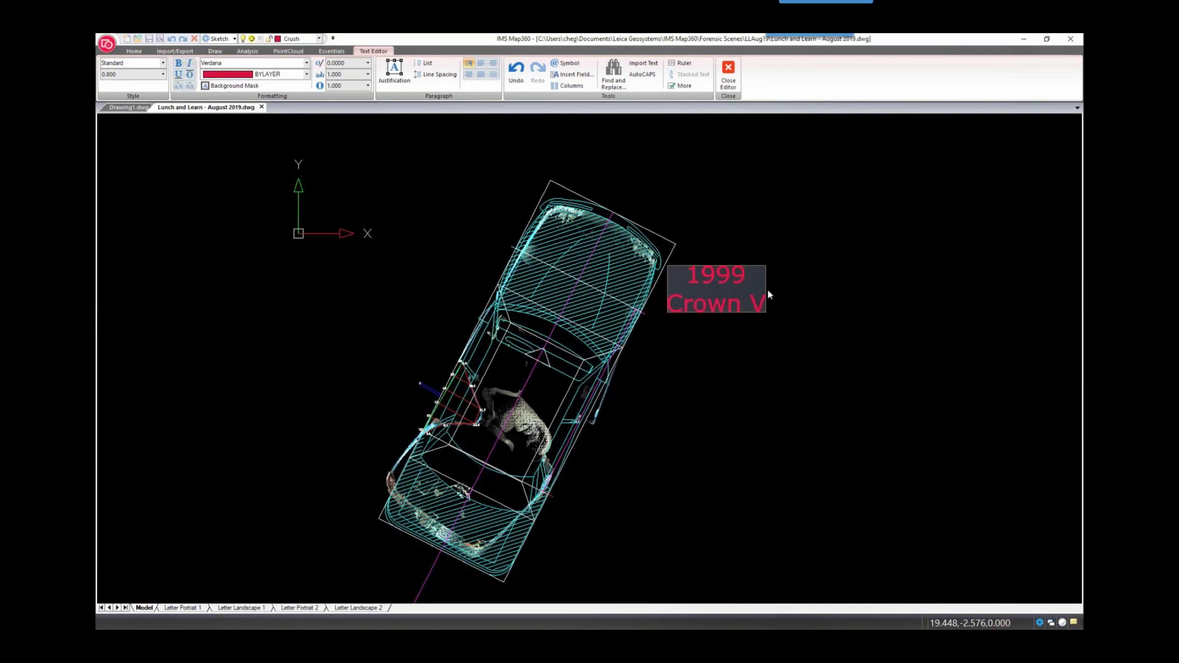
text(ictoria)
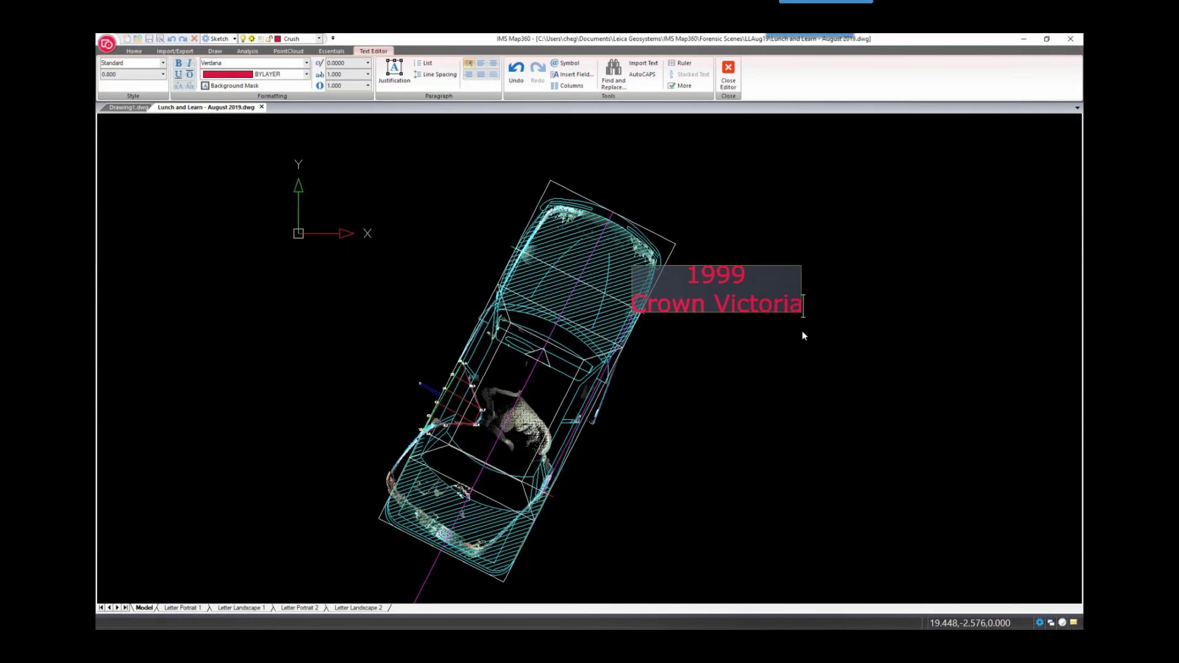
click(803, 349)
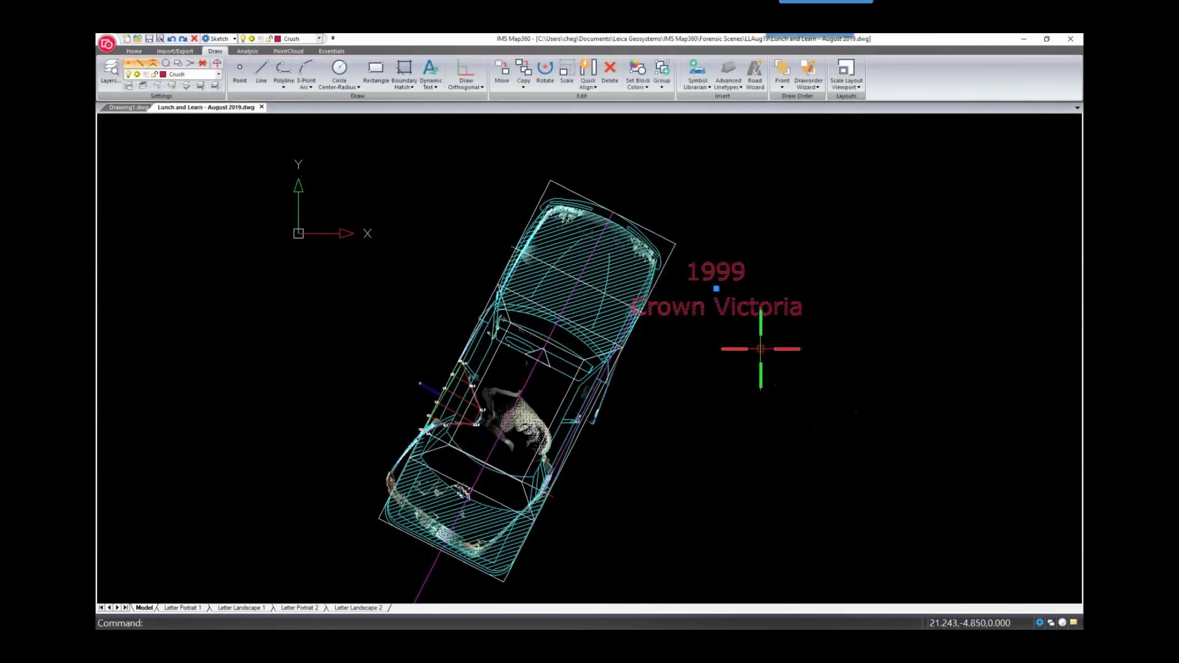
- Move the label up and right and attach its leader end to the car's side
click(716, 288)
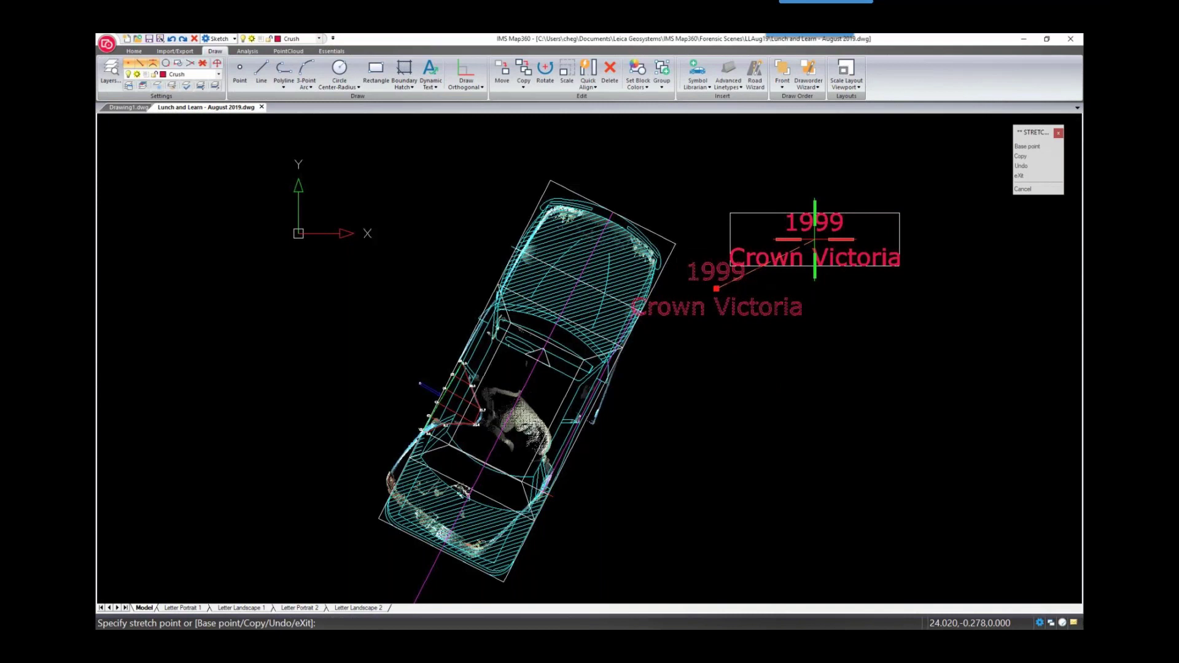
click(814, 240)
click(716, 288)
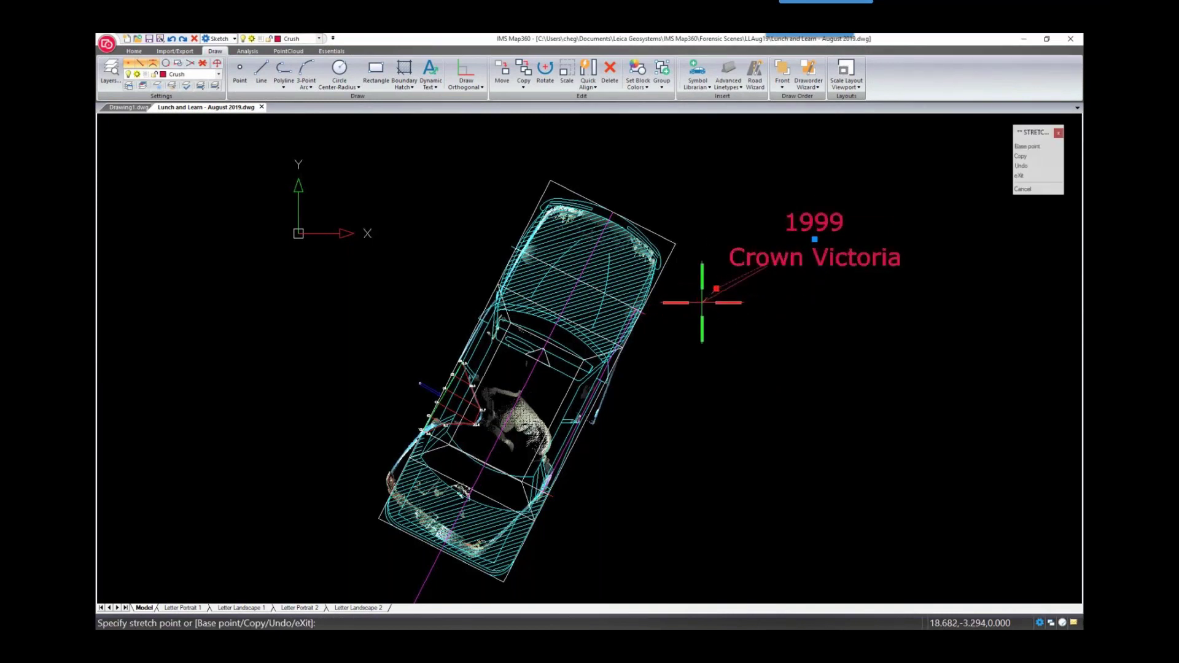
click(638, 330)
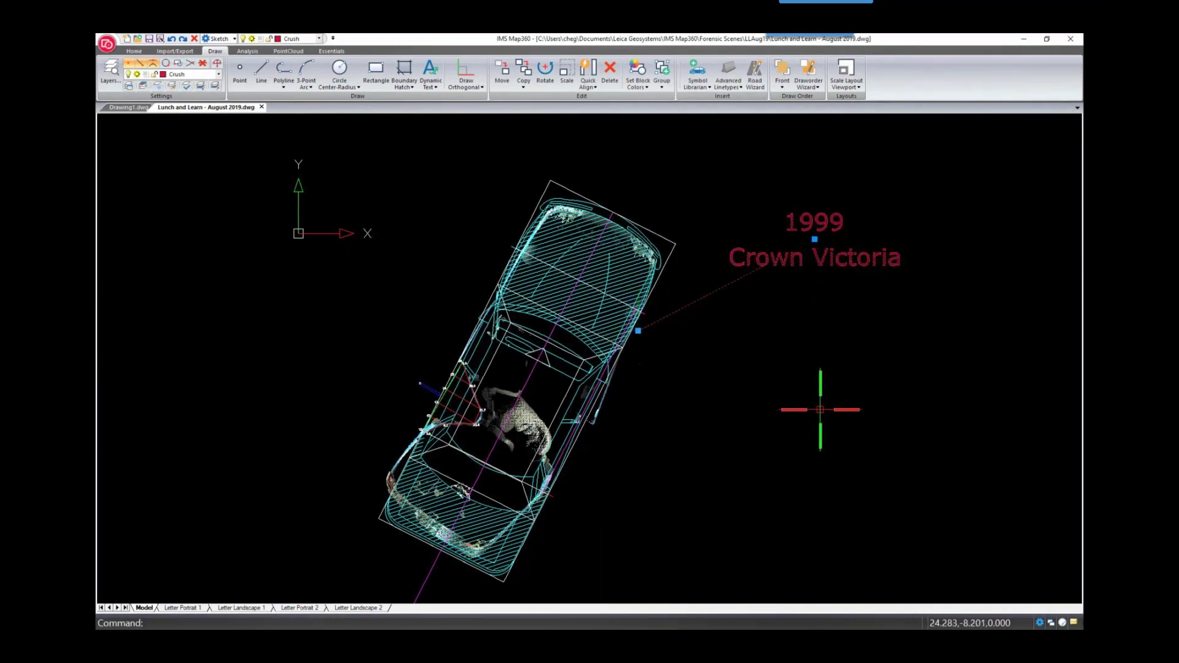
key(Escape)
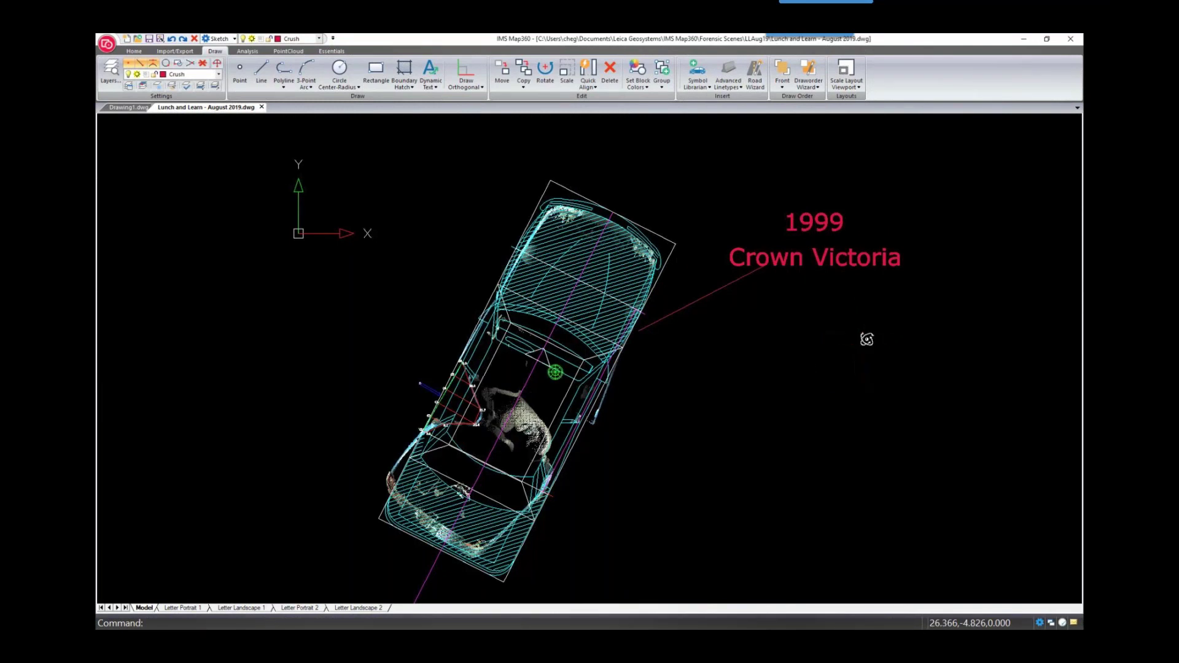
- Orbit the view to see the labelled car in perspective, then switch to the presentation
shift+middle_drag(866, 339, 841, 268)
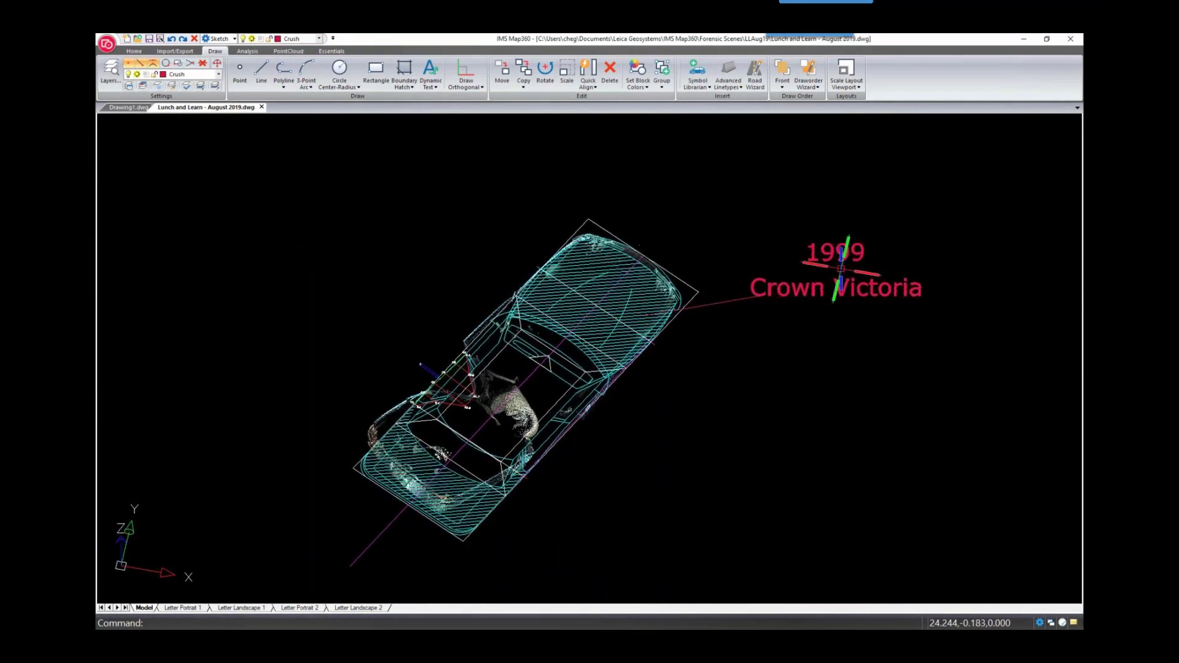
shift+middle_drag(881, 411, 822, 481)
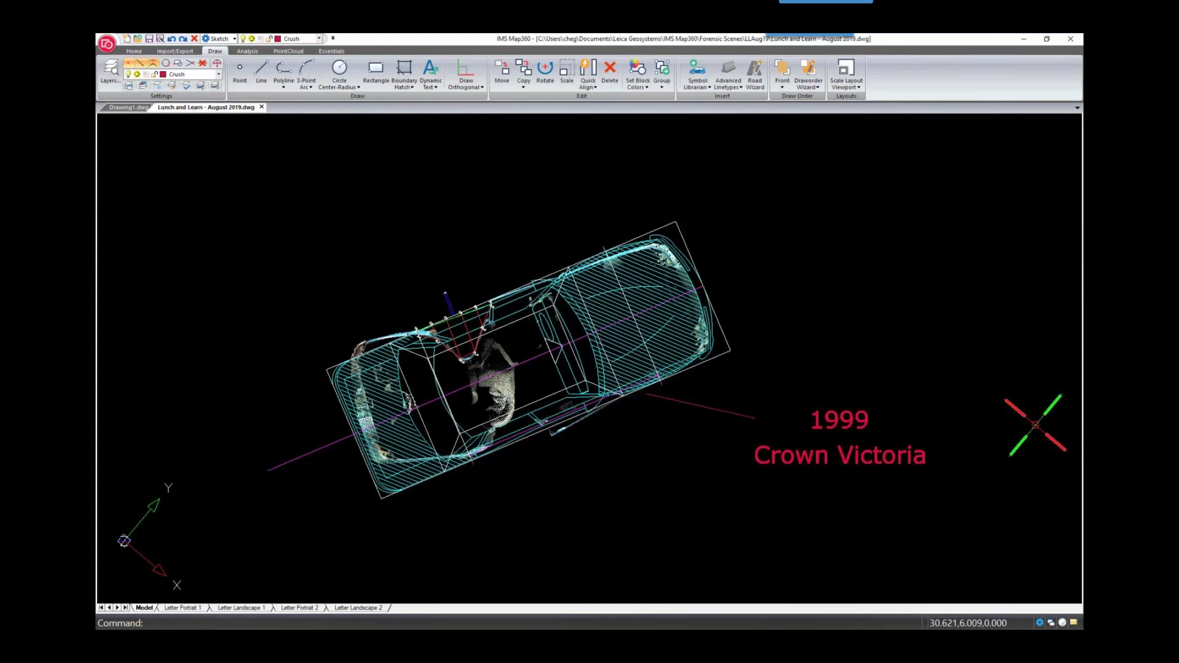
key(alt+Tab)
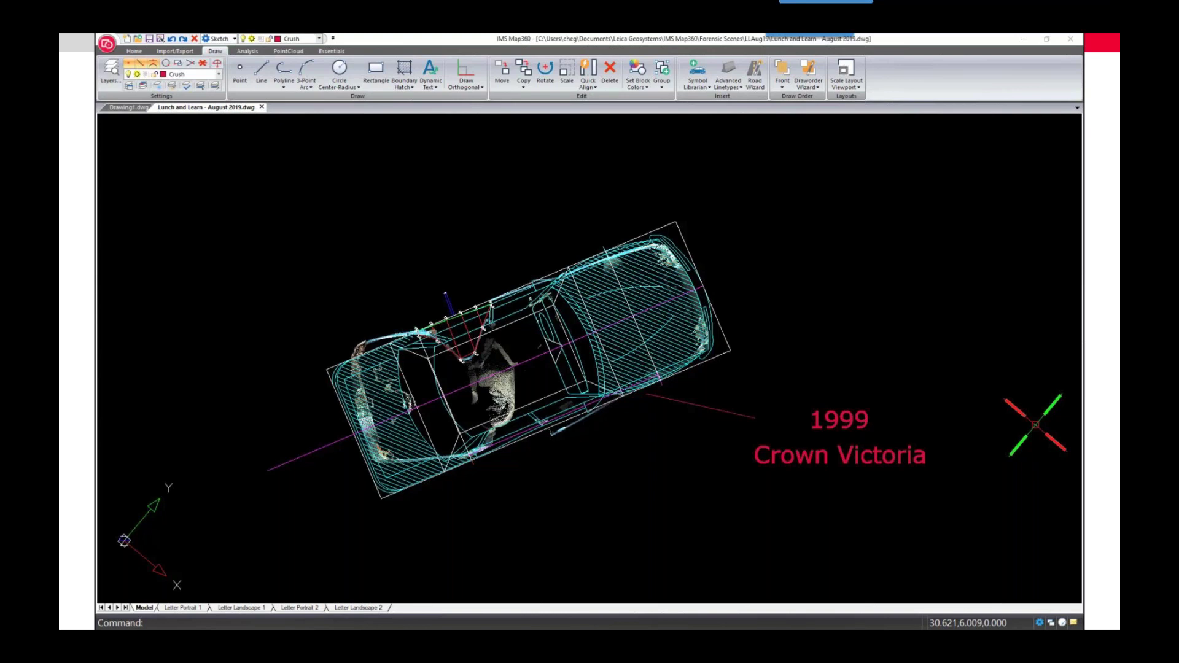